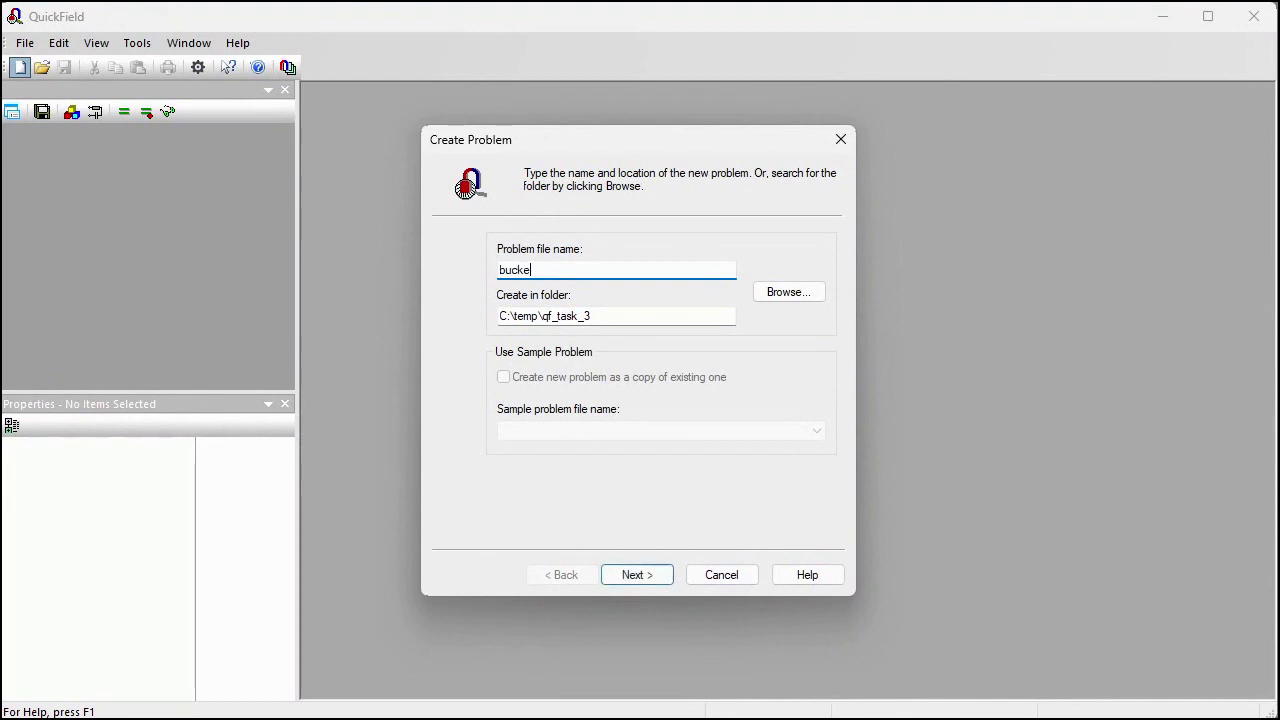
# Name the problem file bucket and set it up as an axisymmetric Transient Heat Transfer problem with lengths in centimeters
pyautogui.write('t')
pyautogui.click(655, 575)
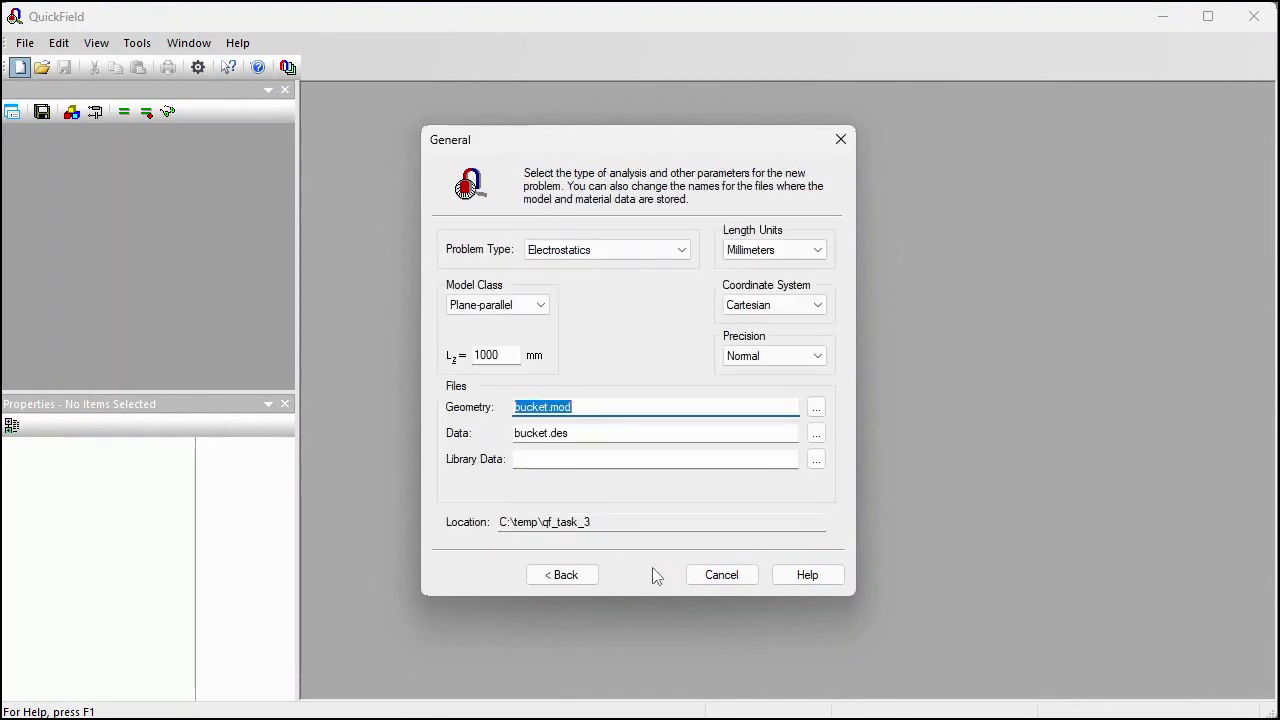
pyautogui.click(664, 251)
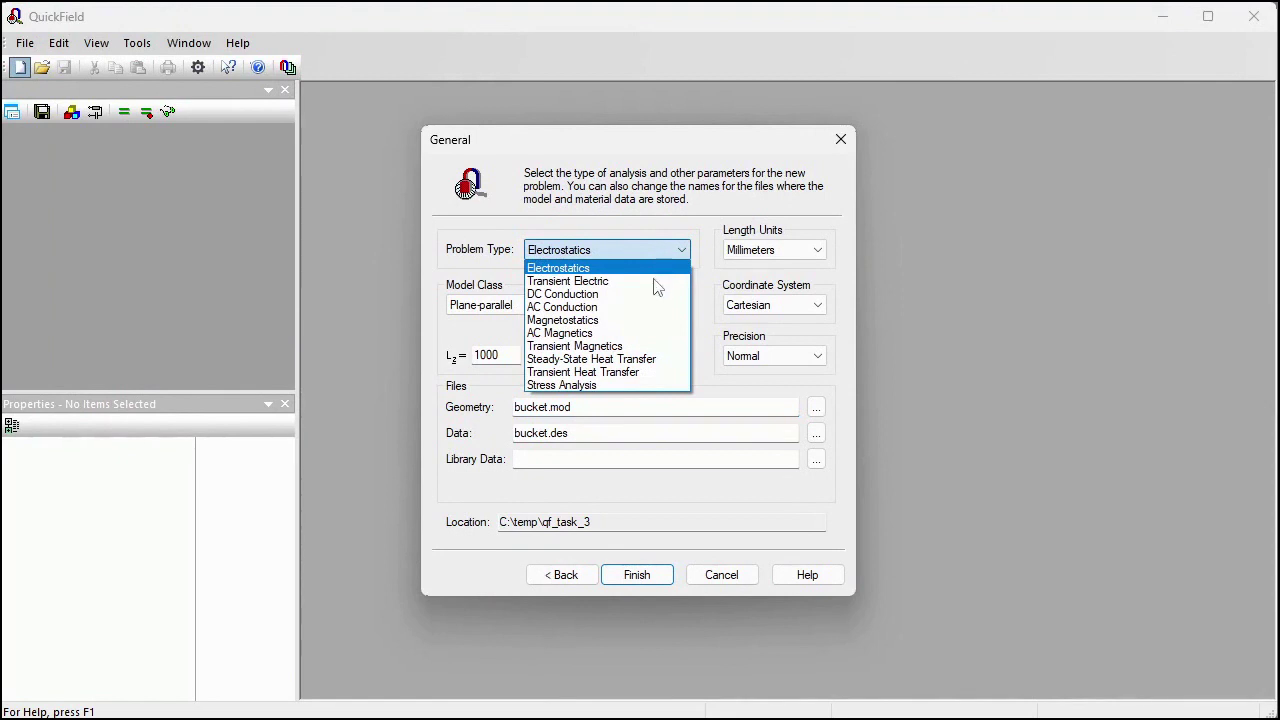
pyautogui.click(636, 374)
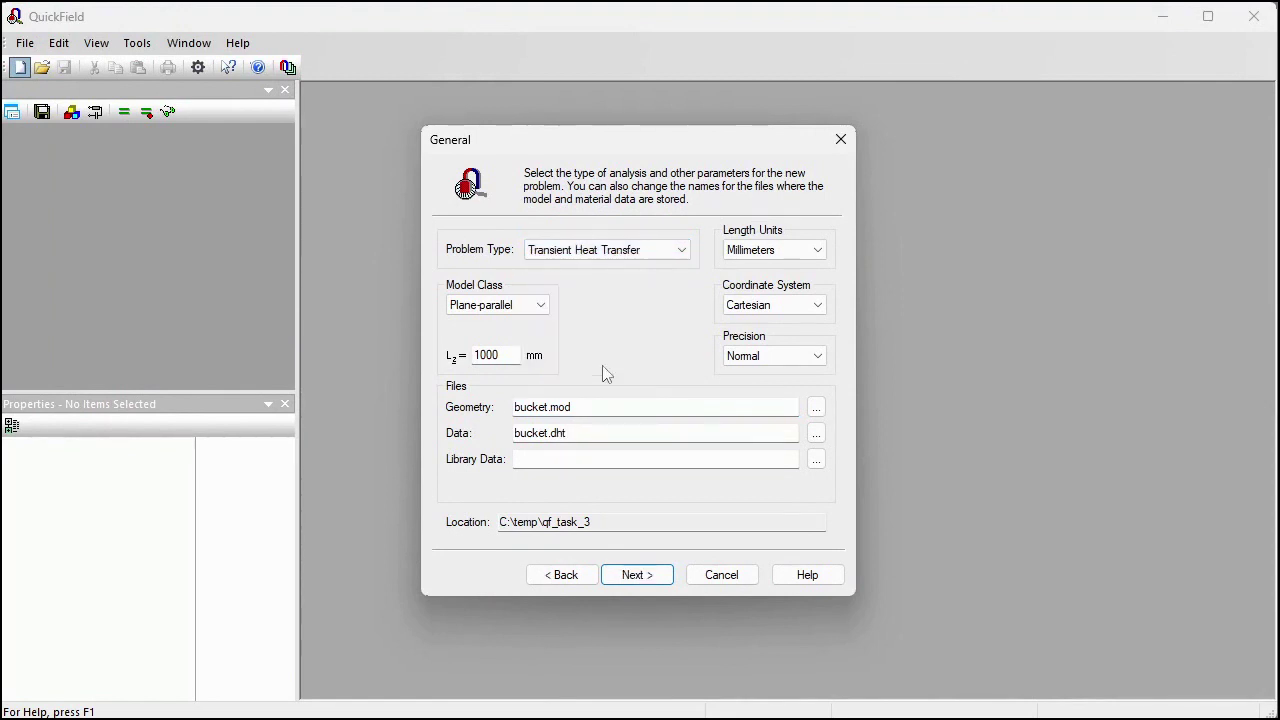
pyautogui.click(538, 304)
pyautogui.click(498, 338)
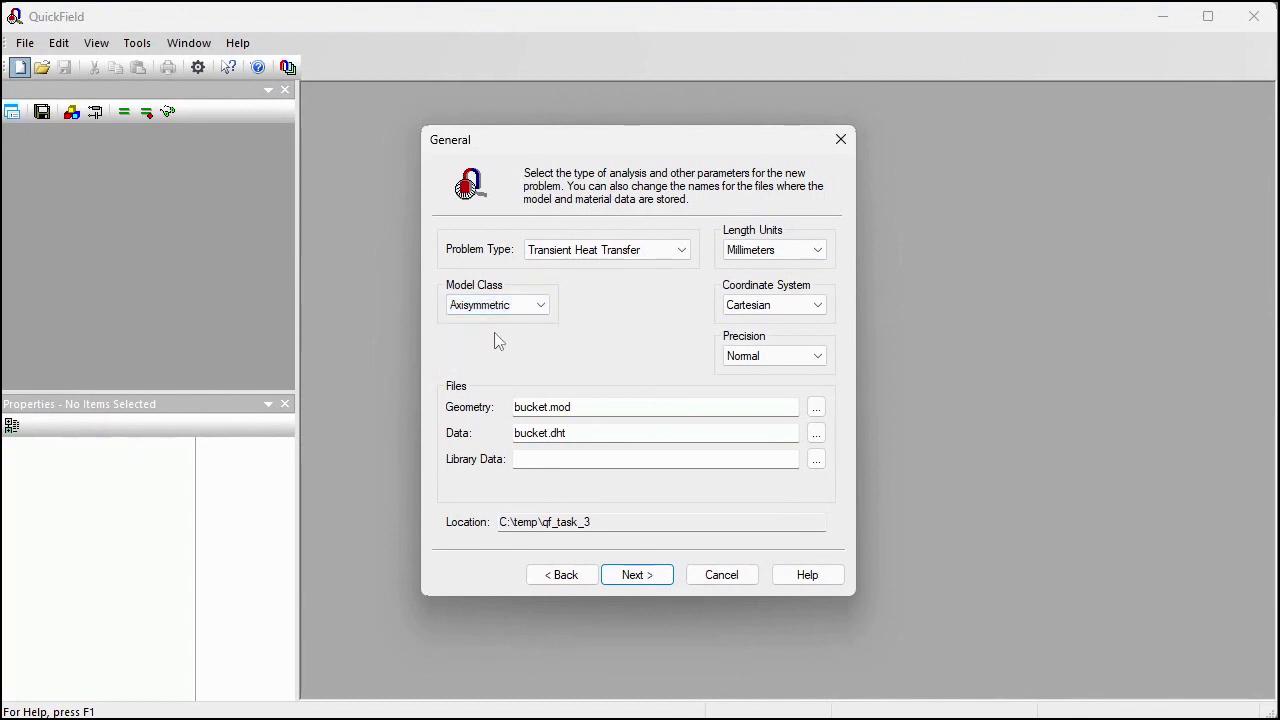
pyautogui.click(823, 251)
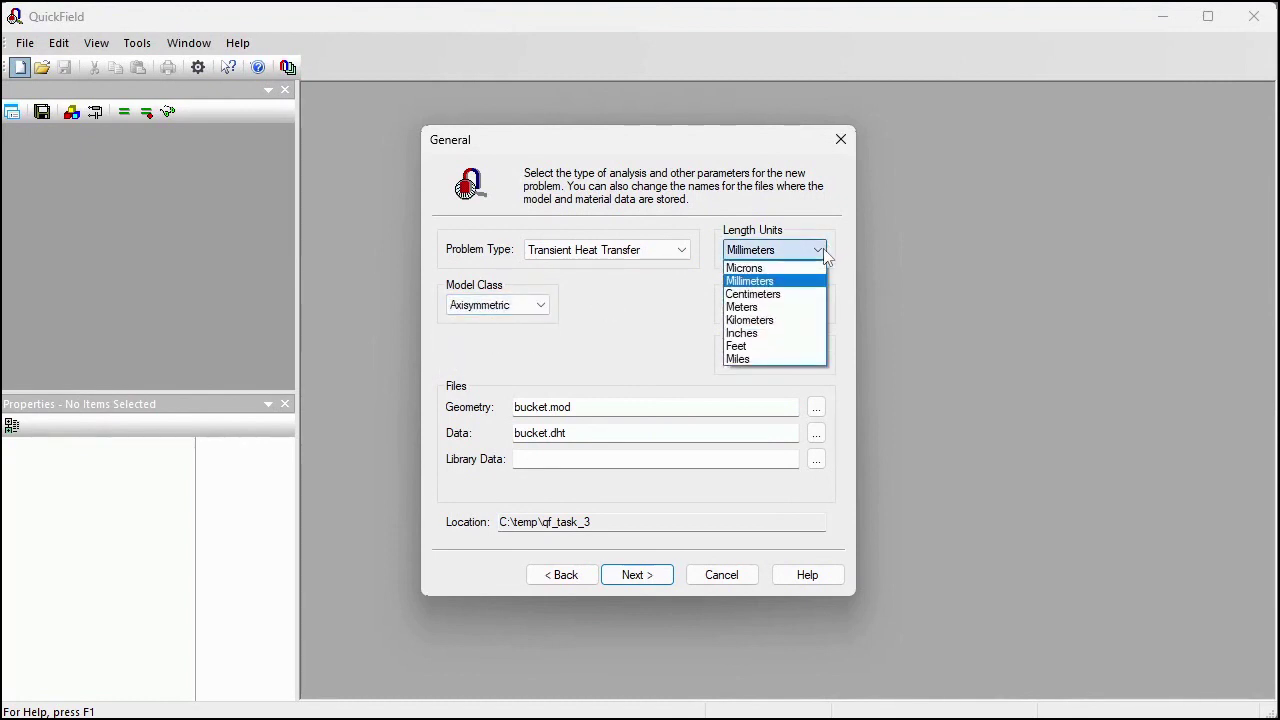
pyautogui.click(785, 294)
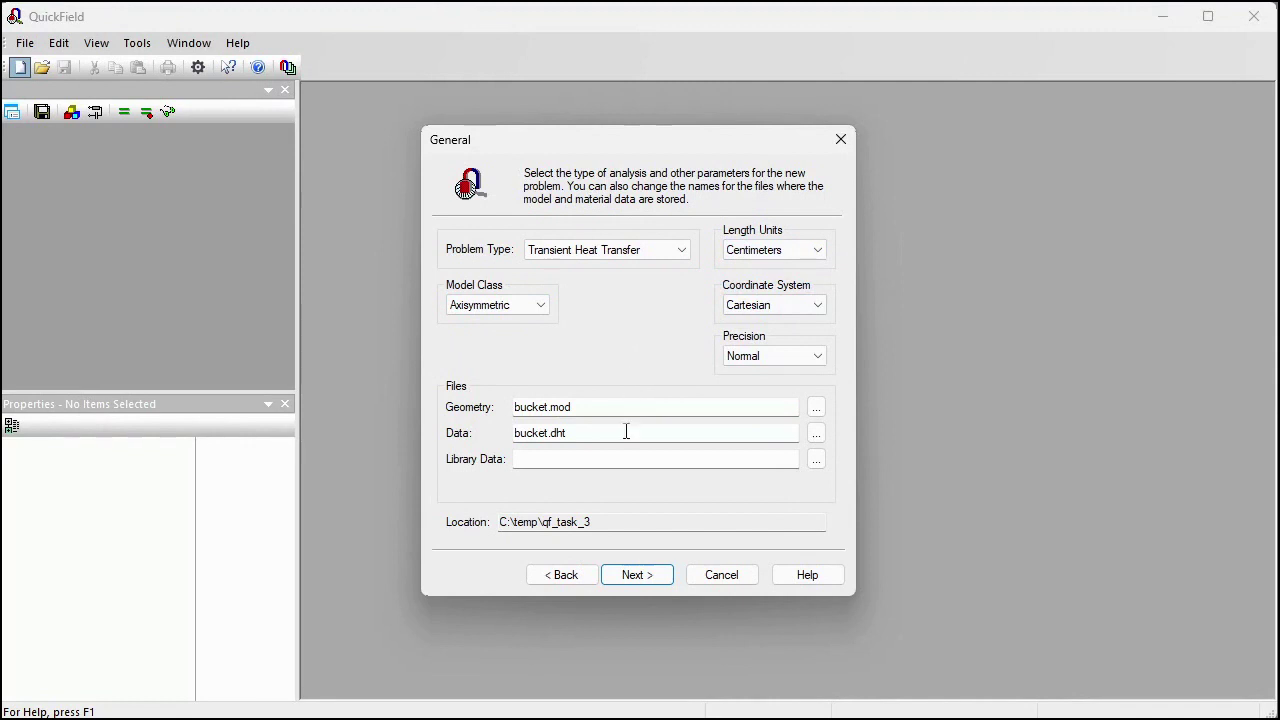
pyautogui.click(637, 578)
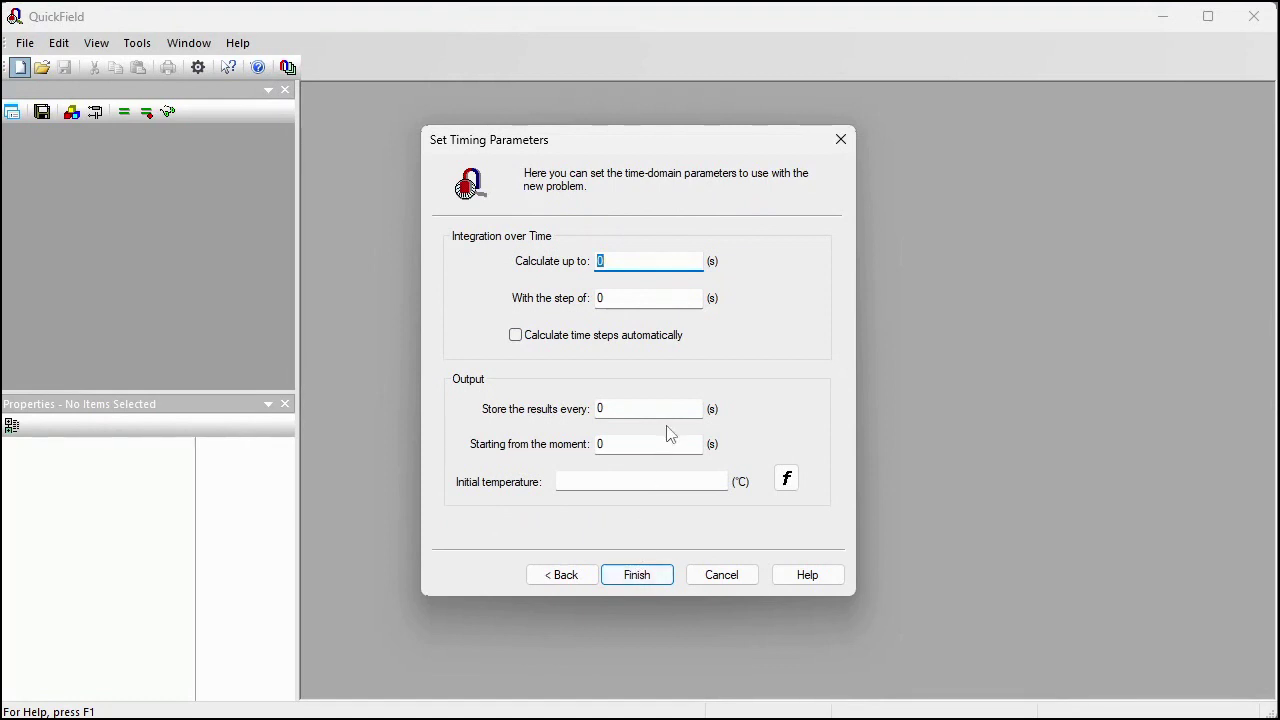
# Set the calculation to run up to 3600 s in 60 s steps with a 20 °C initial temperature, and create the problem
pyautogui.click(619, 262)
pyautogui.write('3600')
pyautogui.press('Tab')
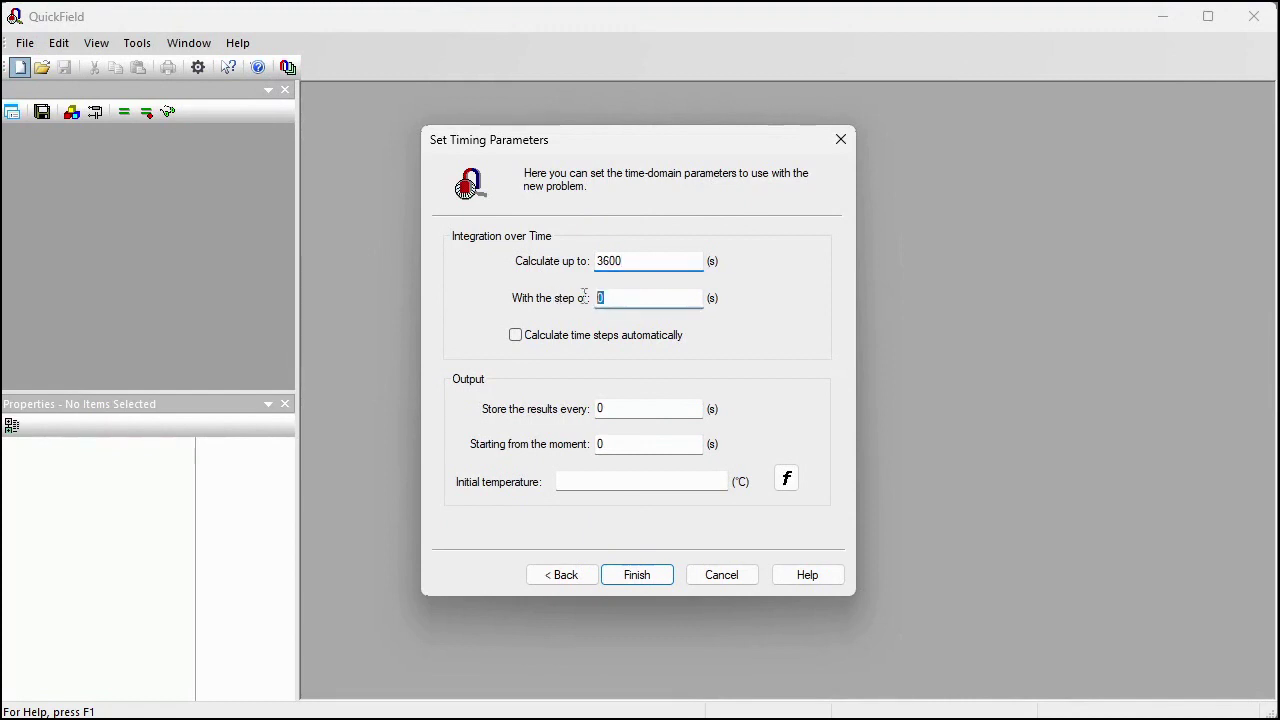
pyautogui.write('60')
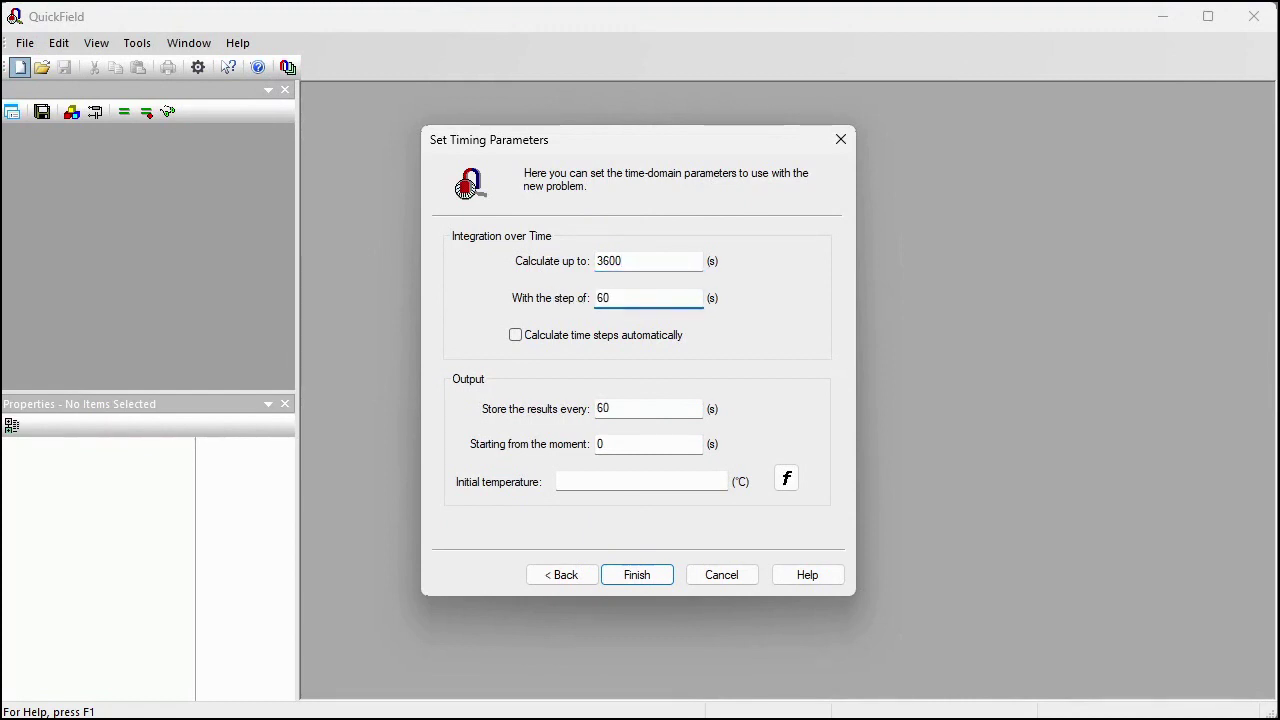
pyautogui.click(594, 482)
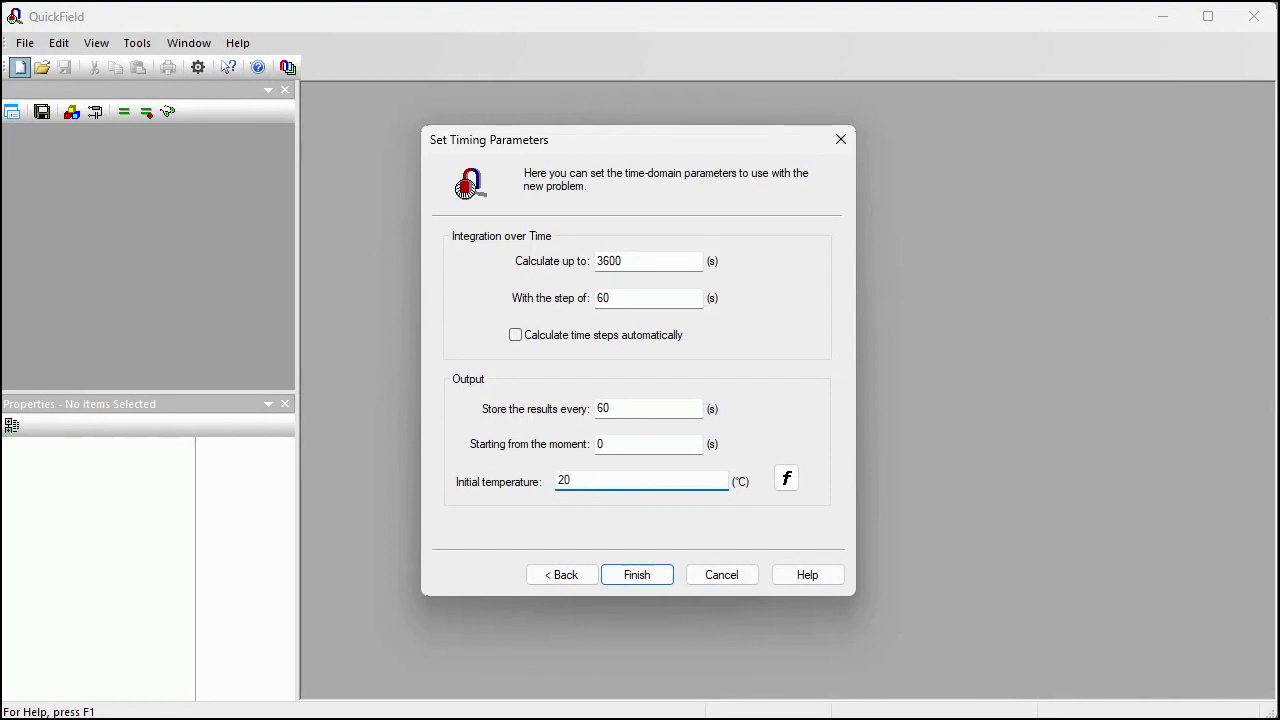
pyautogui.click(648, 578)
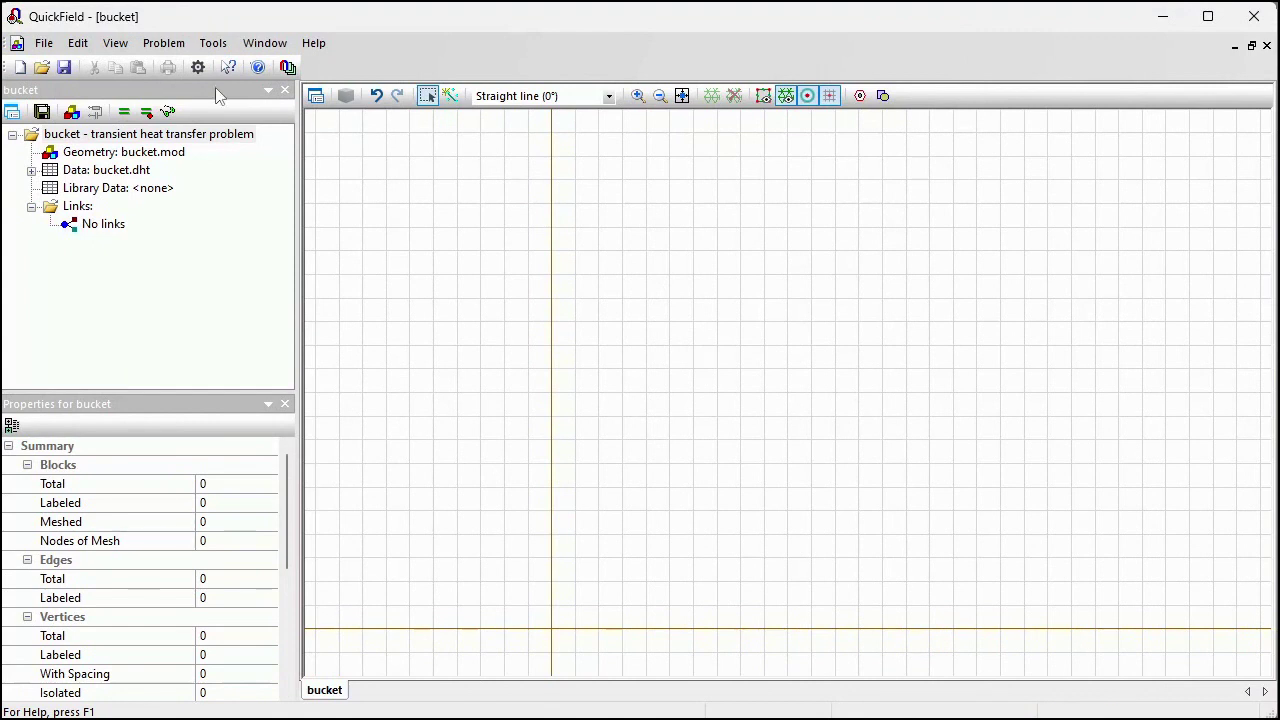
# Add vertices at z = 0, r = 0 and z = 20, r = 0 cm
pyautogui.click(76, 44)
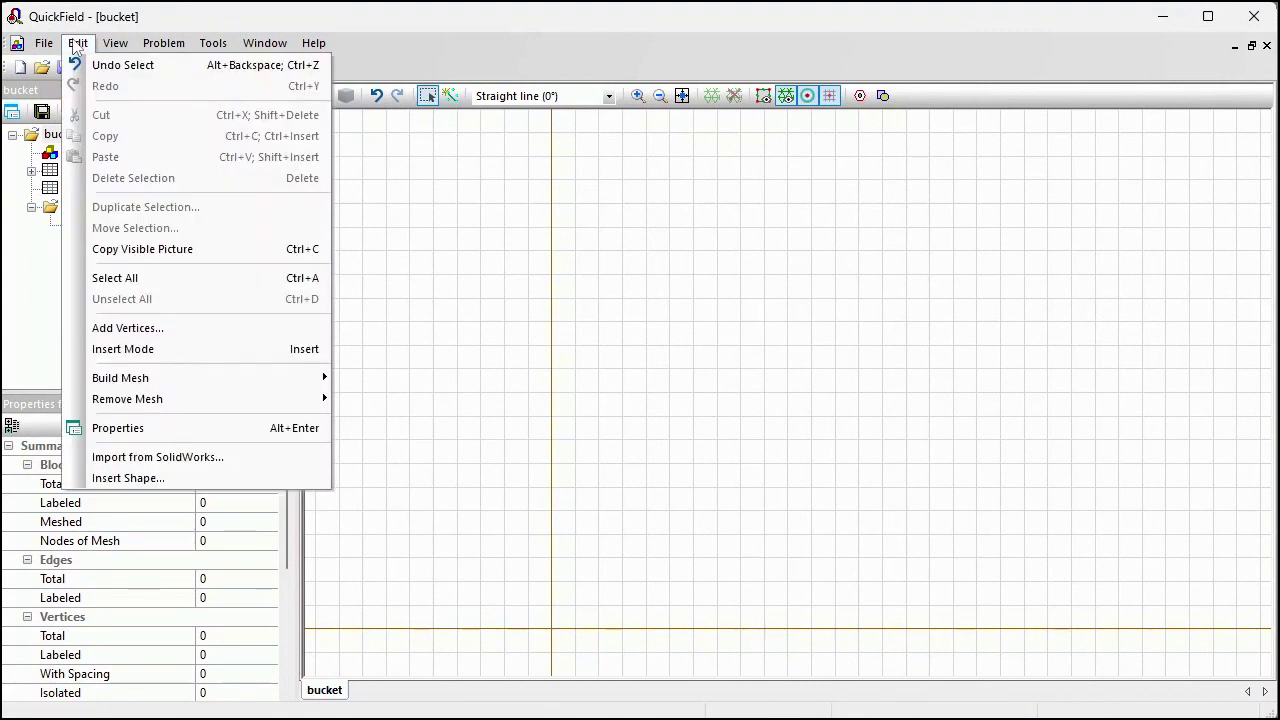
pyautogui.click(146, 329)
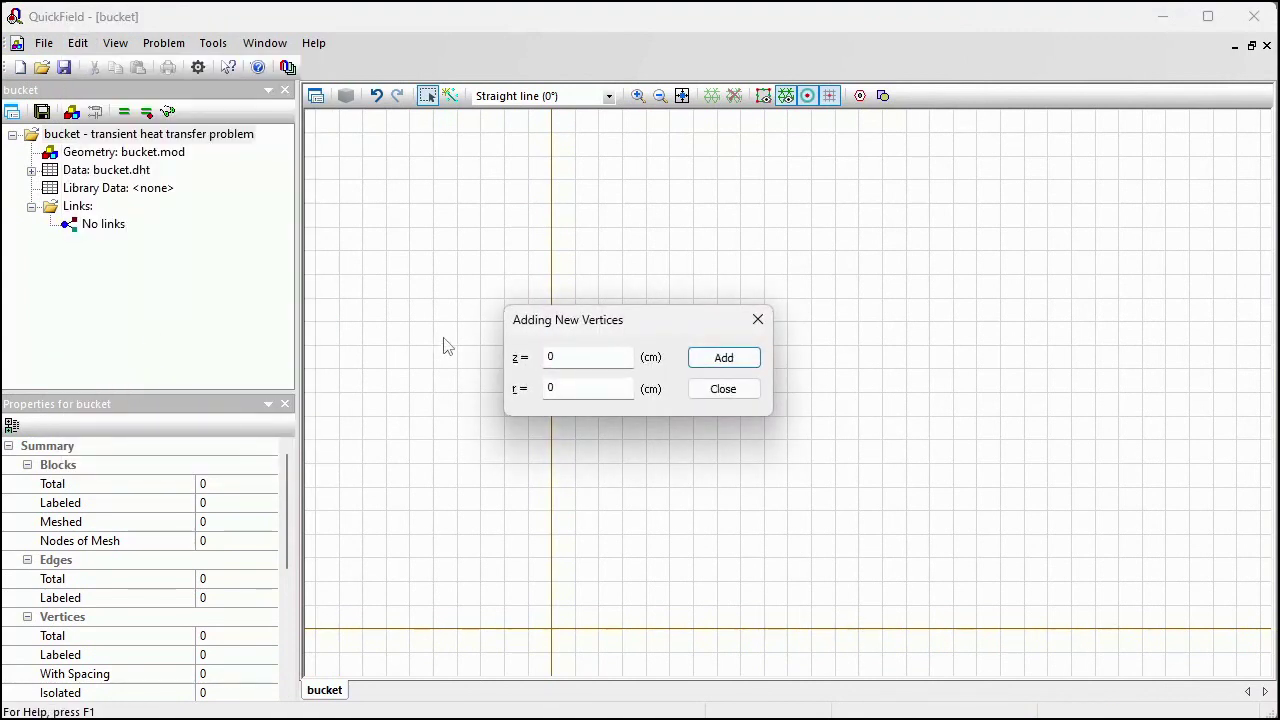
pyautogui.click(729, 366)
pyautogui.doubleClick(566, 352)
pyautogui.write('20')
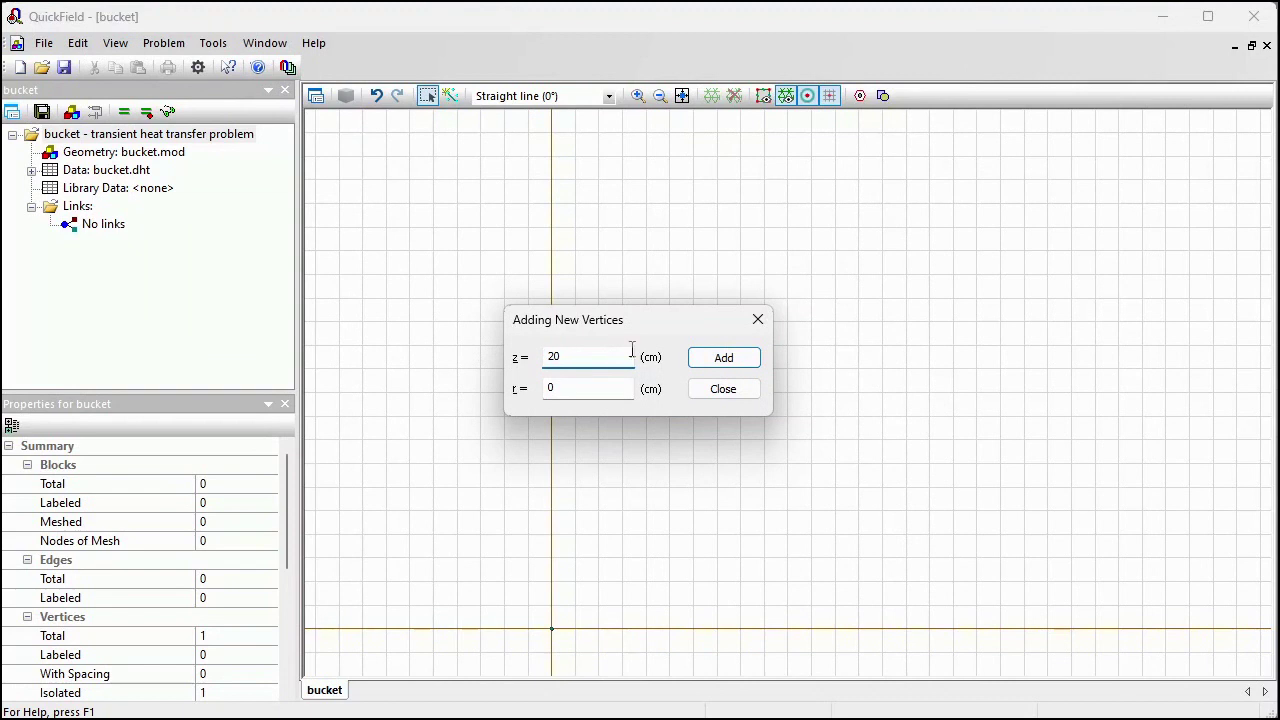
pyautogui.click(709, 362)
# Add vertices at z = 20, r = 5 cm and z = 0, r = 10 cm, and finish adding vertices
pyautogui.doubleClick(550, 390)
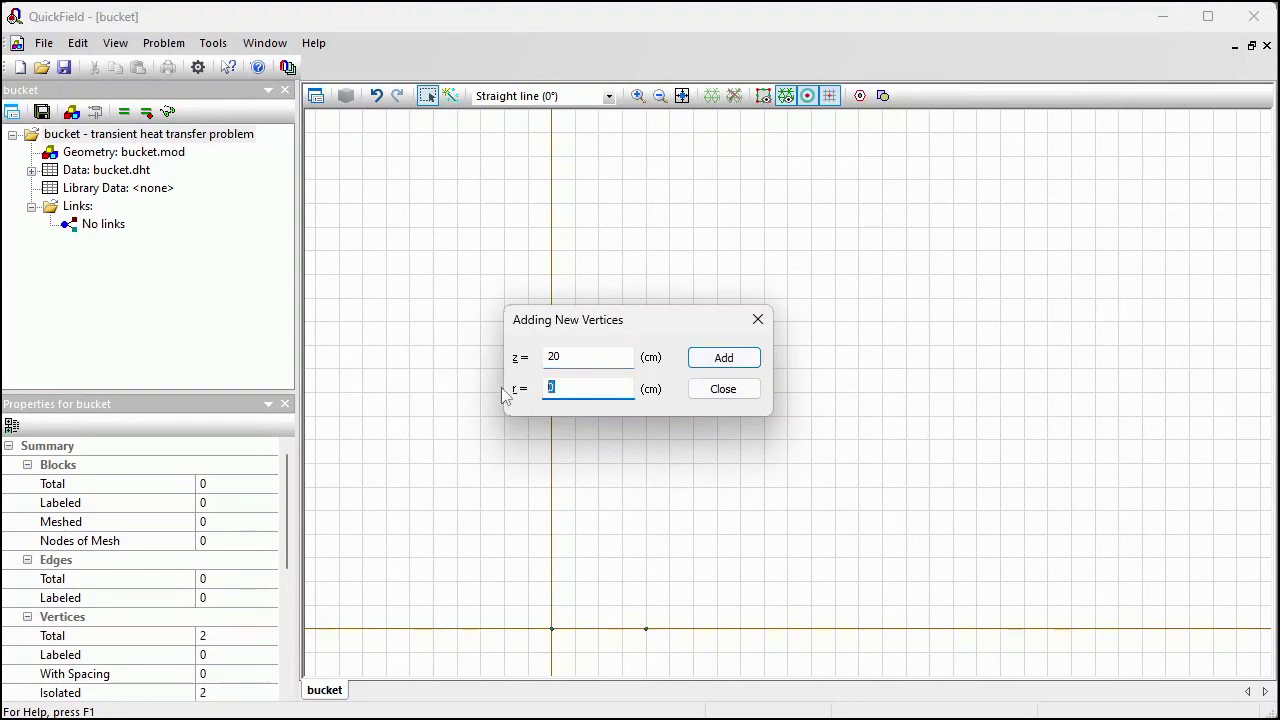
pyautogui.click(724, 357)
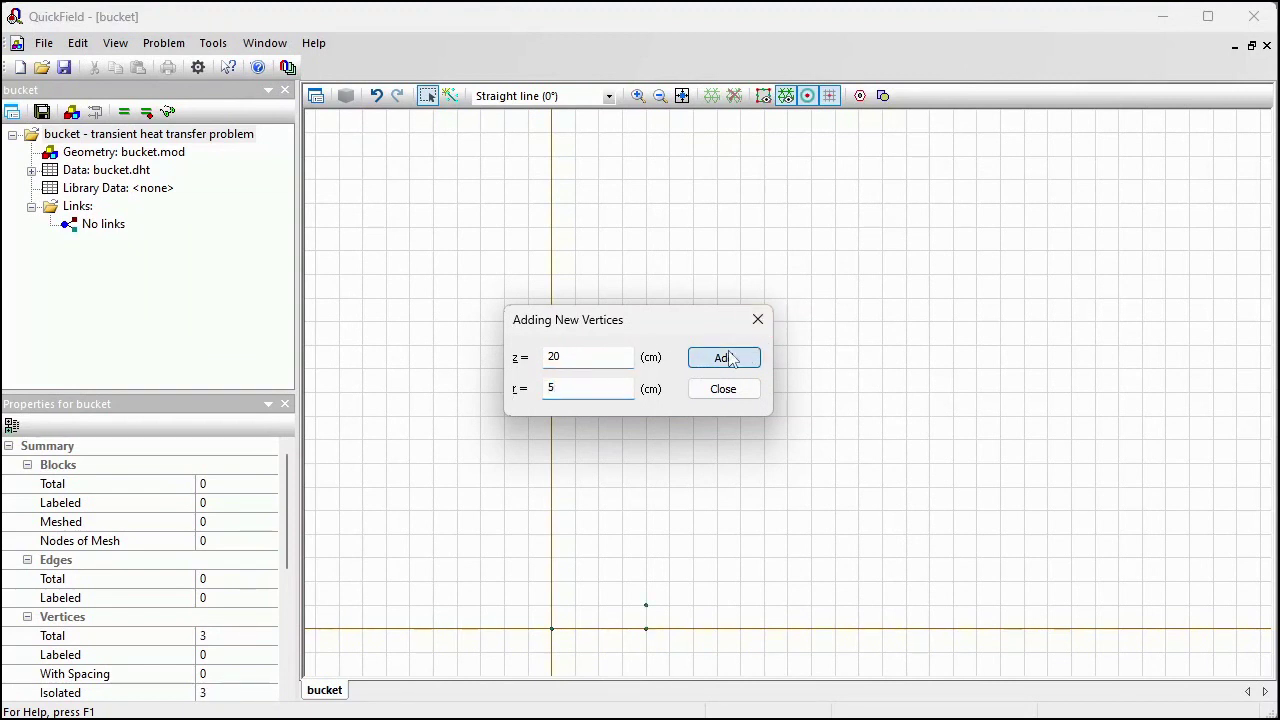
pyautogui.doubleClick(575, 385)
pyautogui.write('10')
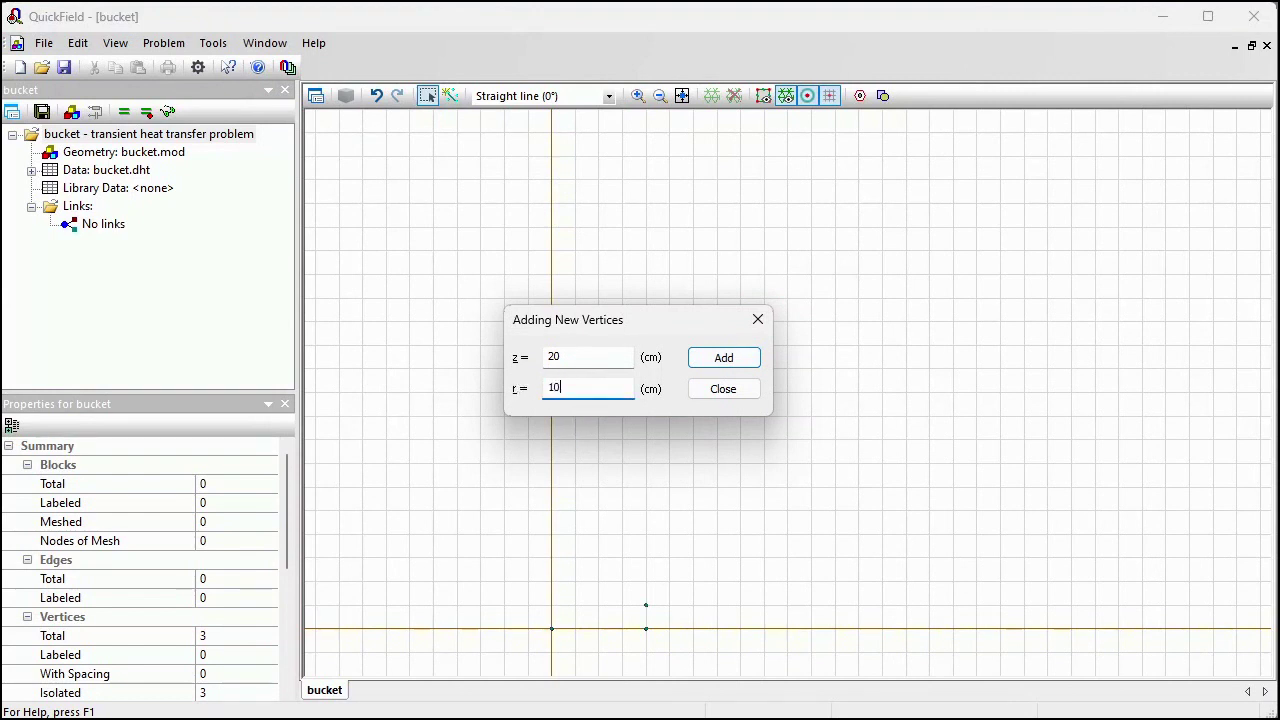
pyautogui.doubleClick(569, 360)
pyautogui.write('0')
pyautogui.click(711, 362)
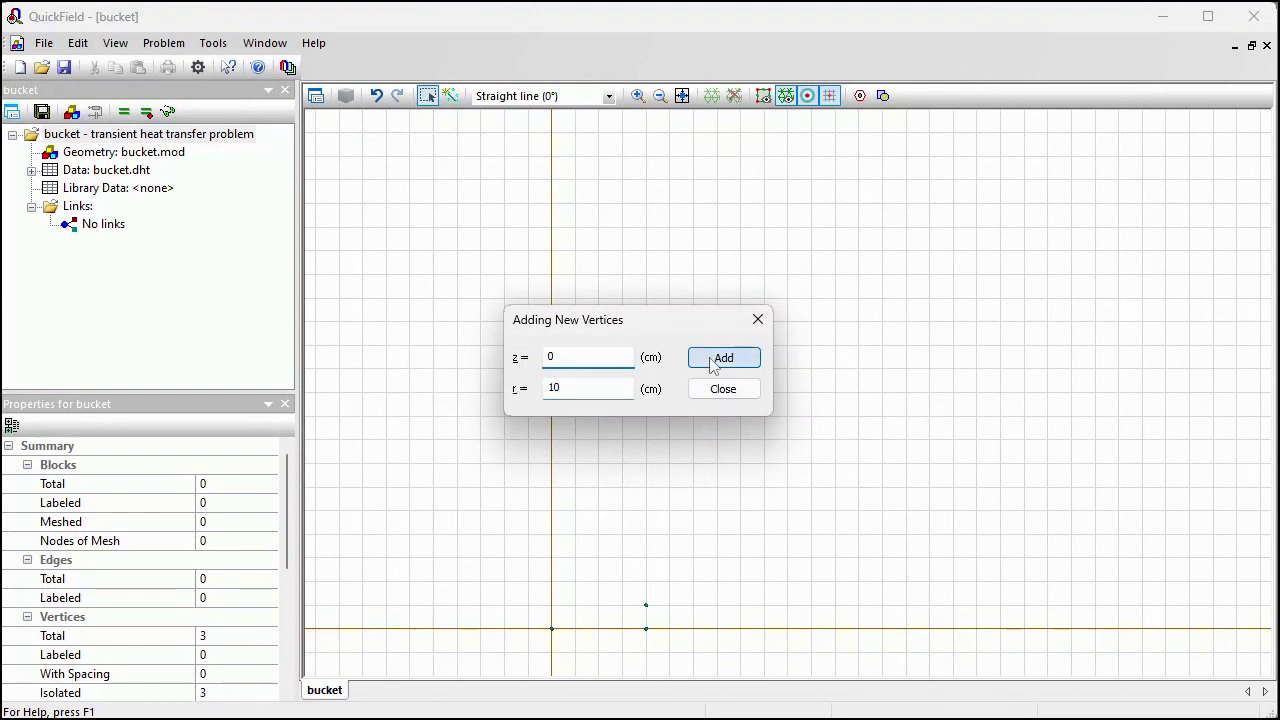
pyautogui.click(720, 392)
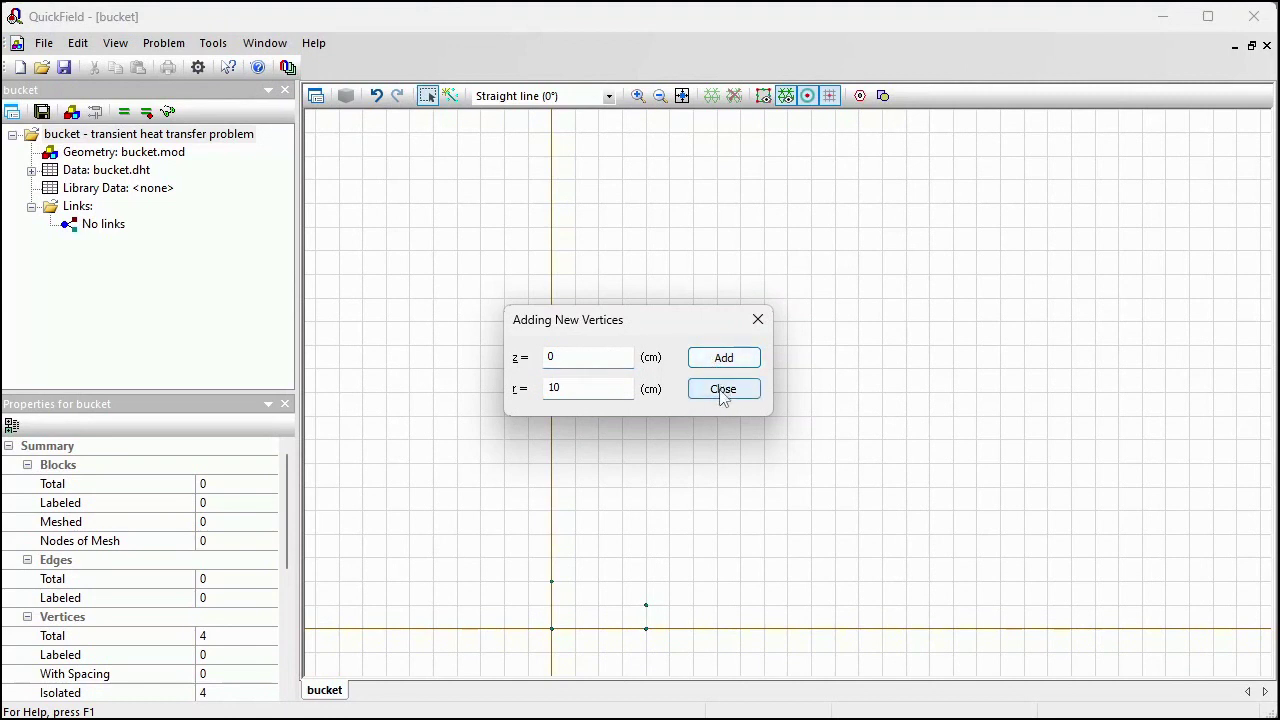
# Connect the four vertices with straight edges into a closed outline and add a vertex on its axis edge at z = 6 cm
pyautogui.click(450, 96)
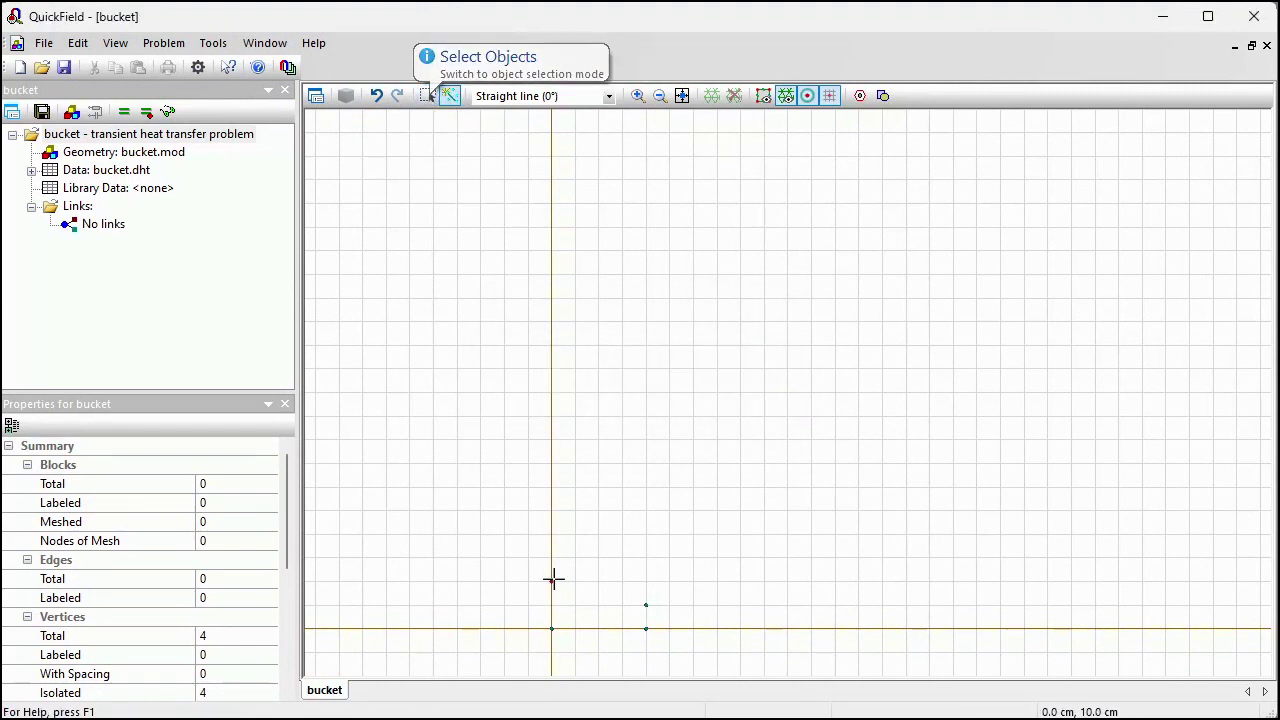
pyautogui.moveTo(551, 627)
pyautogui.mouseDown()
pyautogui.moveTo(551, 582)
pyautogui.moveTo(649, 600)
pyautogui.moveTo(646, 628)
pyautogui.mouseUp()
pyautogui.moveTo(646, 628); pyautogui.dragTo(551, 628)
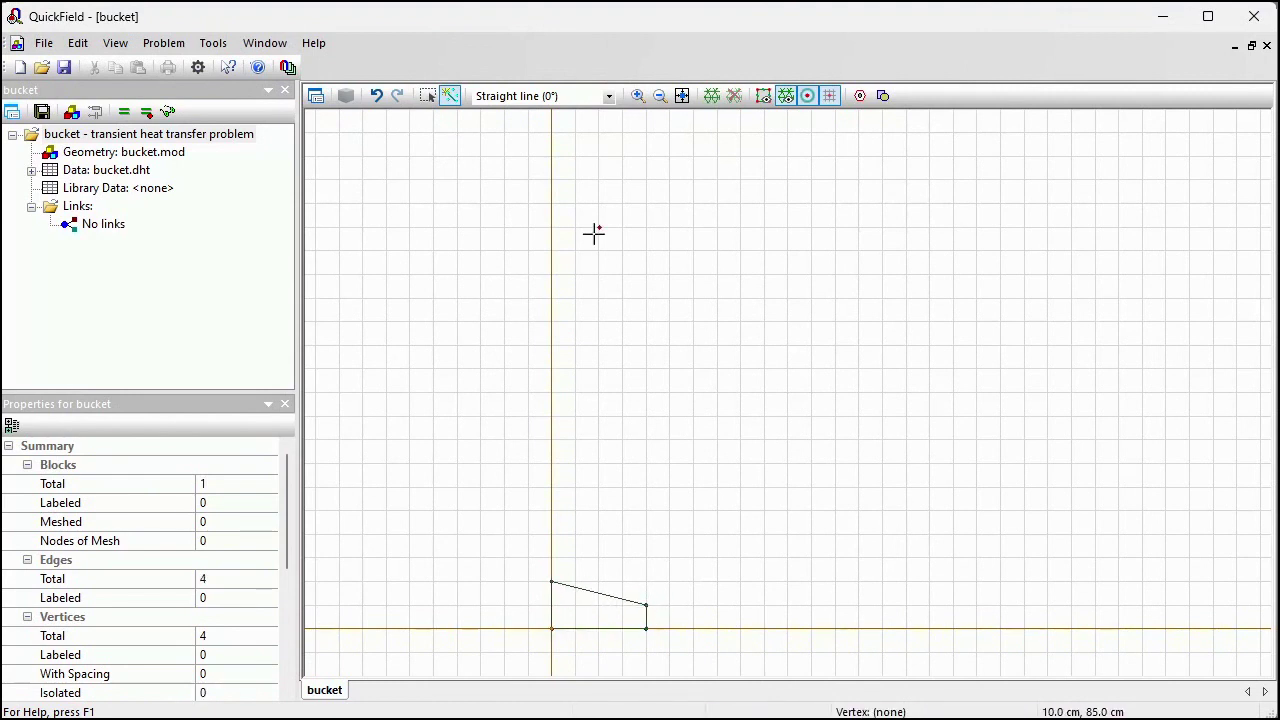
pyautogui.click(682, 95)
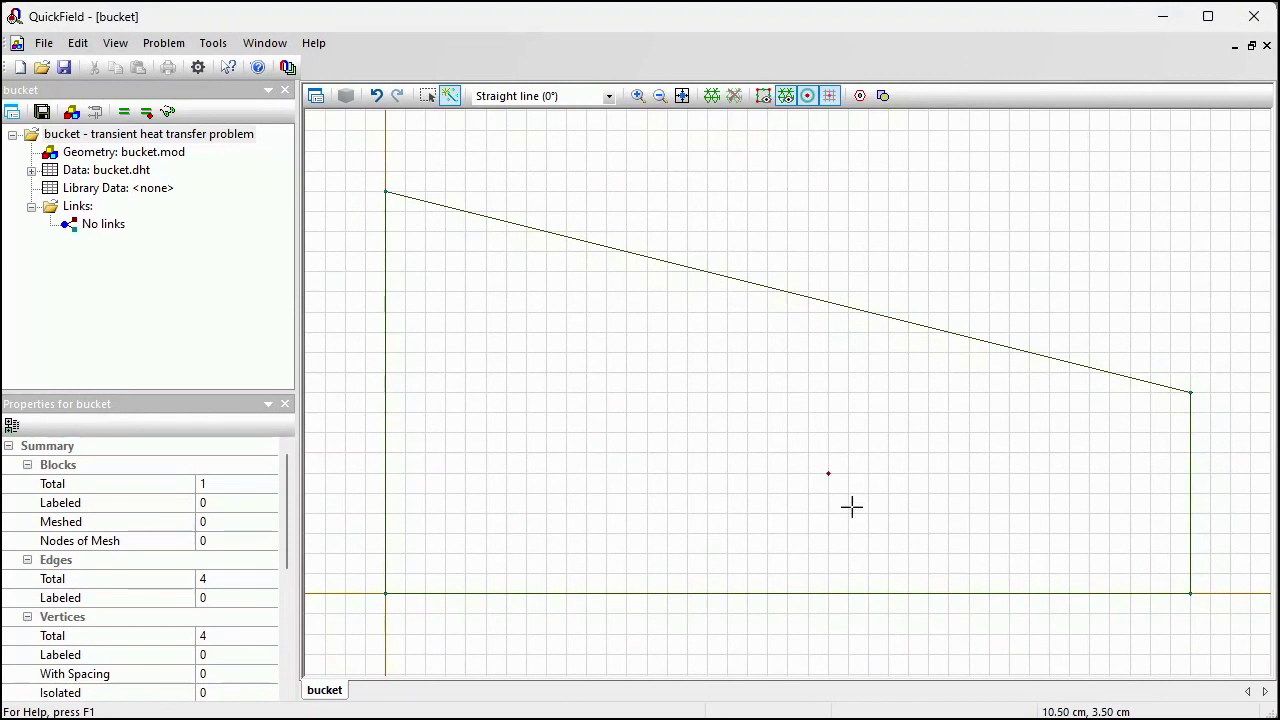
pyautogui.click(631, 594)
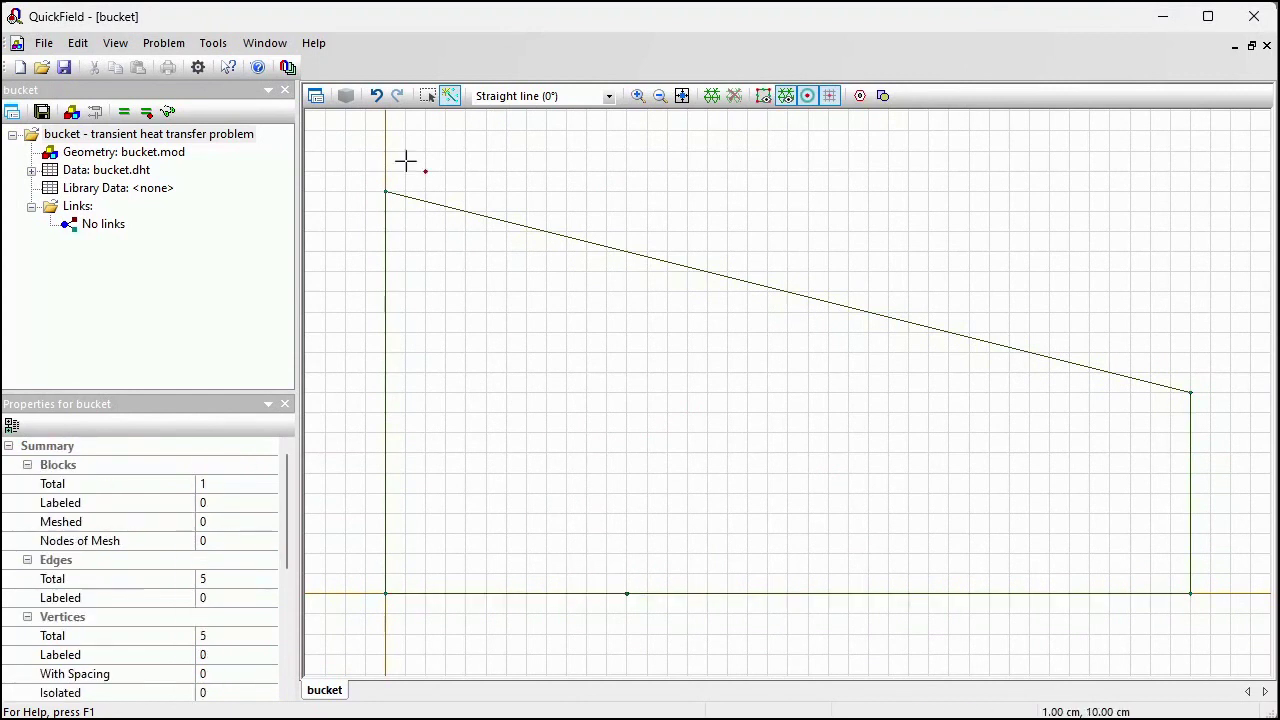
# Insert a circle of diameter 5 cm centred on the z = 6 cm axis vertex and delete its arc below the axis
pyautogui.click(428, 97)
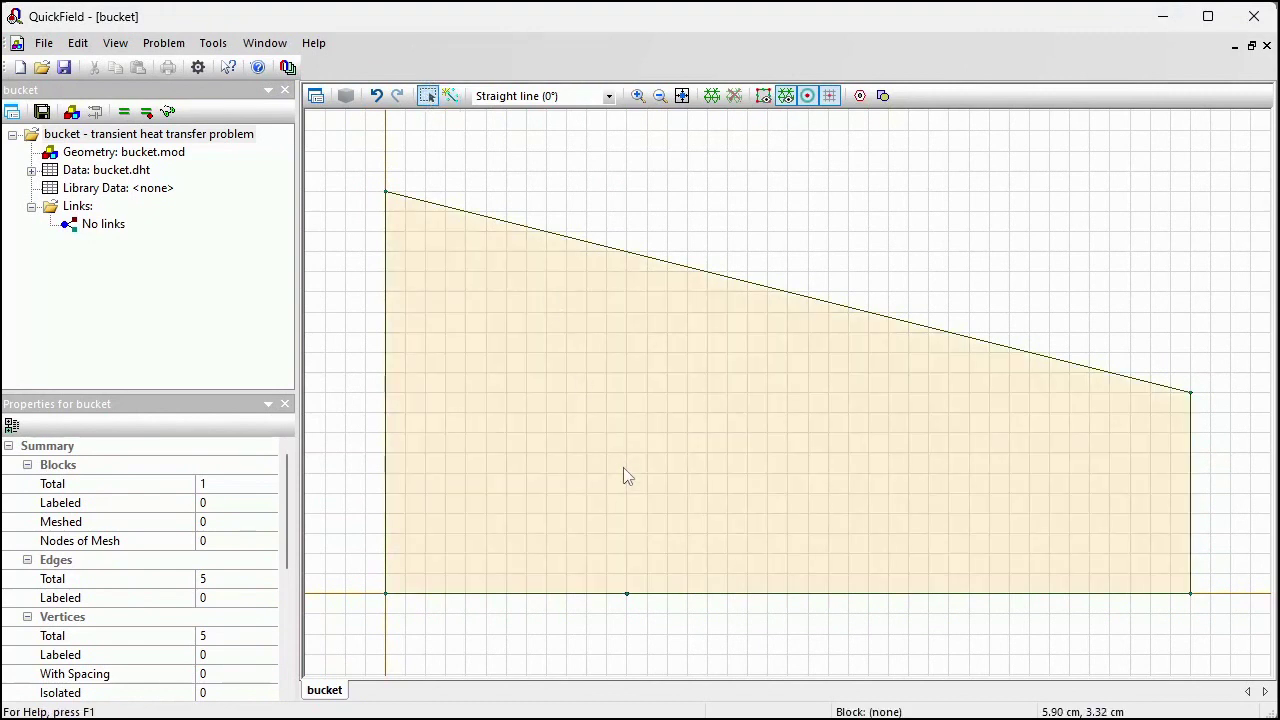
pyautogui.click(626, 594)
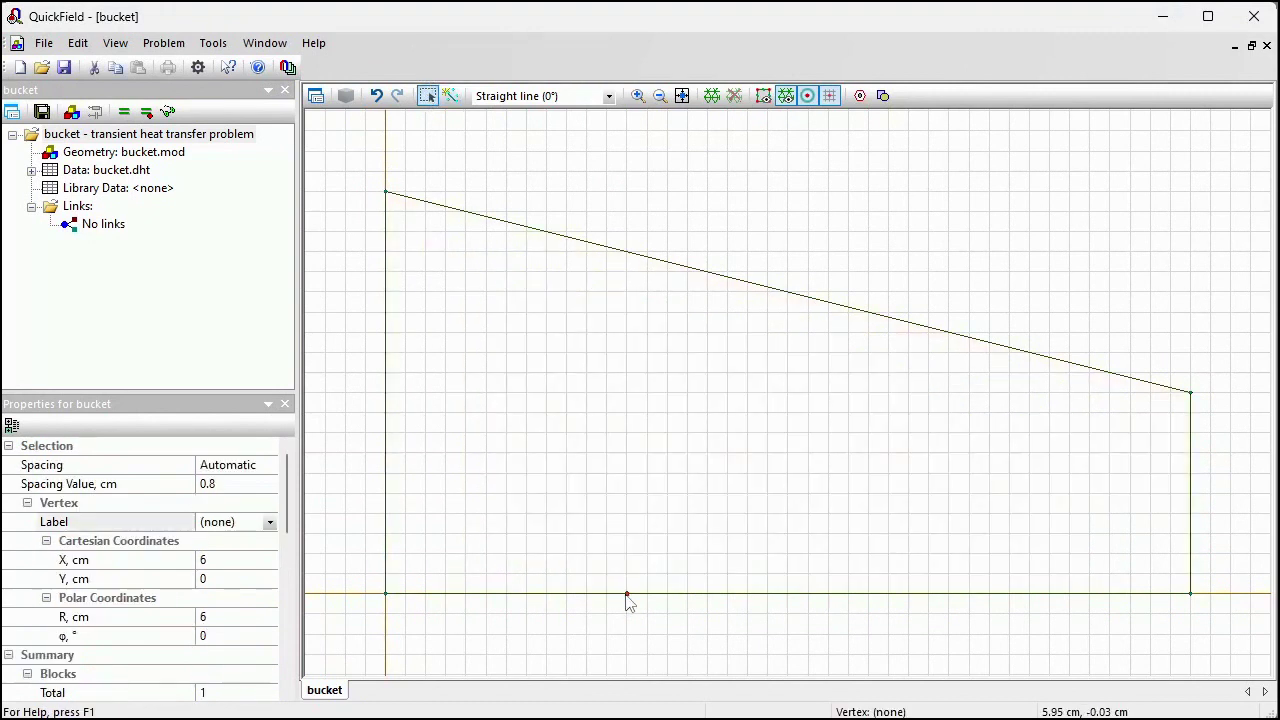
pyautogui.click(882, 96)
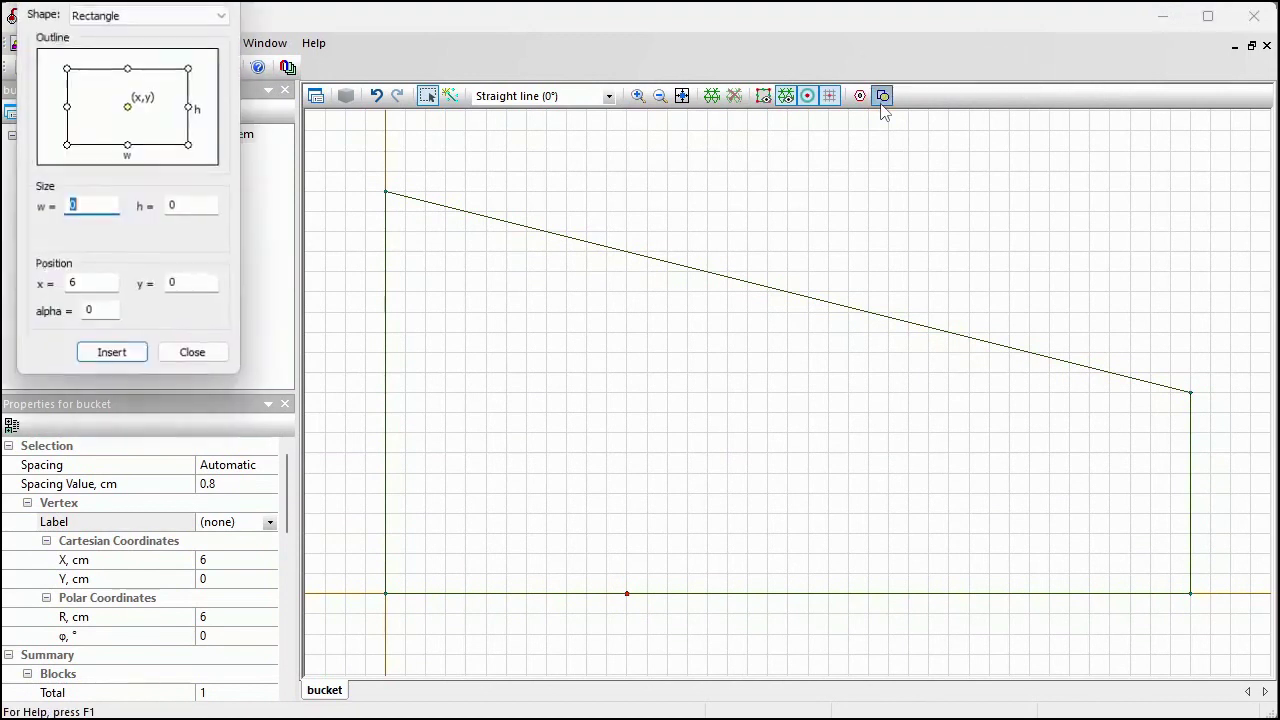
pyautogui.moveTo(120, 2); pyautogui.dragTo(155, 135)
pyautogui.click(235, 174)
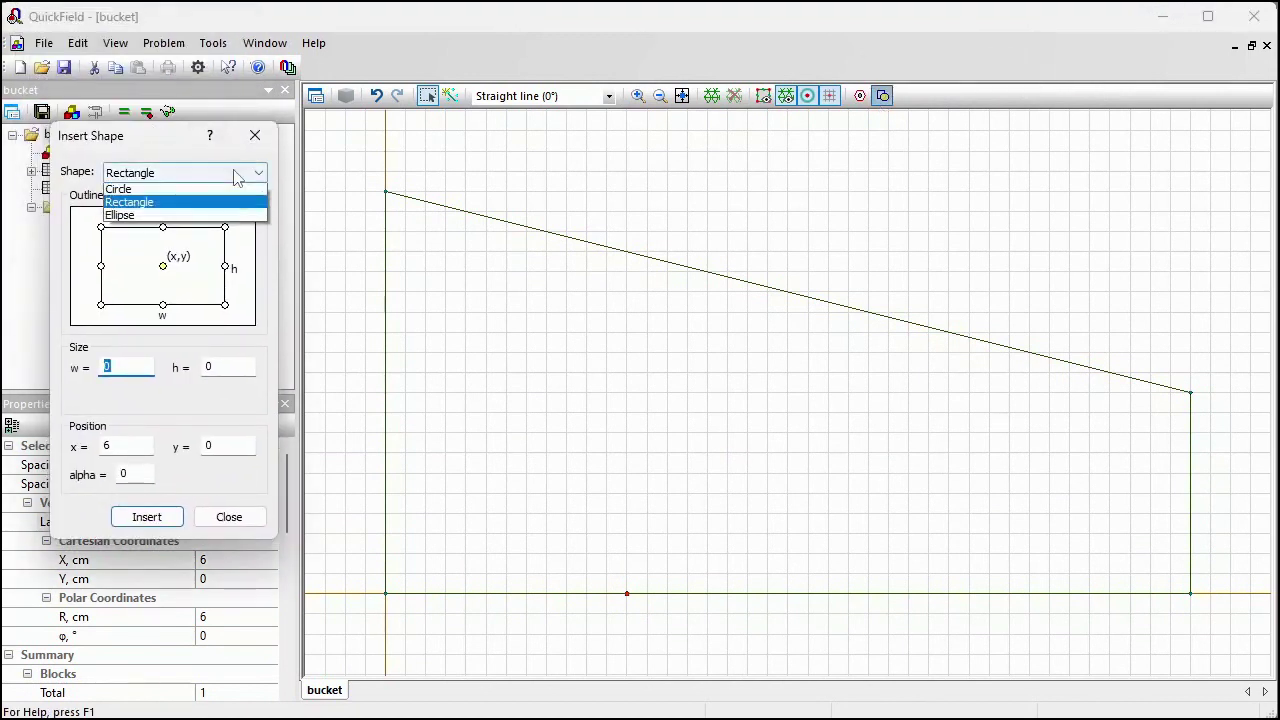
pyautogui.click(165, 189)
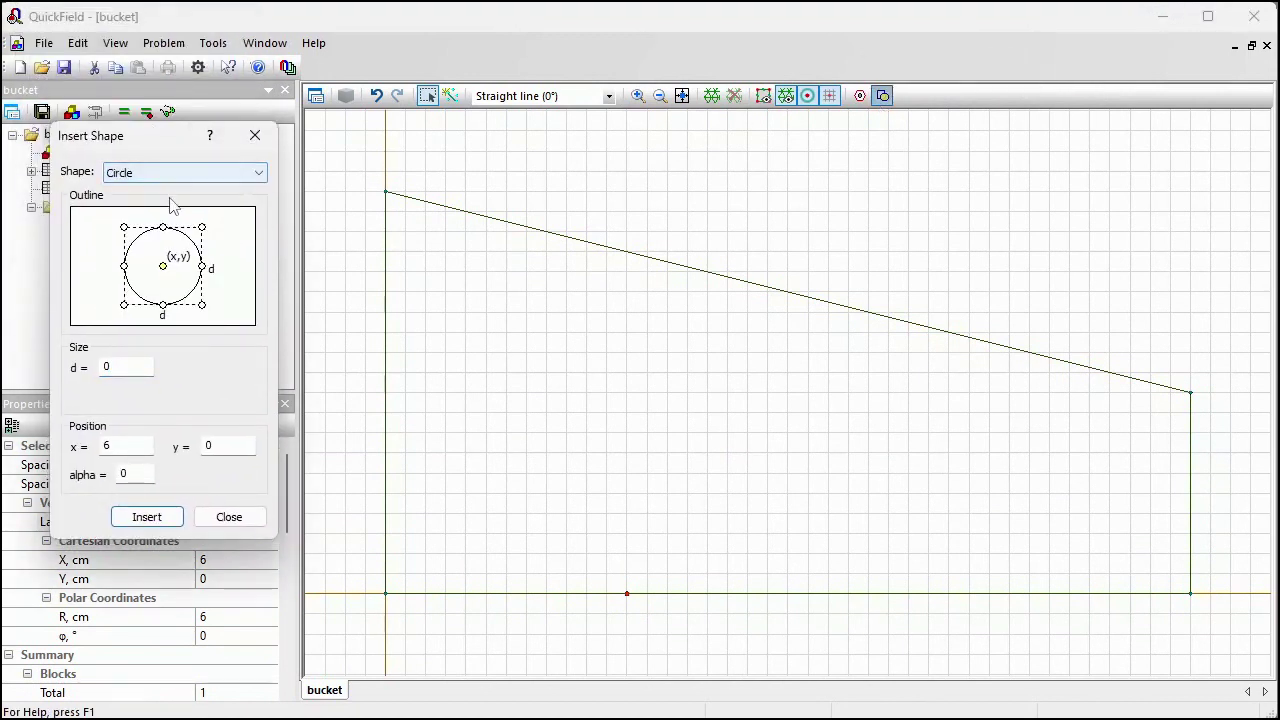
pyautogui.doubleClick(128, 368)
pyautogui.write('5')
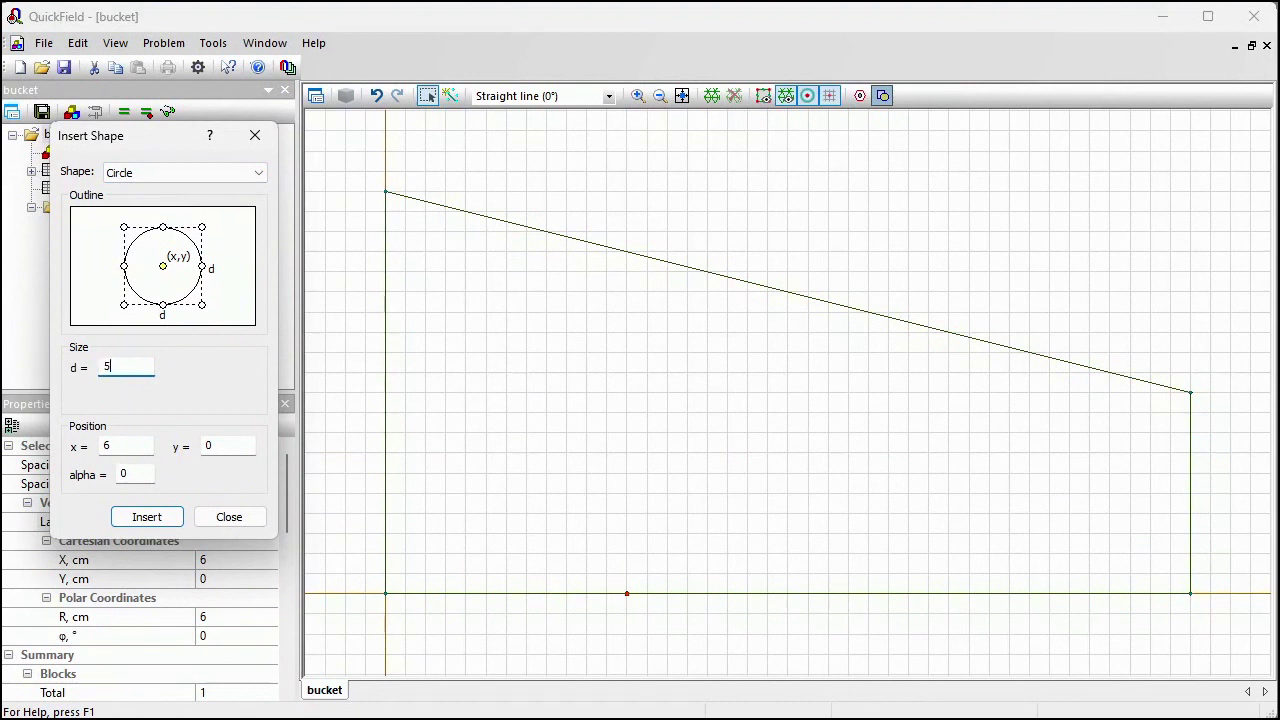
pyautogui.click(147, 516)
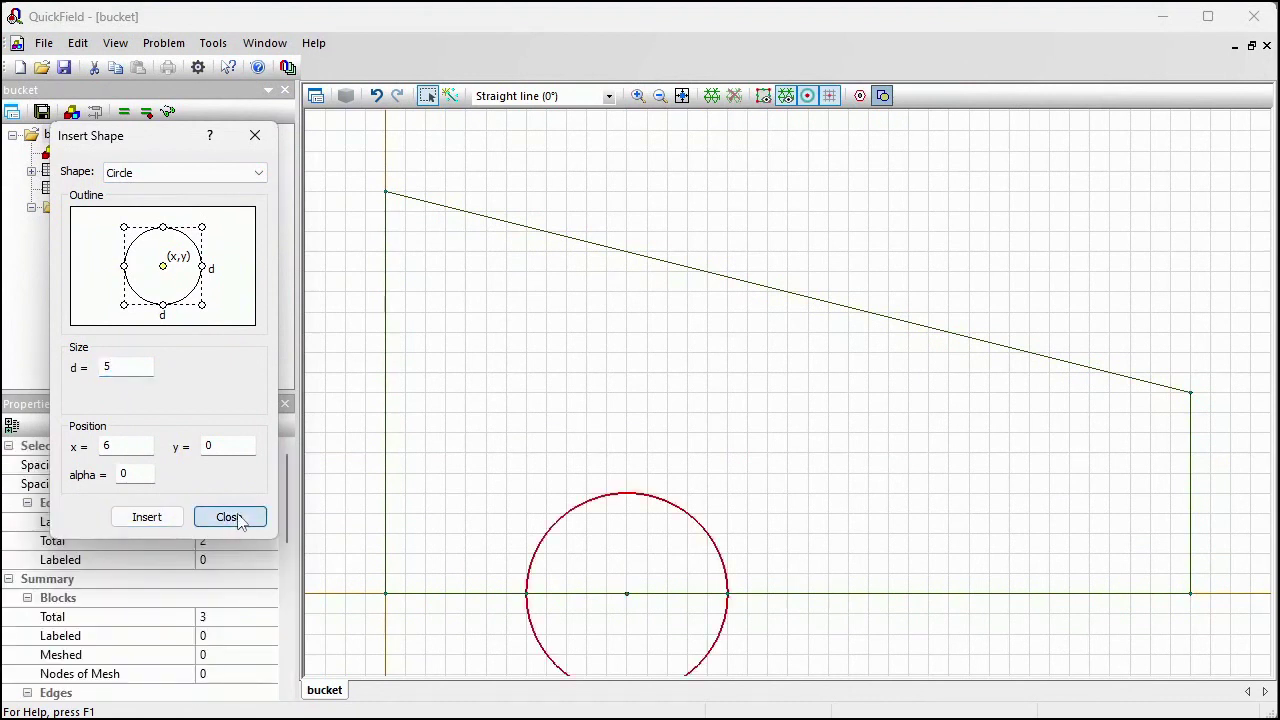
pyautogui.click(229, 517)
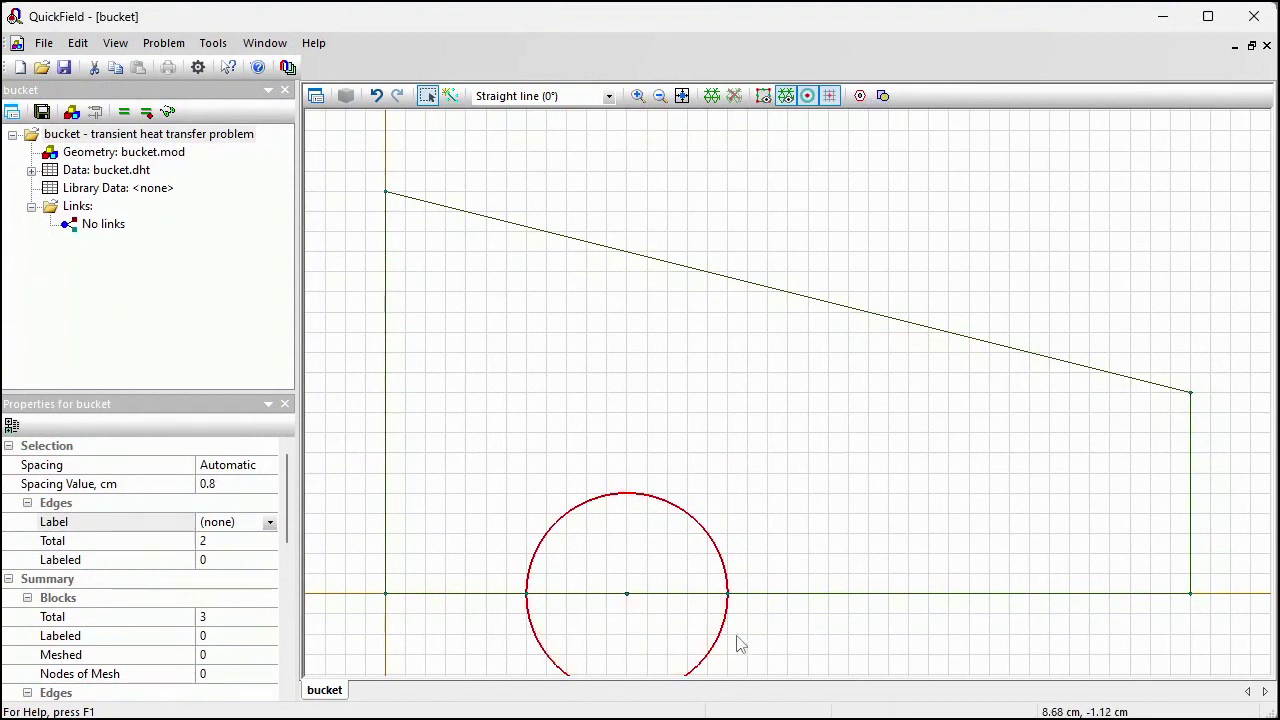
pyautogui.click(534, 633)
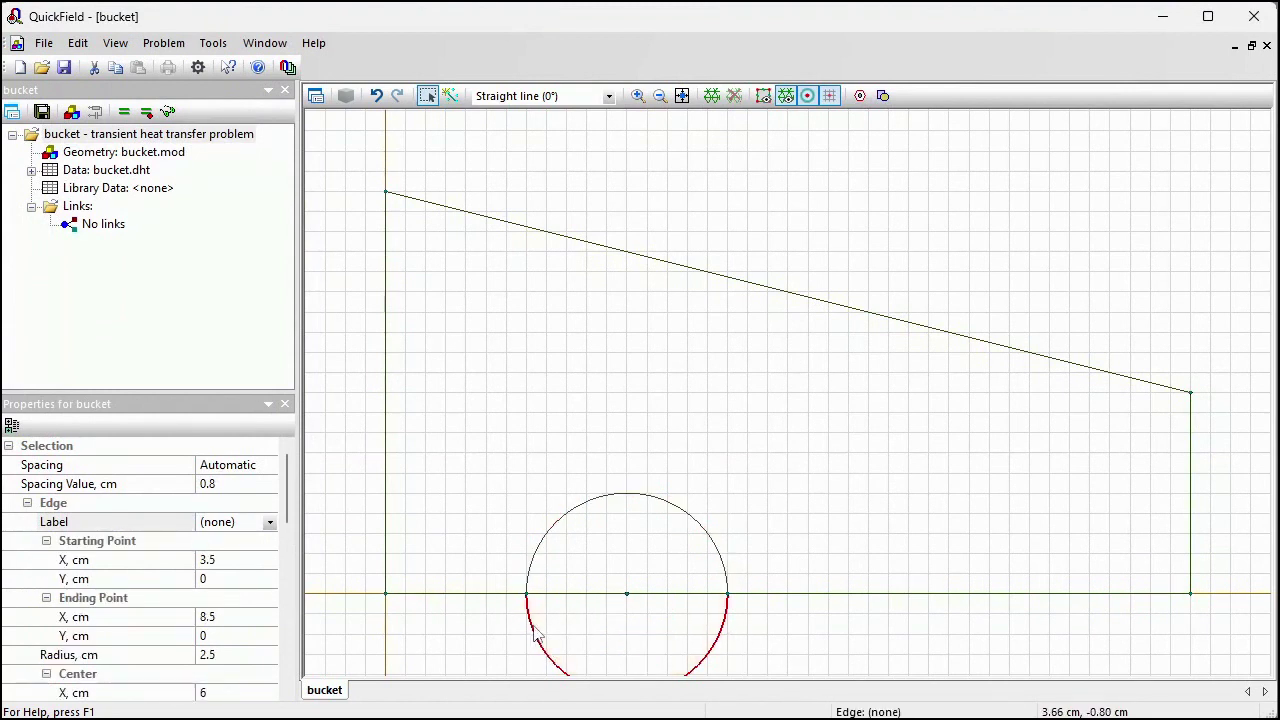
pyautogui.press('Delete')
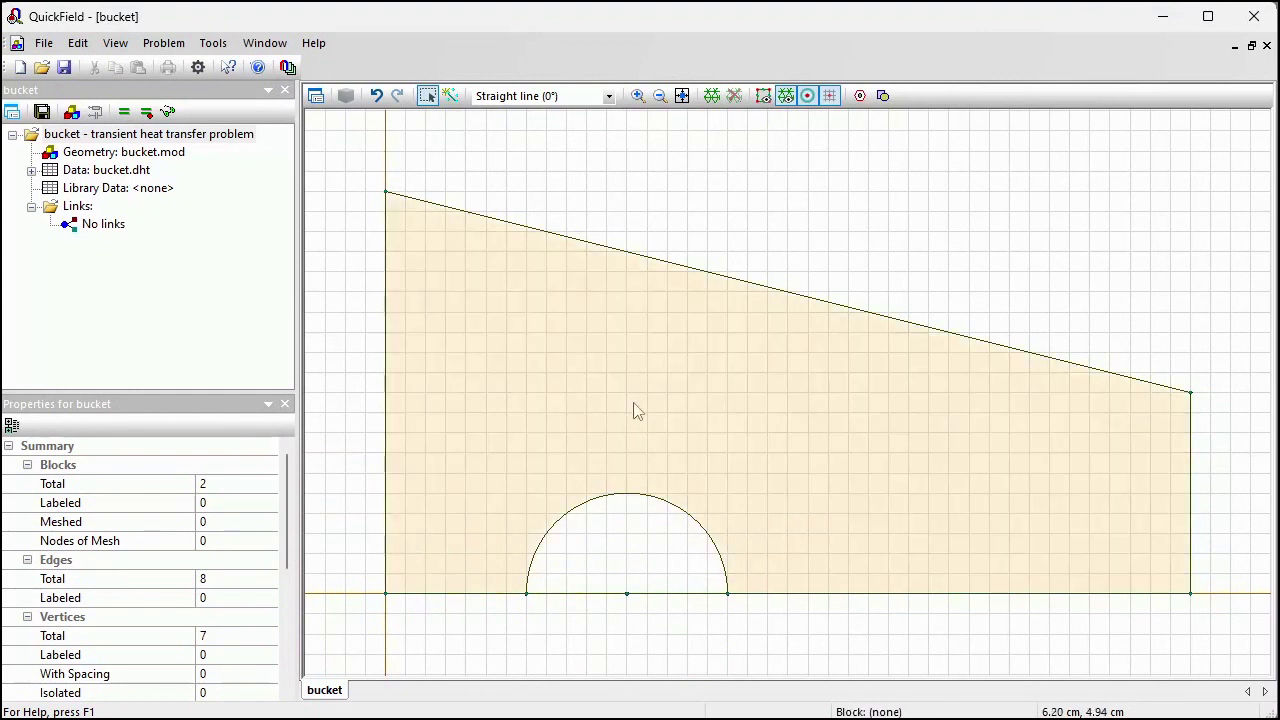
# Label the semicircular block on the axis as sphere
pyautogui.click(428, 95)
pyautogui.click(621, 522)
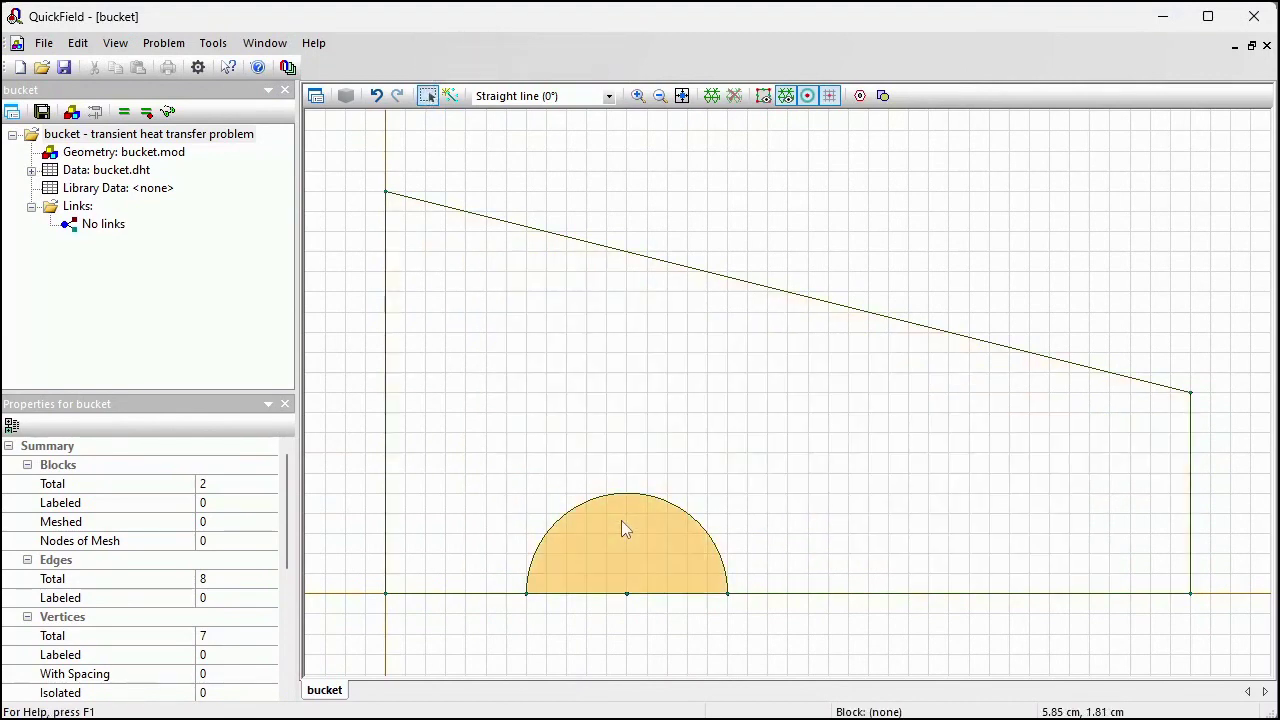
pyautogui.click(249, 522)
pyautogui.write('s')
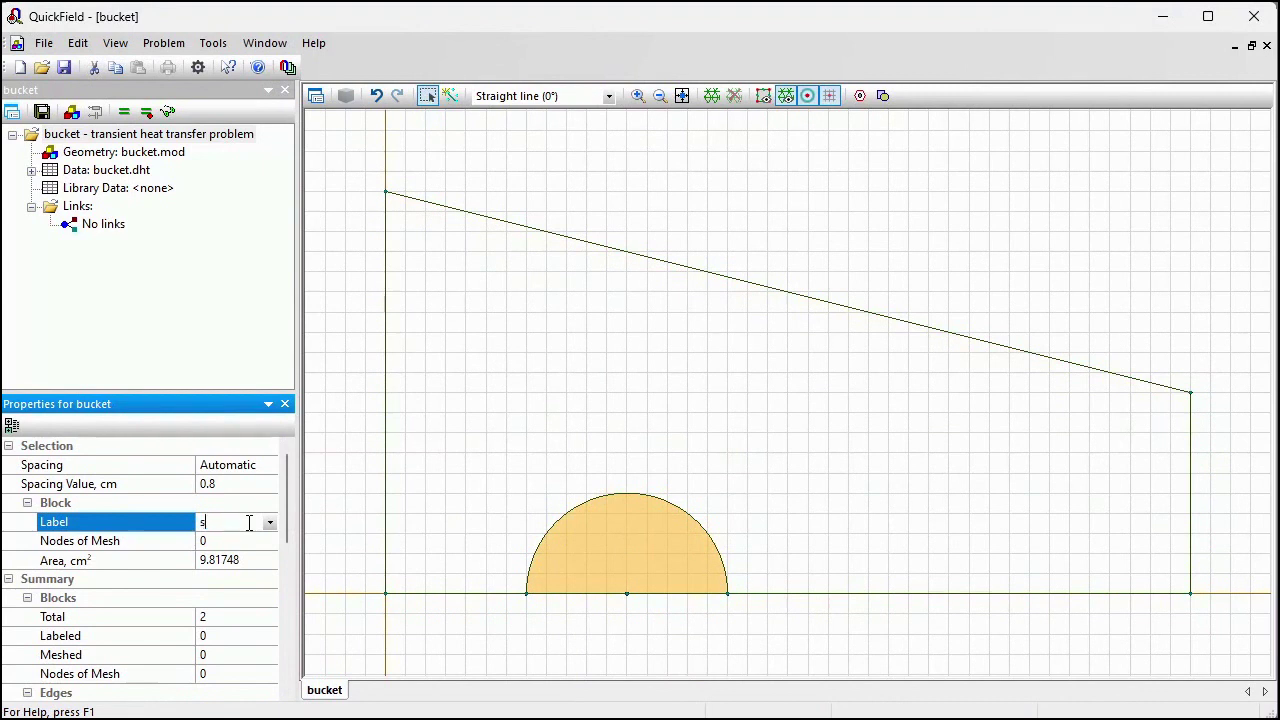
pyautogui.write('phere')
pyautogui.press('Return')
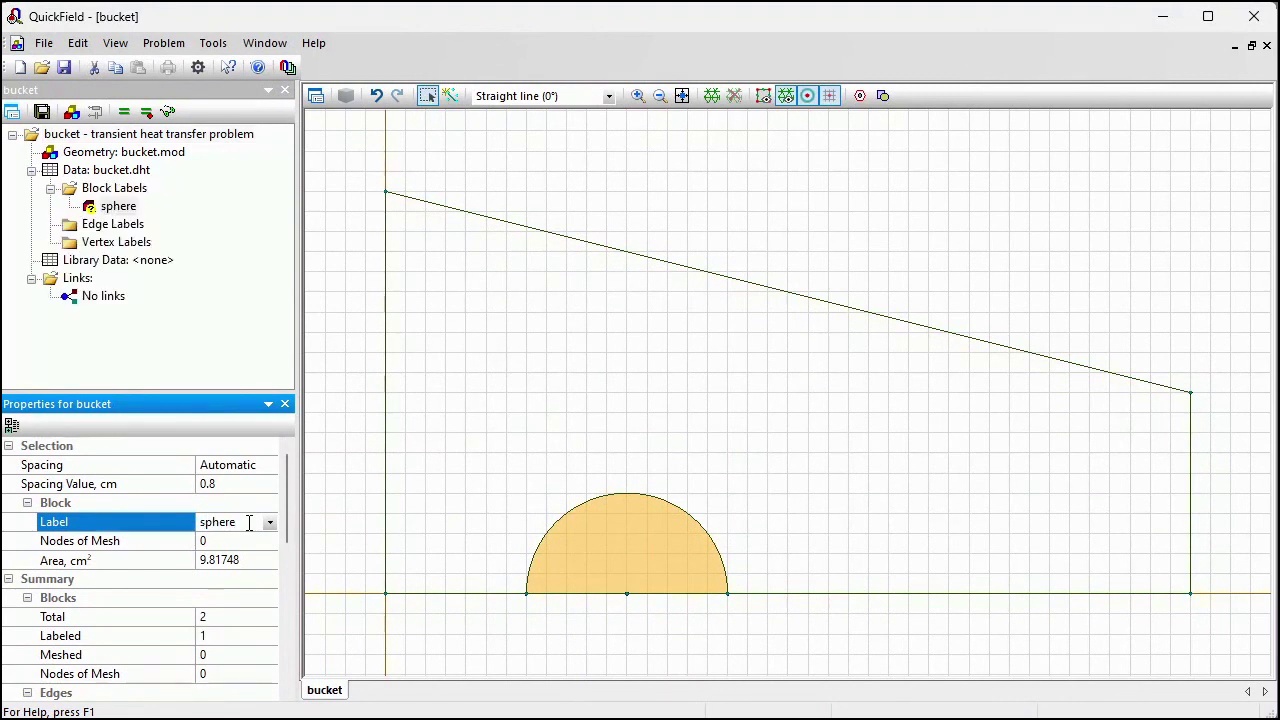
# Label the large block surrounding the semicircle as water
pyautogui.click(547, 464)
pyautogui.click(238, 524)
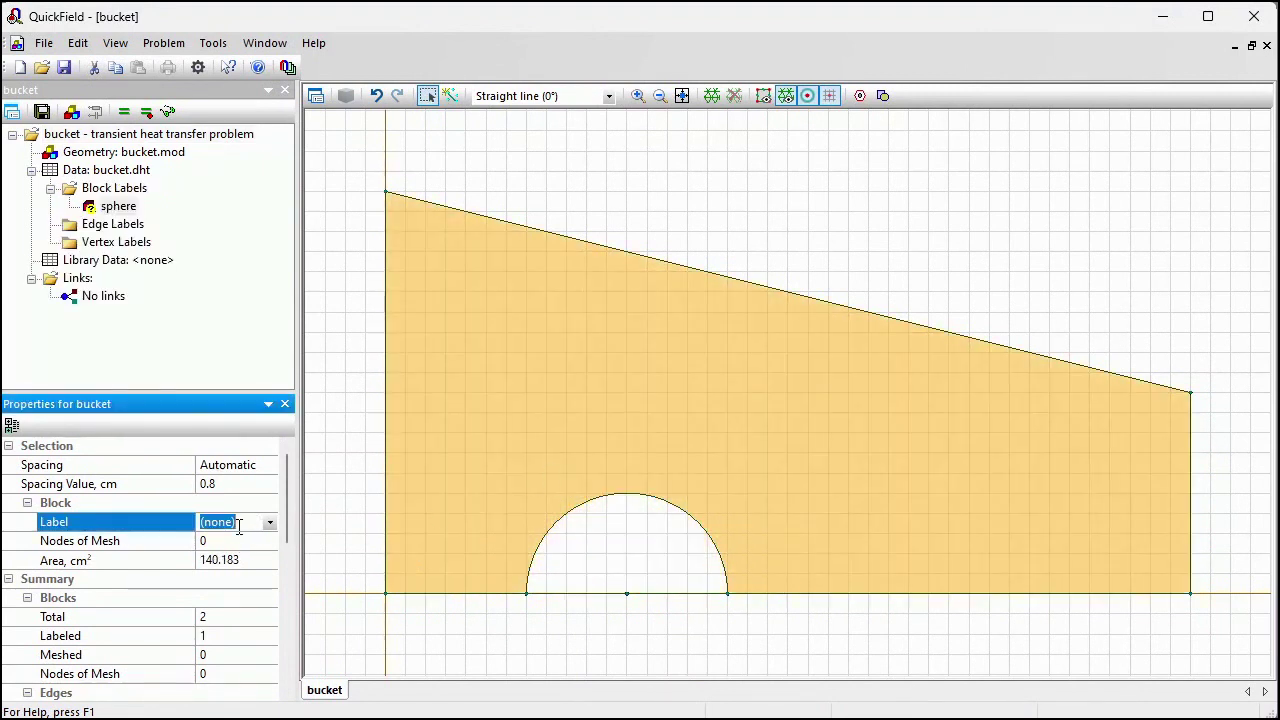
pyautogui.write('water')
pyautogui.press('Return')
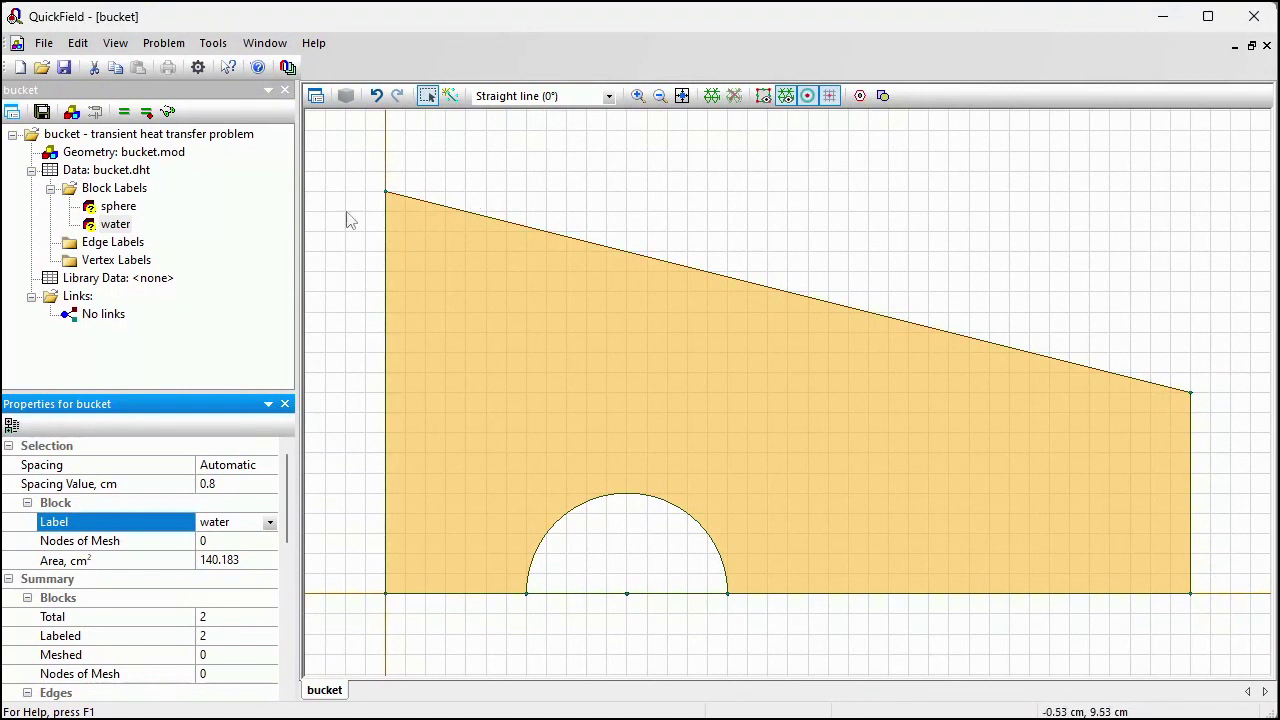
# Define the sphere block label with thermal conductivity 40 W/K·m, density 7800 kg/m³ and specific heat 460 J/kg·K
pyautogui.click(120, 207)
pyautogui.click(115, 226)
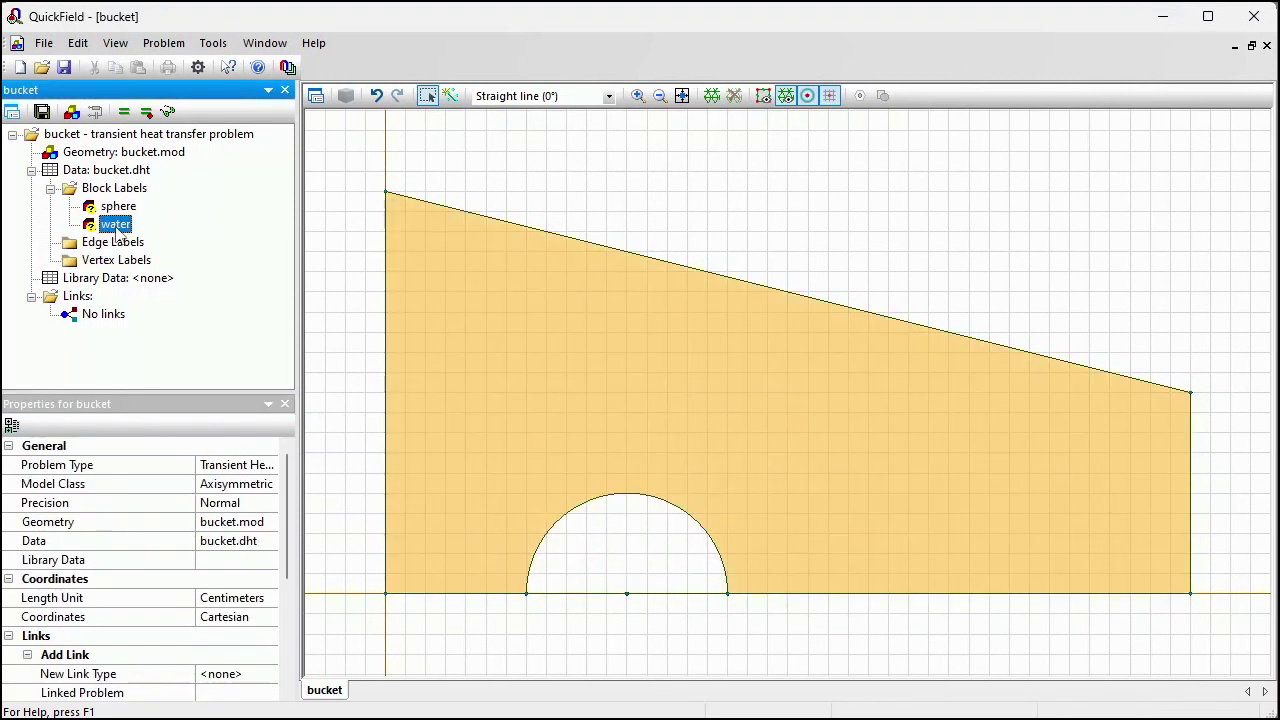
pyautogui.click(115, 212)
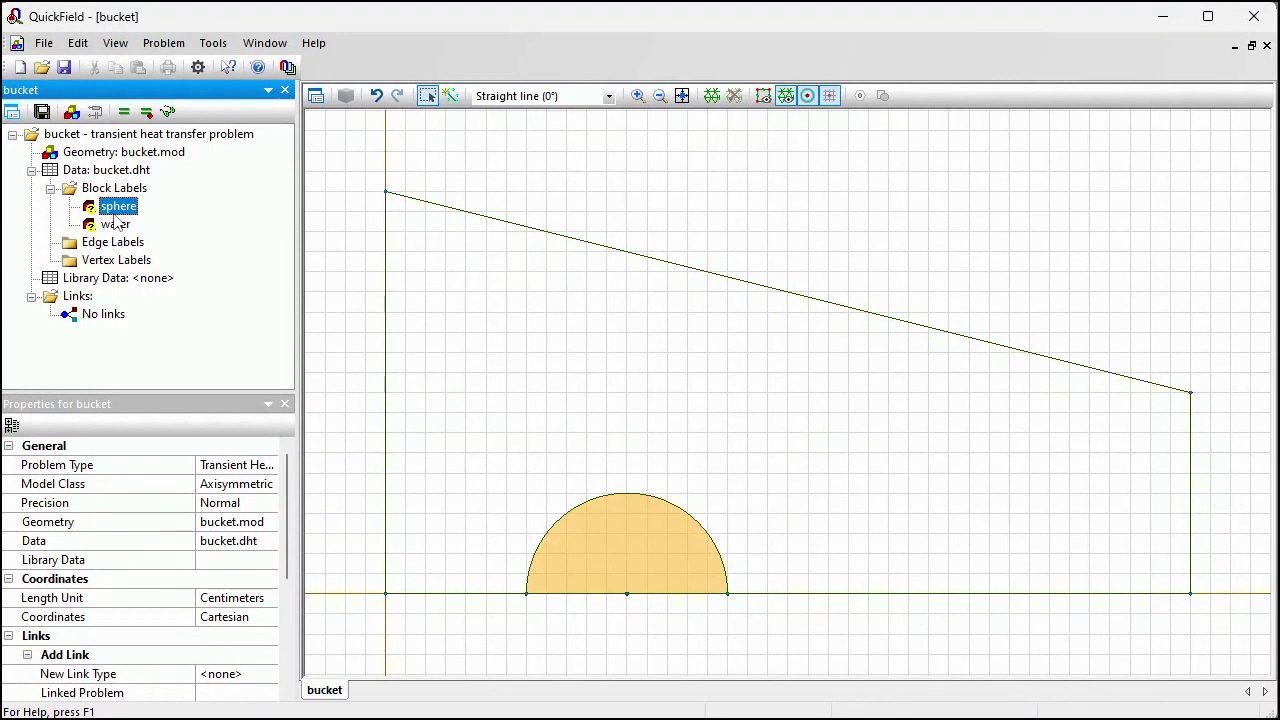
pyautogui.doubleClick(114, 212)
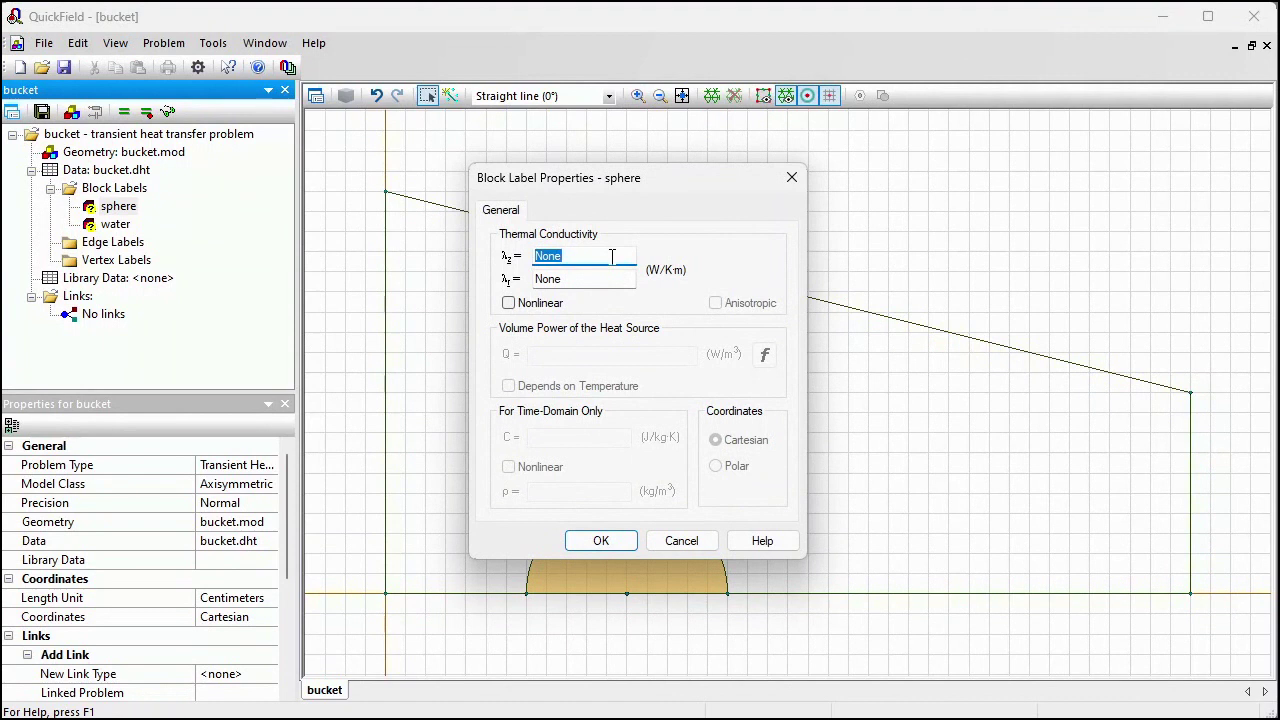
pyautogui.write('40')
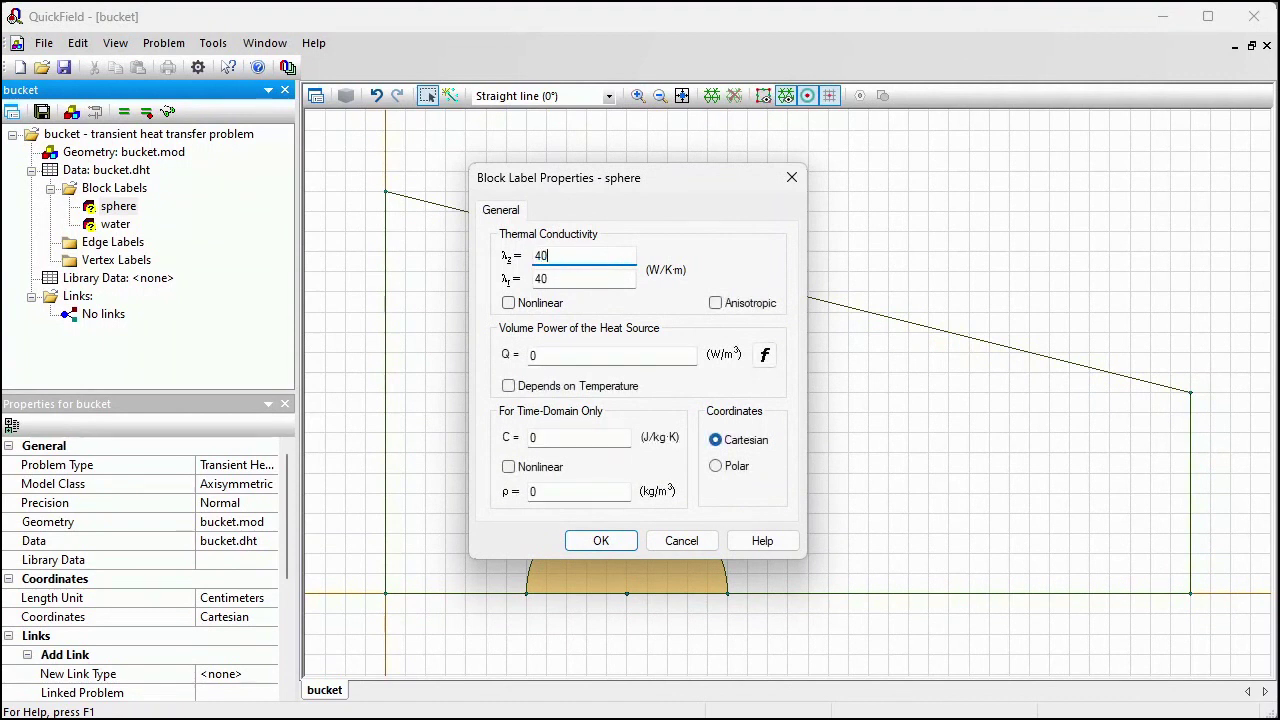
pyautogui.doubleClick(575, 493)
pyautogui.write('7800')
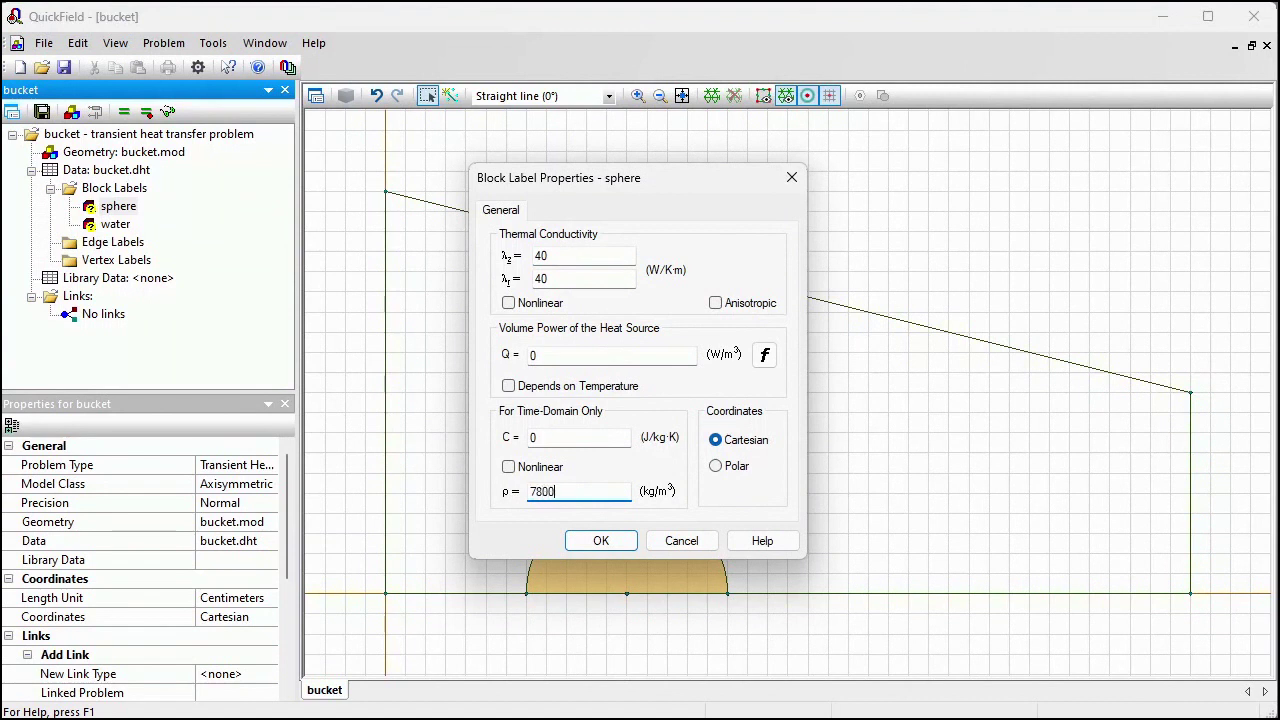
pyautogui.doubleClick(566, 440)
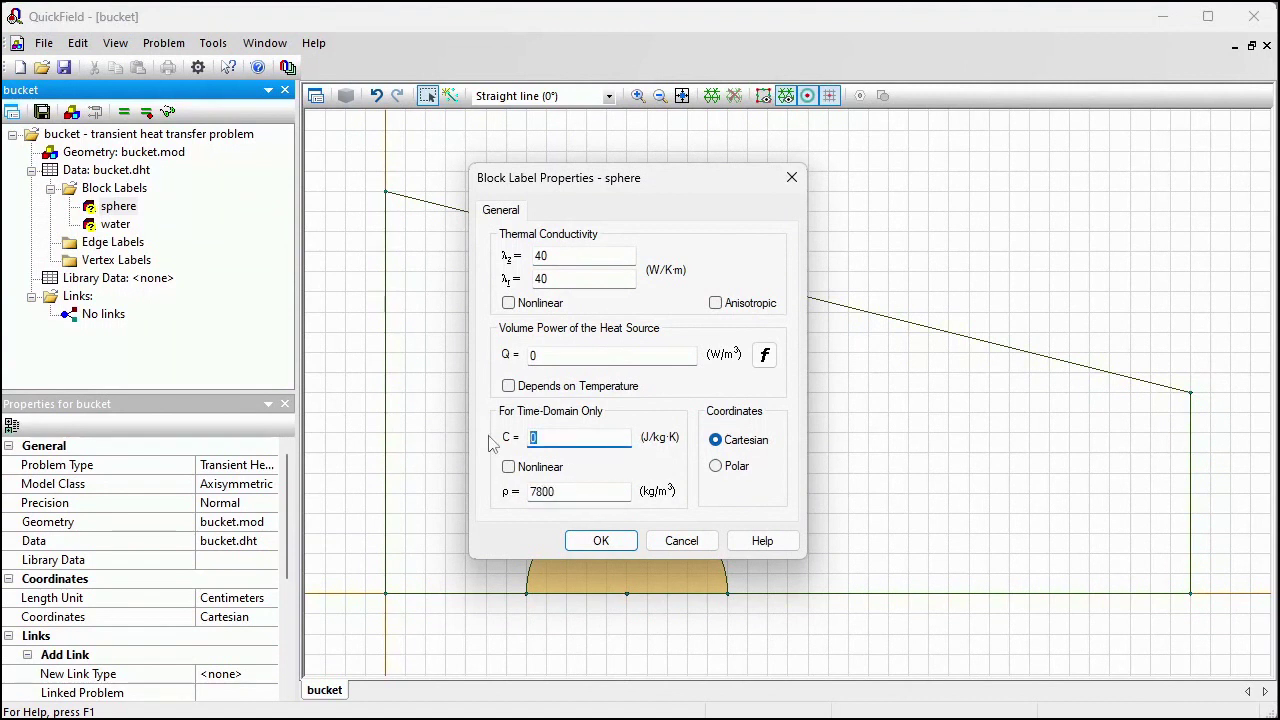
pyautogui.write('460')
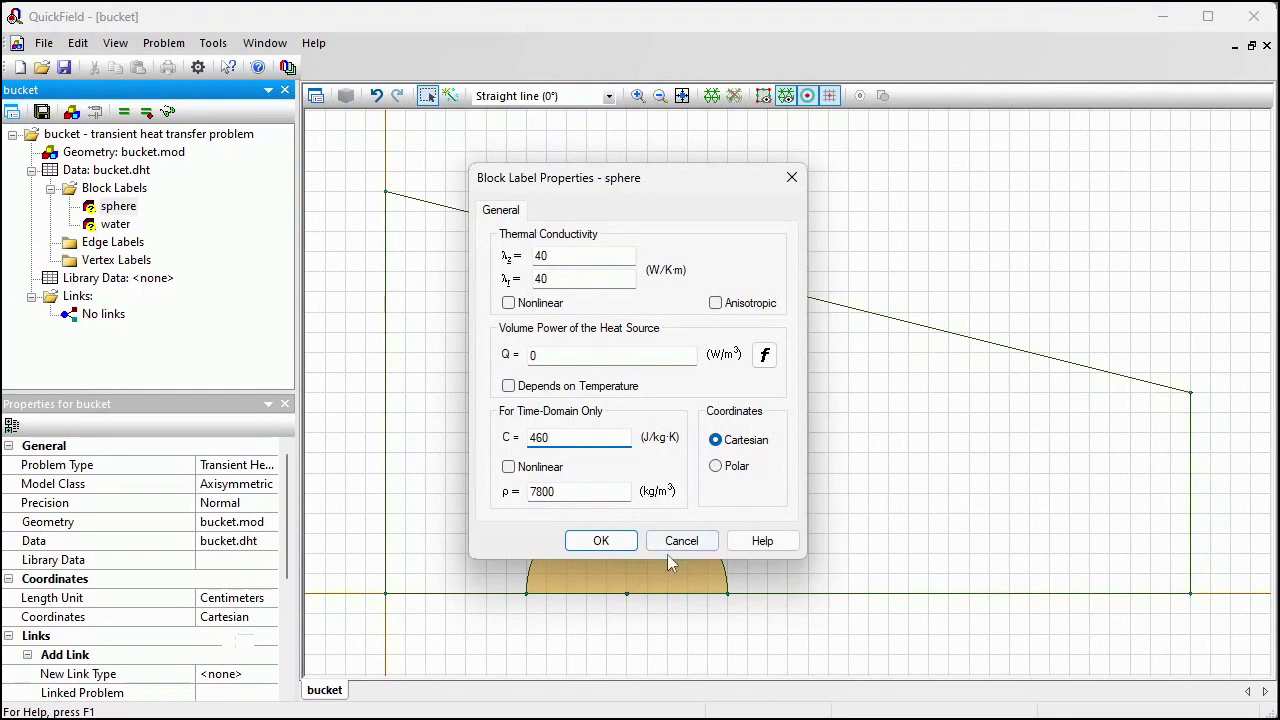
pyautogui.click(598, 541)
# Define the water block label with thermal conductivity 0.6 W/K·m, density 1000 kg/m³ and specific heat 4200 J/kg·K
pyautogui.doubleClick(115, 224)
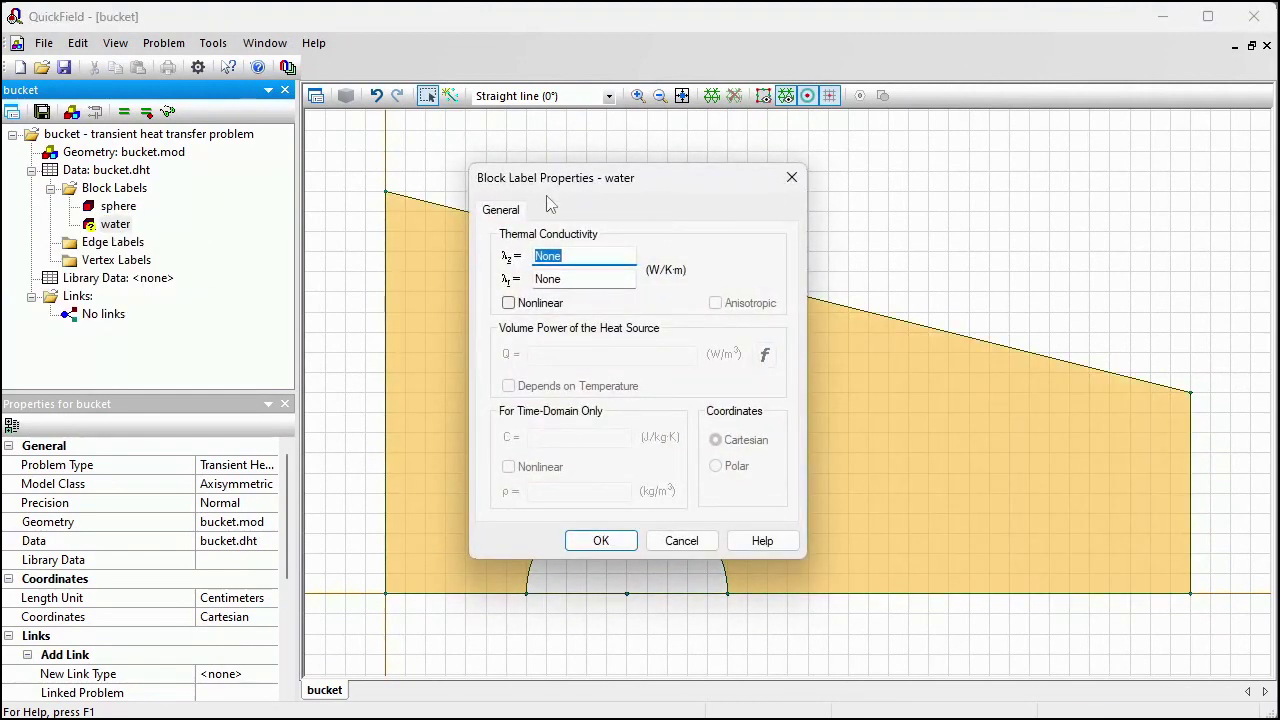
pyautogui.write('0.6')
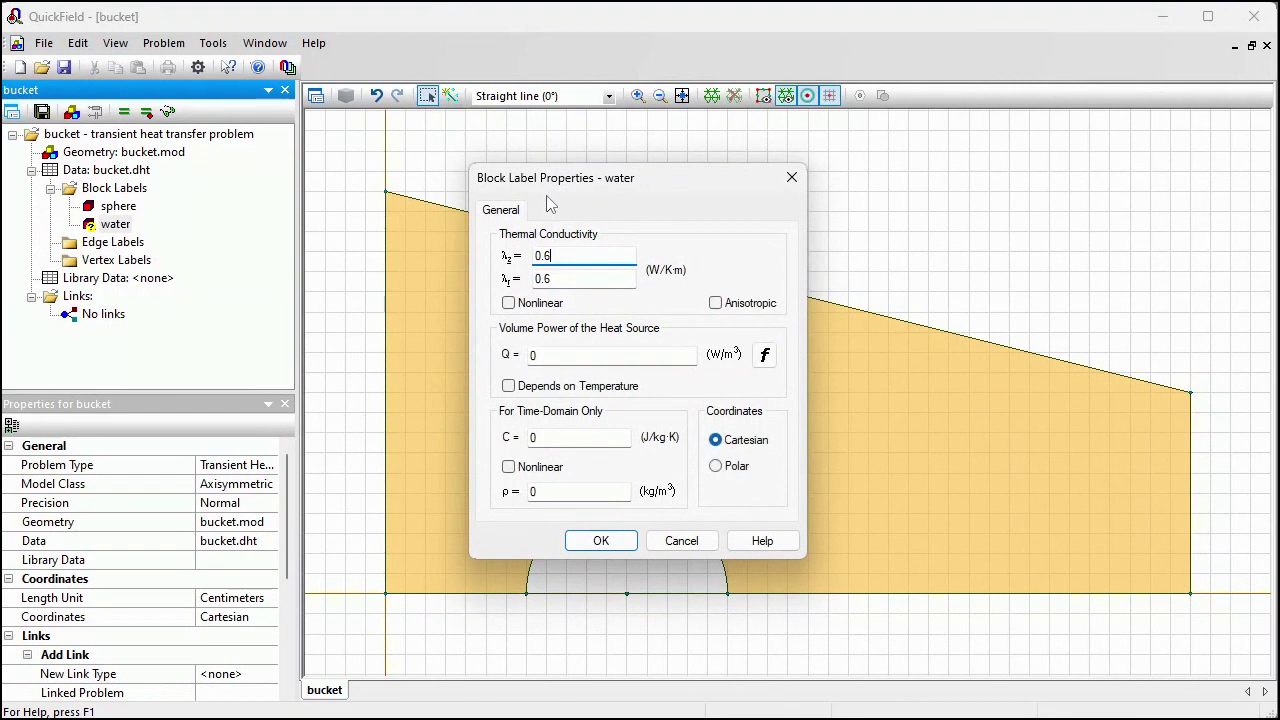
pyautogui.click(540, 491)
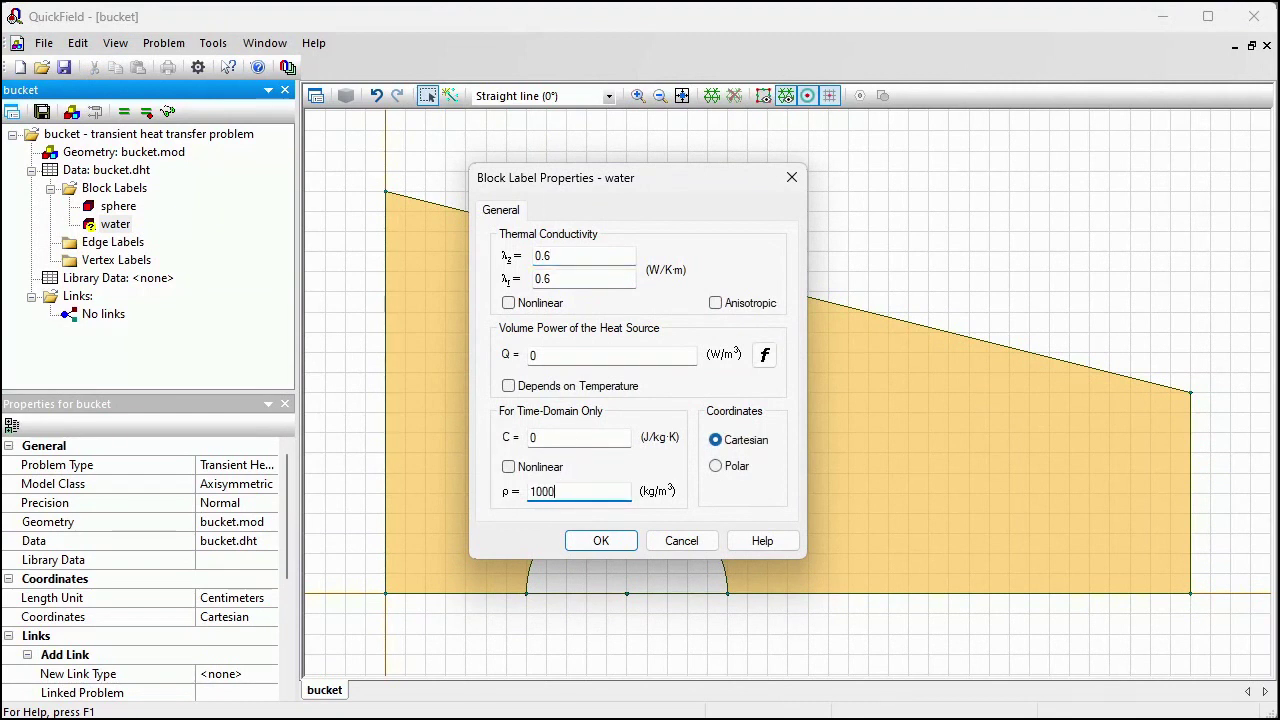
pyautogui.click(537, 436)
pyautogui.doubleClick(537, 436)
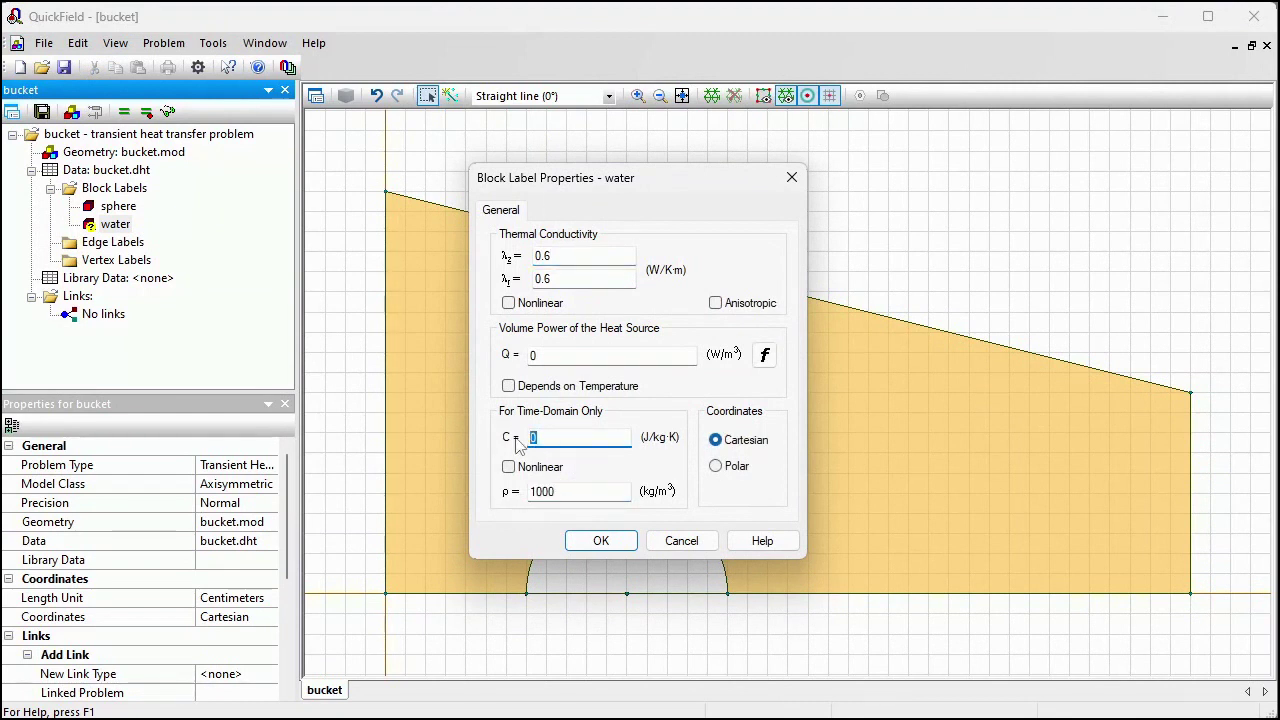
pyautogui.write('4200')
pyautogui.click(601, 540)
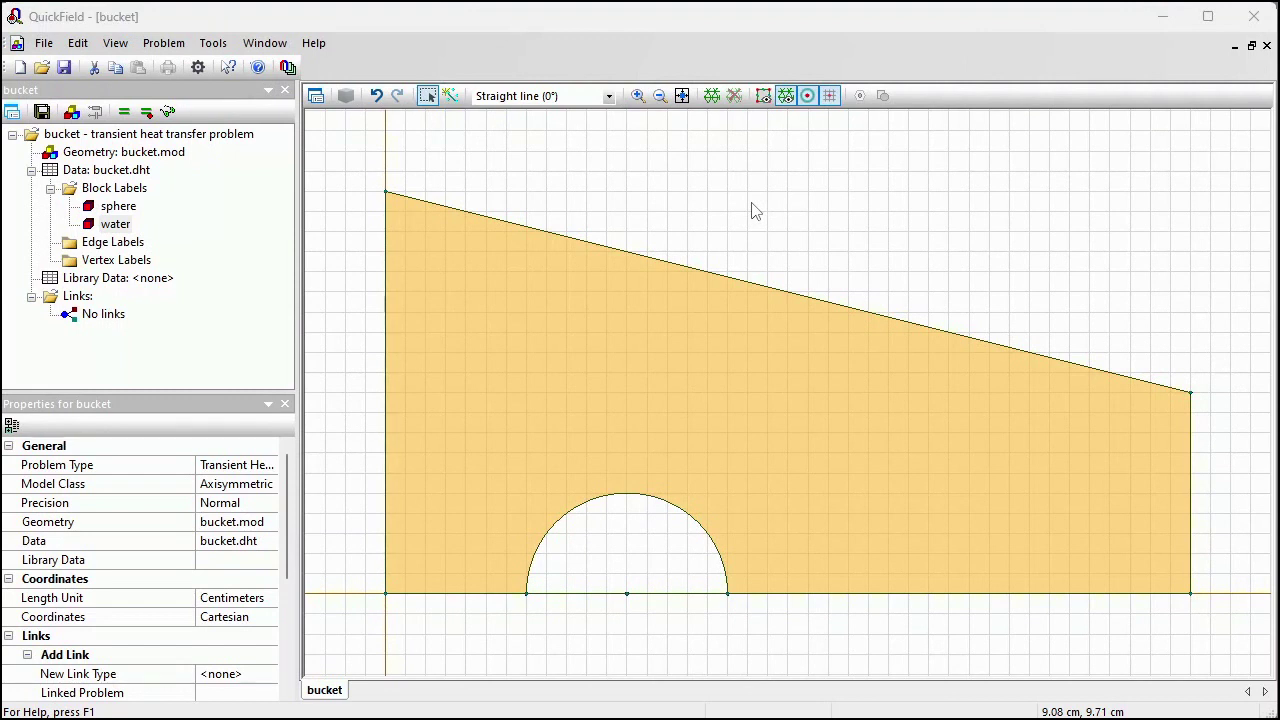
# Label the two axis edges on either side of the sphere as +20
pyautogui.click(455, 595)
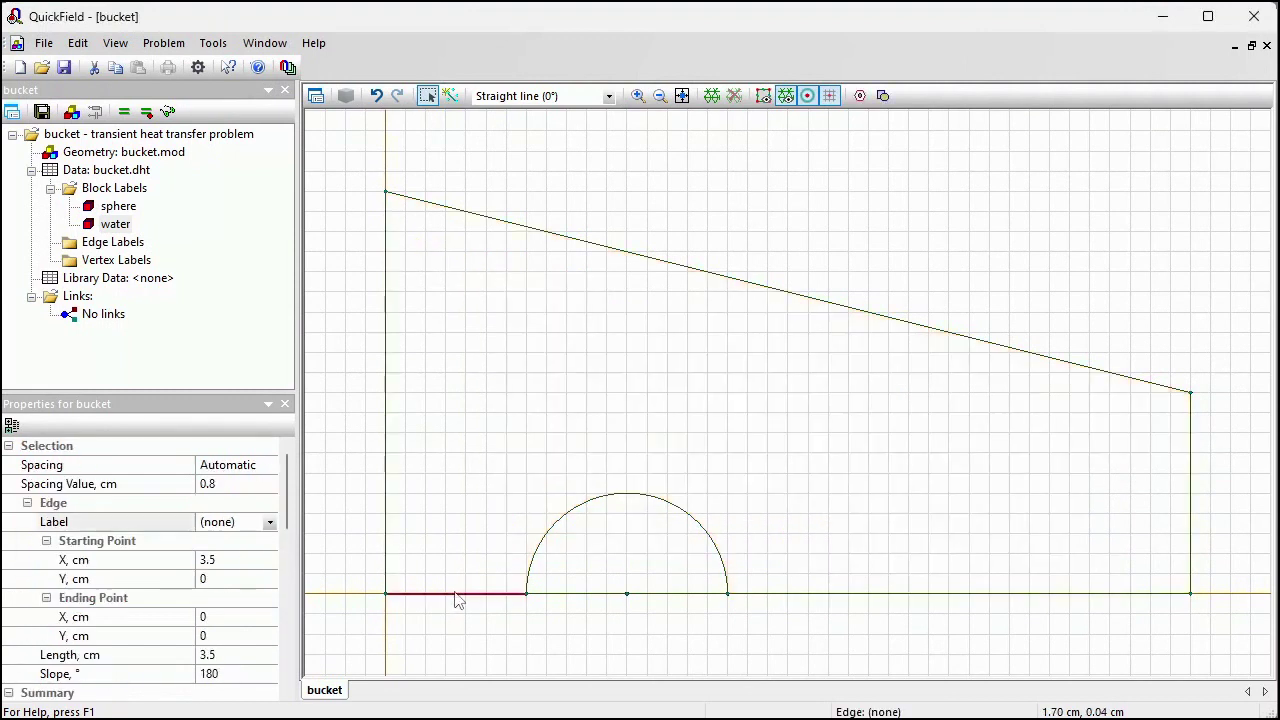
pyautogui.keyDown('ctrl'); pyautogui.click(846, 596); pyautogui.keyUp('ctrl')
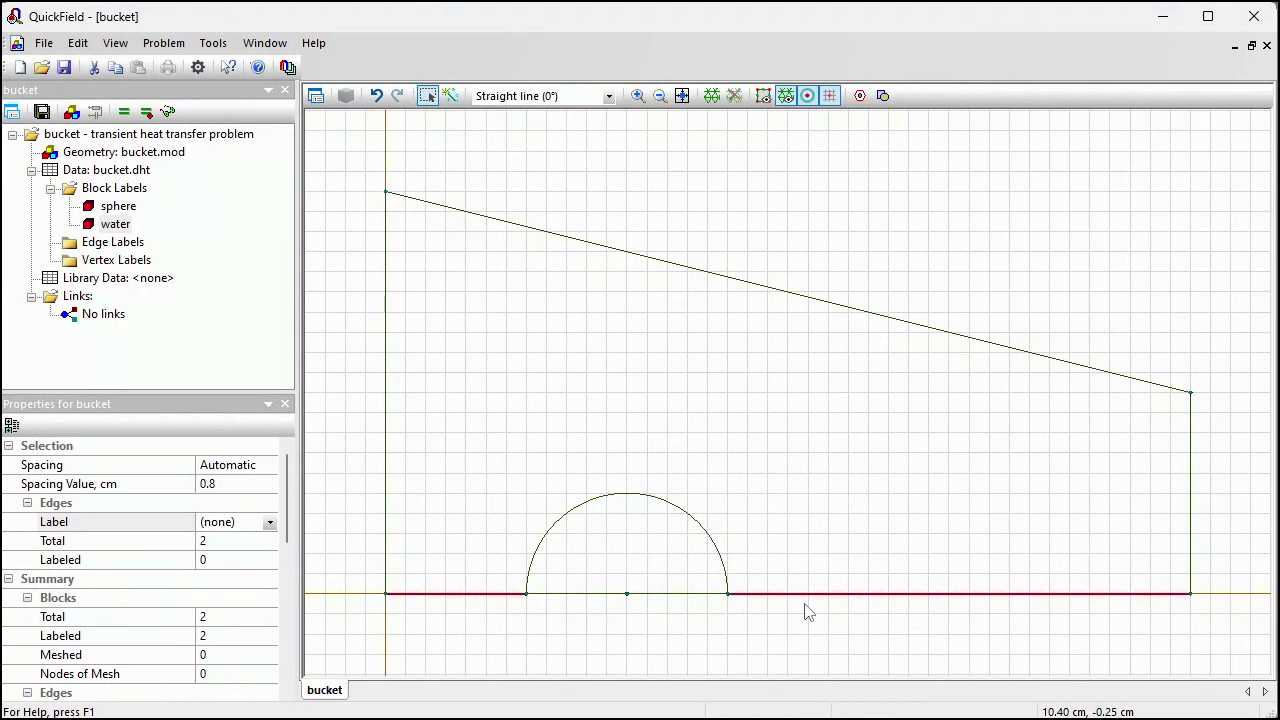
pyautogui.click(254, 522)
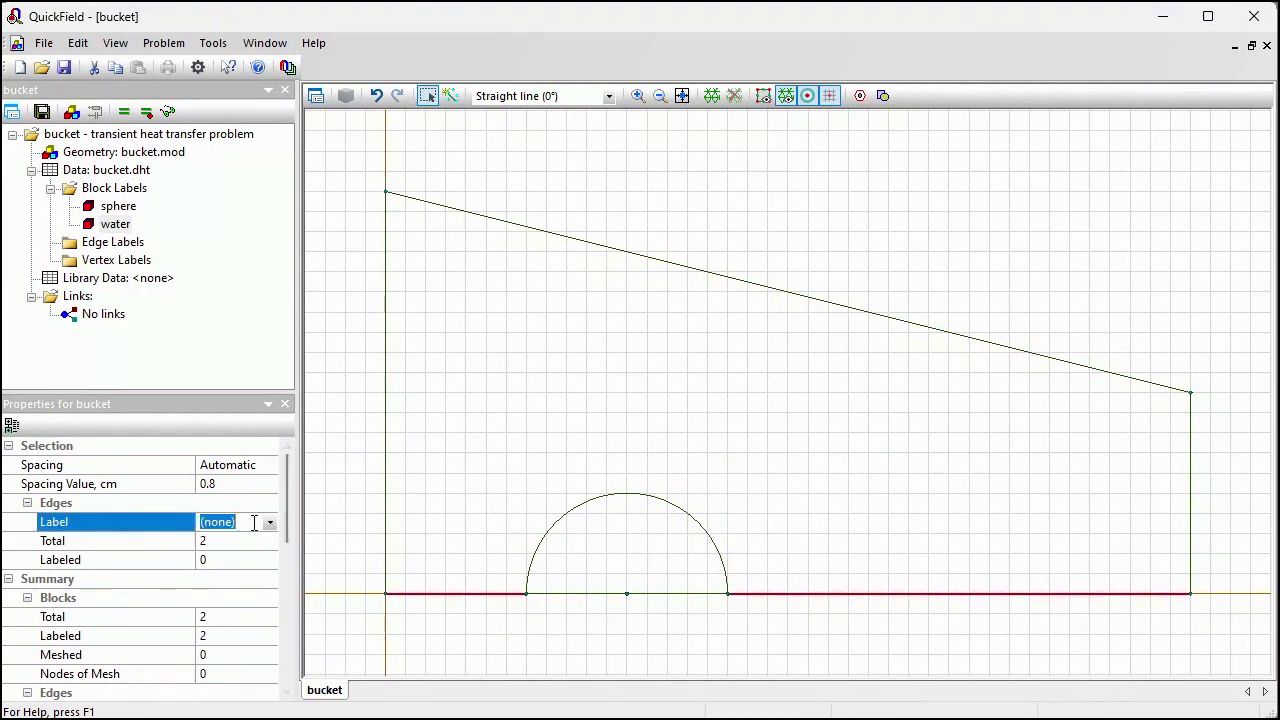
pyautogui.write('+20')
pyautogui.press('Return')
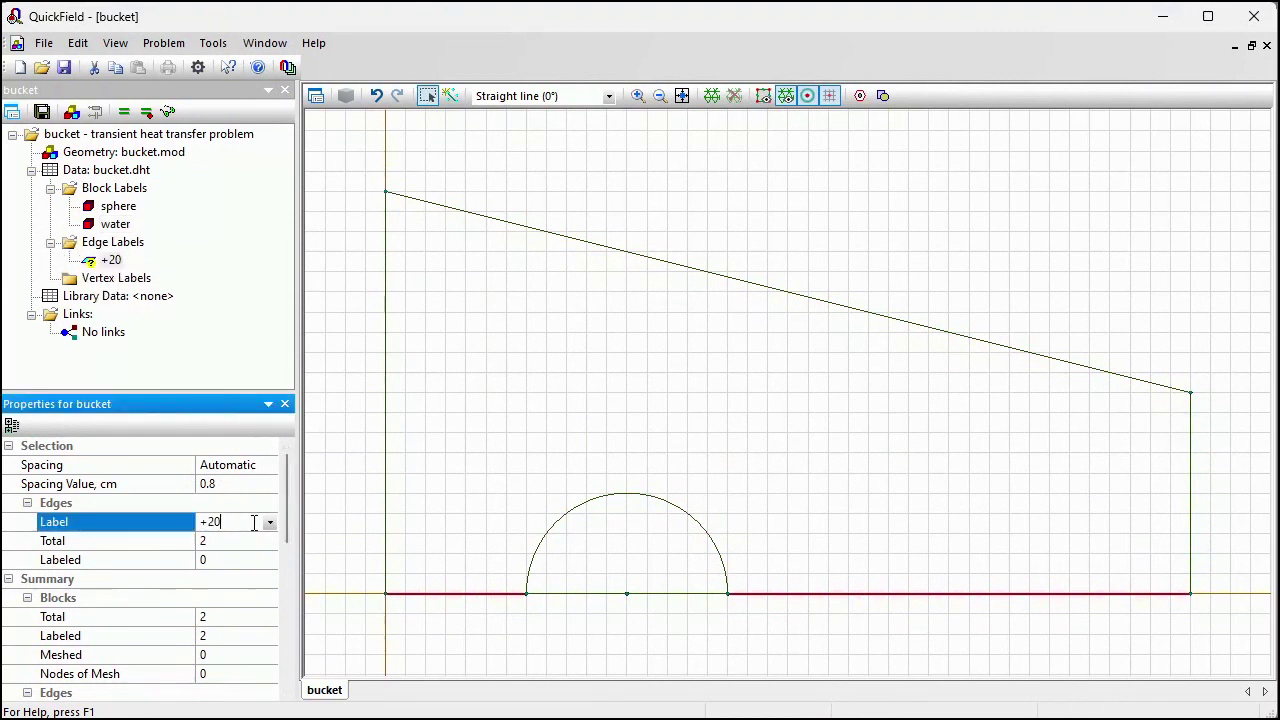
# Label the two axis edges inside the sphere as +85
pyautogui.click(596, 594)
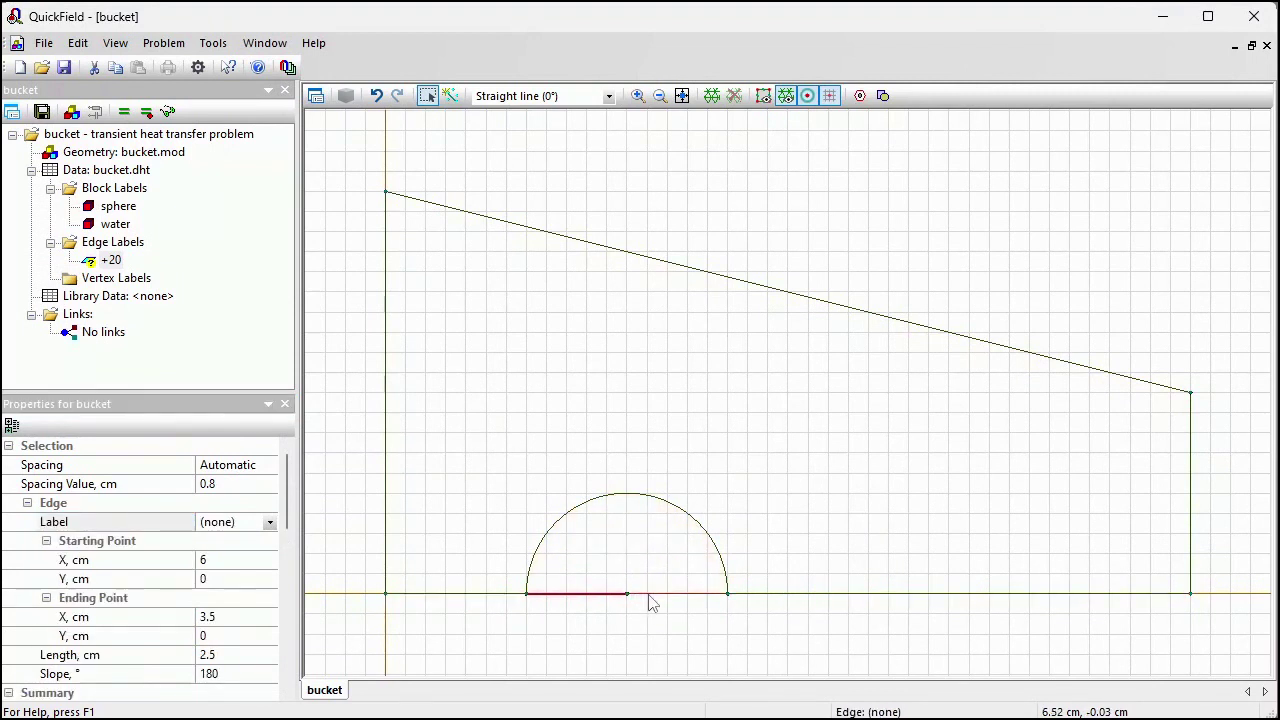
pyautogui.keyDown('ctrl'); pyautogui.click(651, 596); pyautogui.keyUp('ctrl')
pyautogui.click(243, 521)
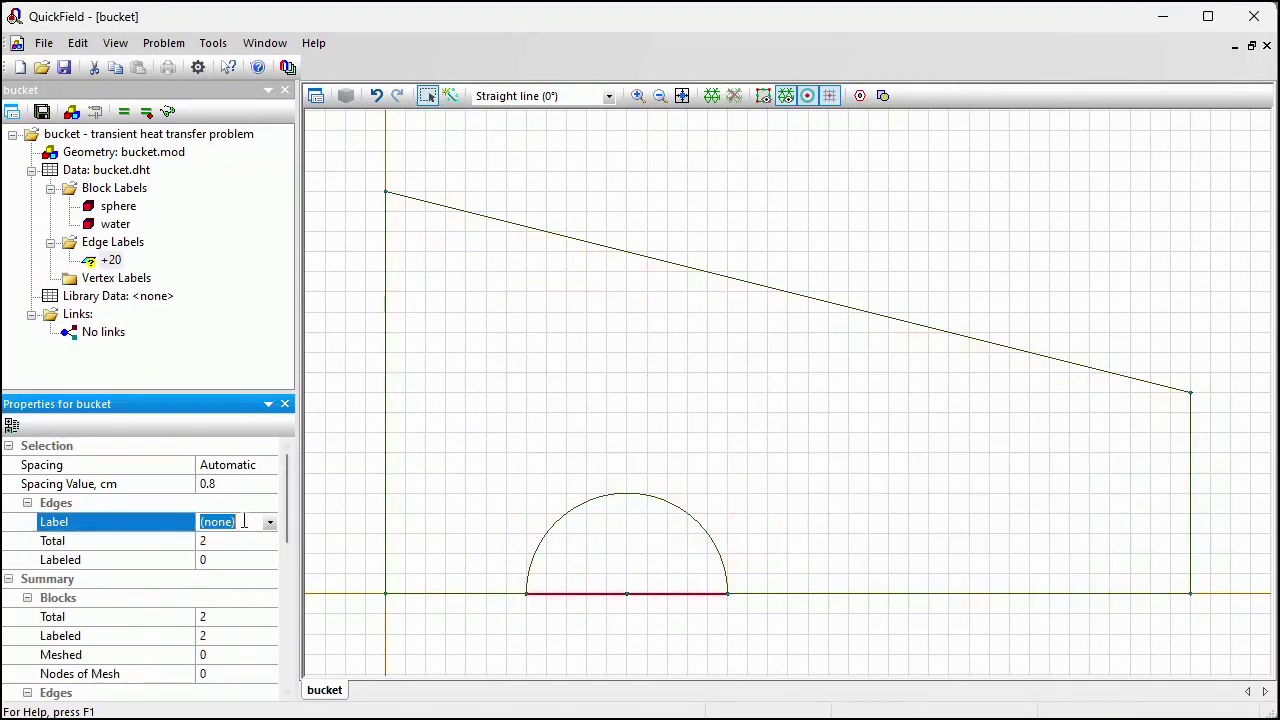
pyautogui.write('+85')
pyautogui.press('Return')
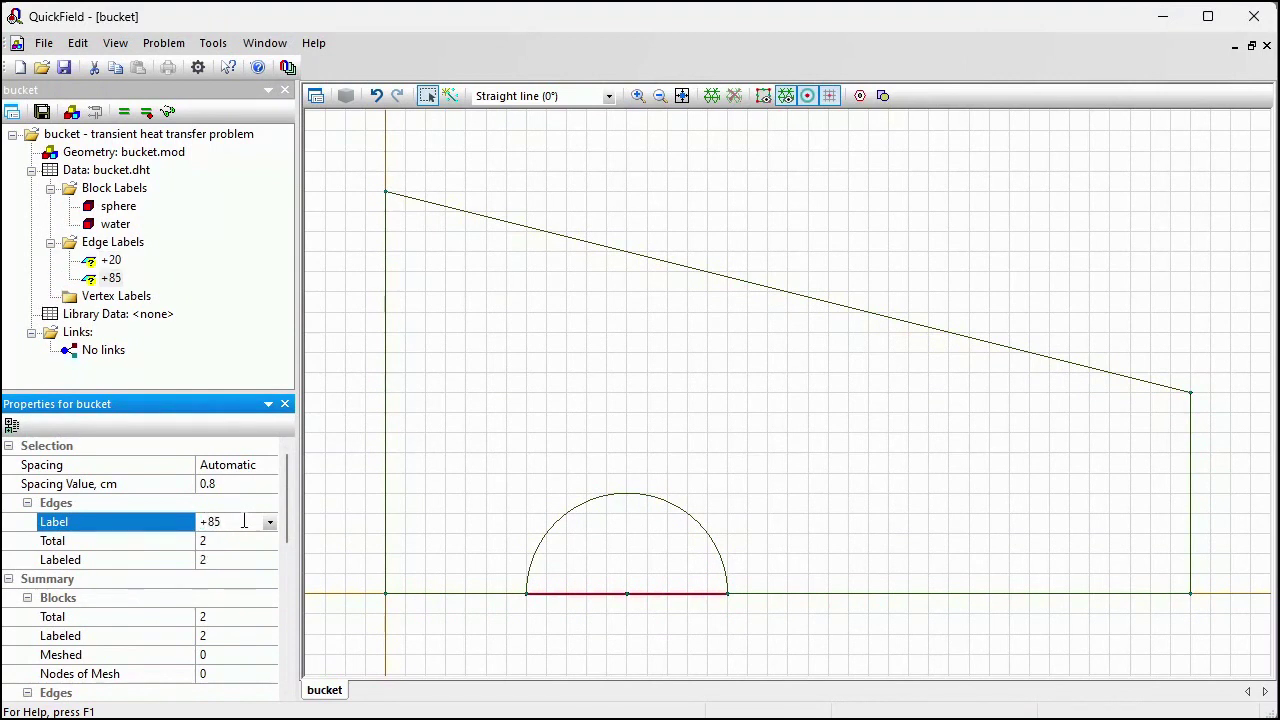
# Assign a fixed temperature of 20 °C to the +20 edge label
pyautogui.click(103, 262)
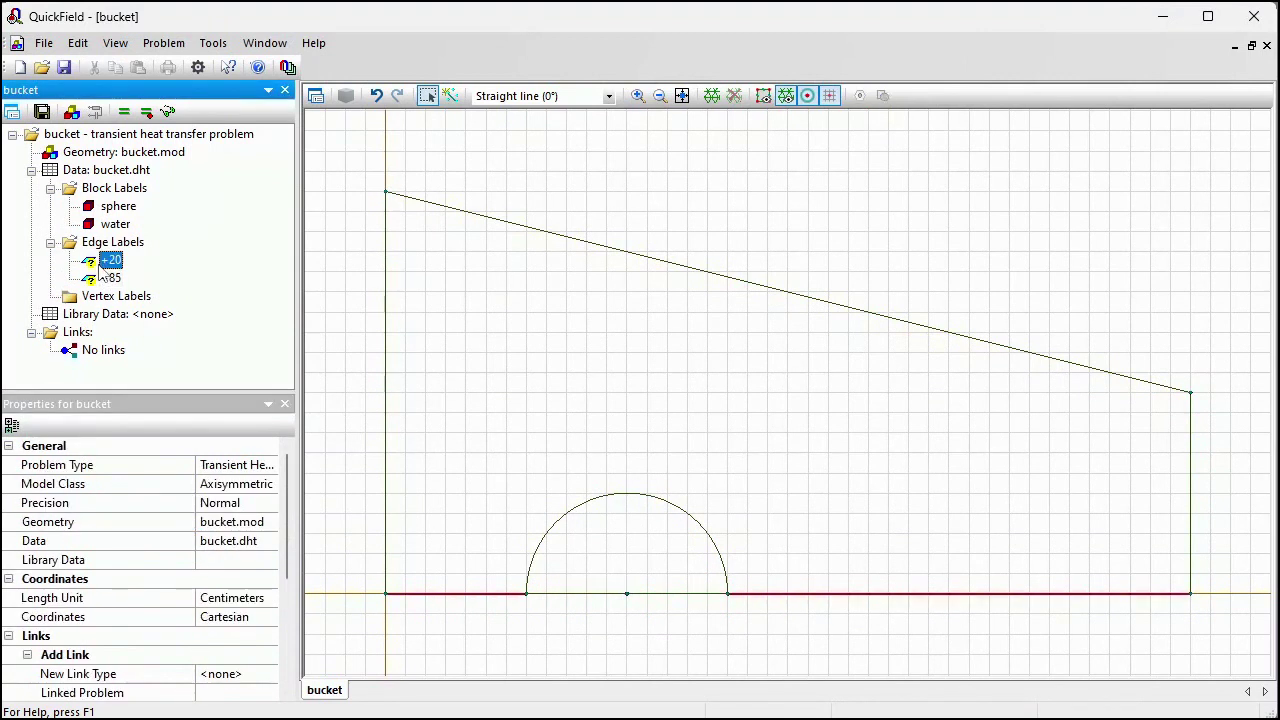
pyautogui.doubleClick(100, 265)
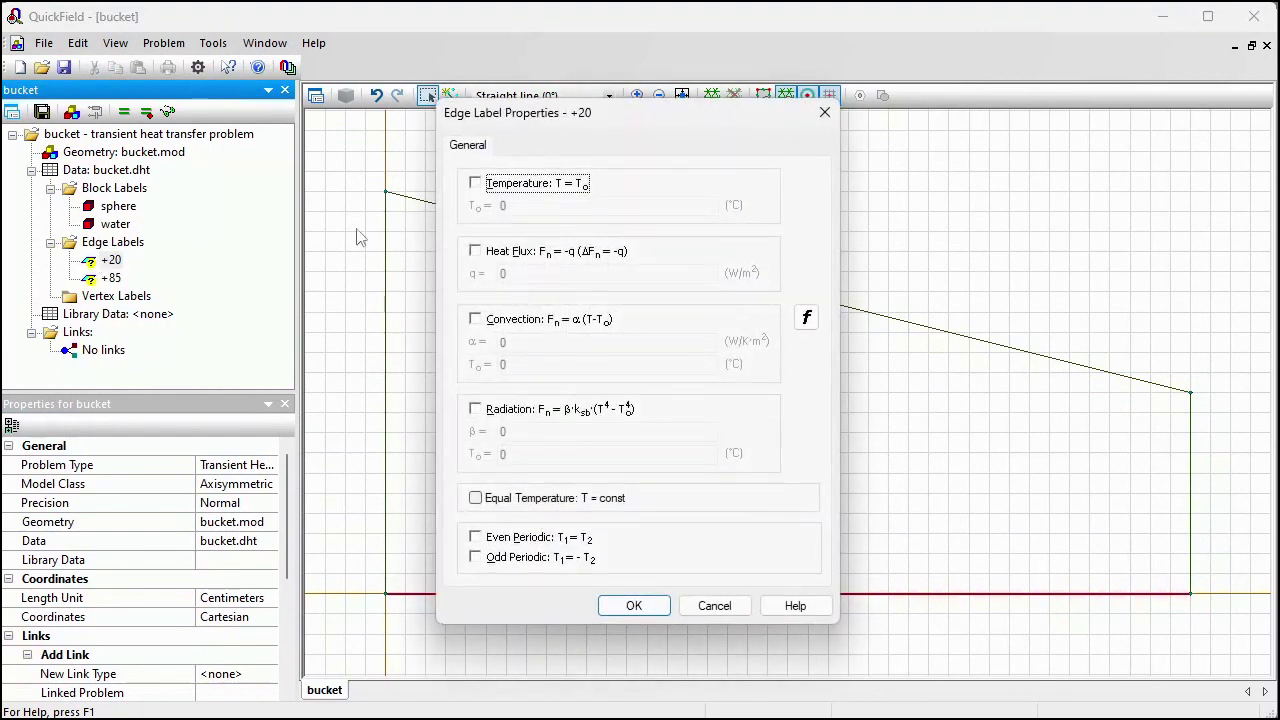
pyautogui.click(475, 183)
pyautogui.write('20')
pyautogui.press('Return')
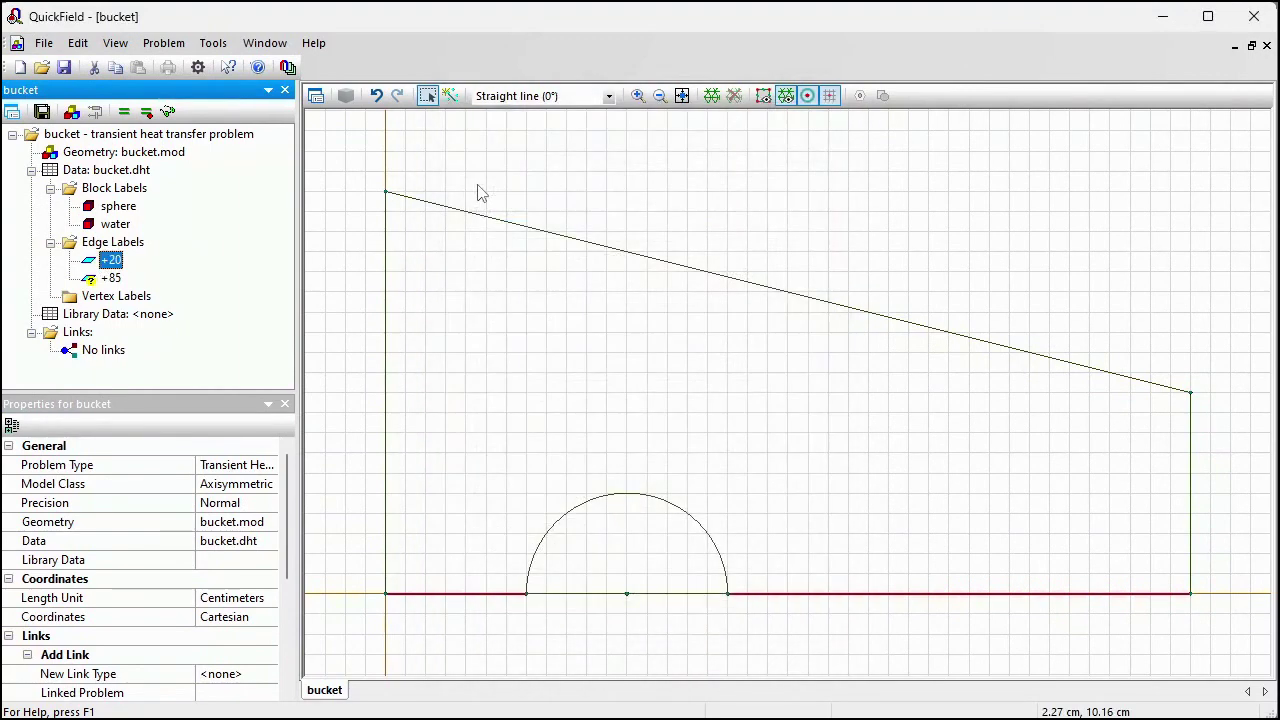
# Assign a fixed temperature of 85 °C to the +85 edge label
pyautogui.press('Return')
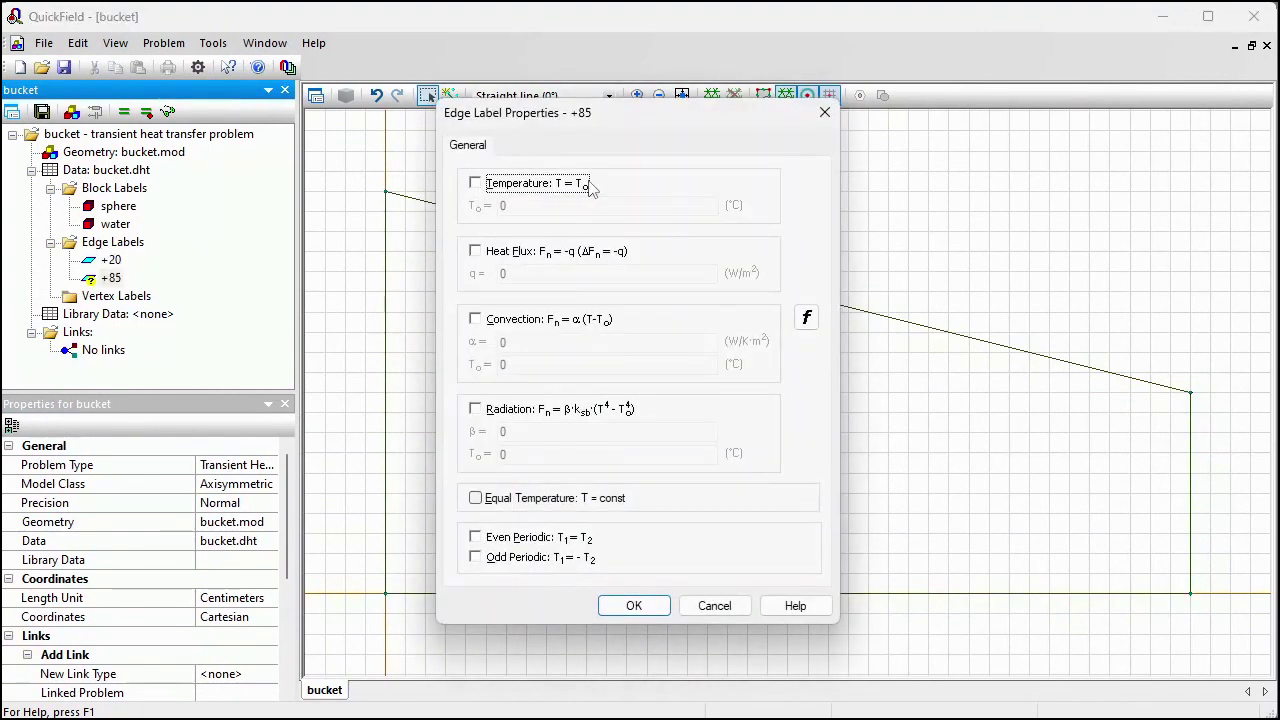
pyautogui.click(478, 186)
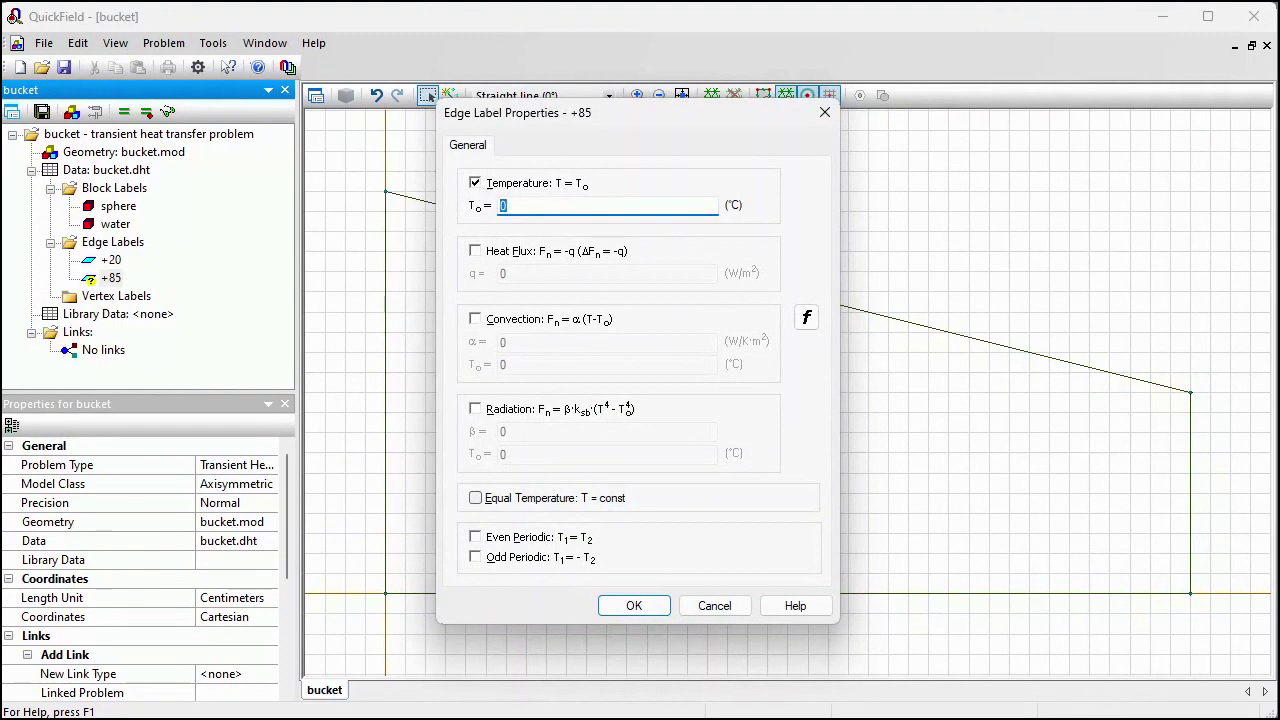
pyautogui.write('+85')
pyautogui.press('Return')
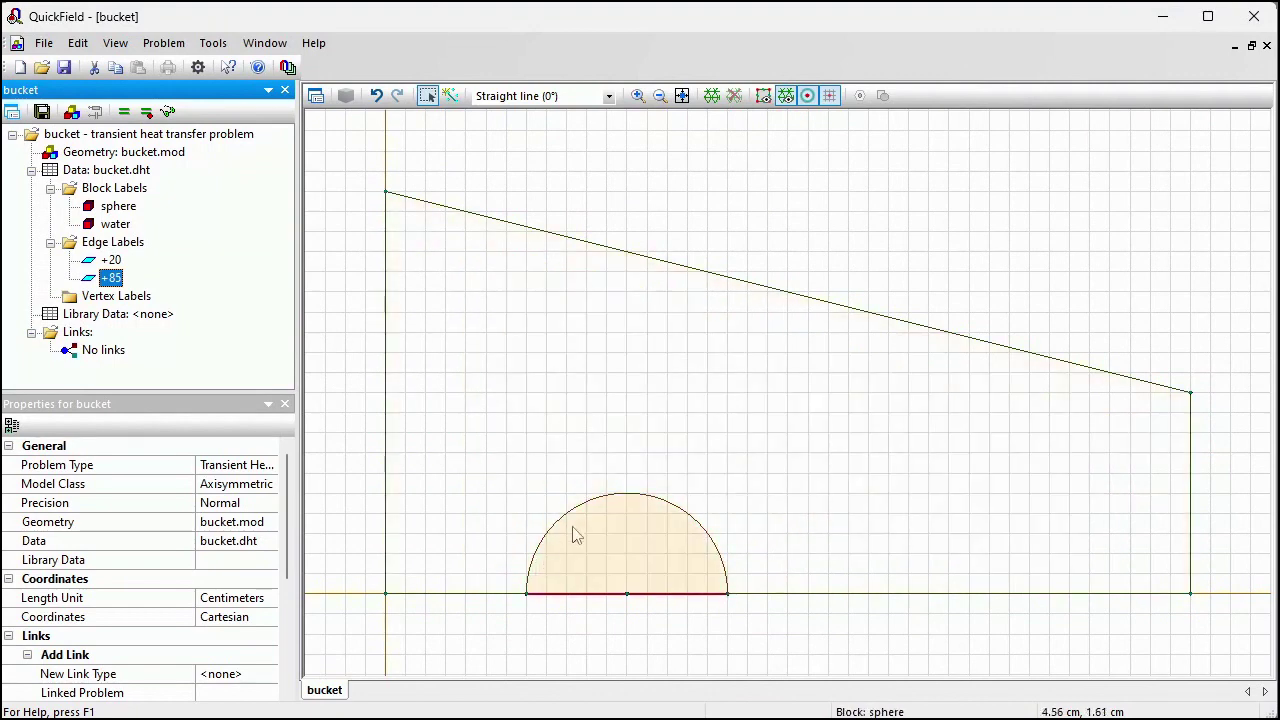
# Insert a circle of diameter 5.1 cm centred on the axis vertex at z = 6 cm
pyautogui.click(630, 600)
pyautogui.click(629, 598)
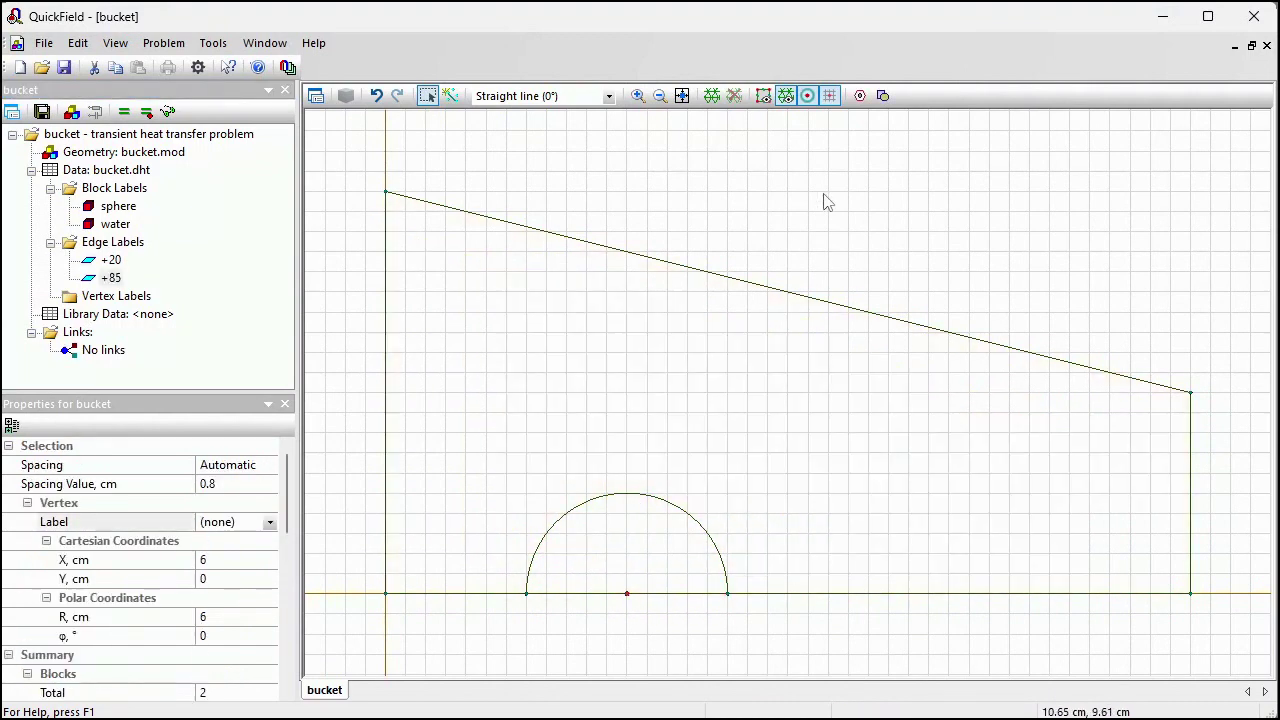
pyautogui.click(882, 96)
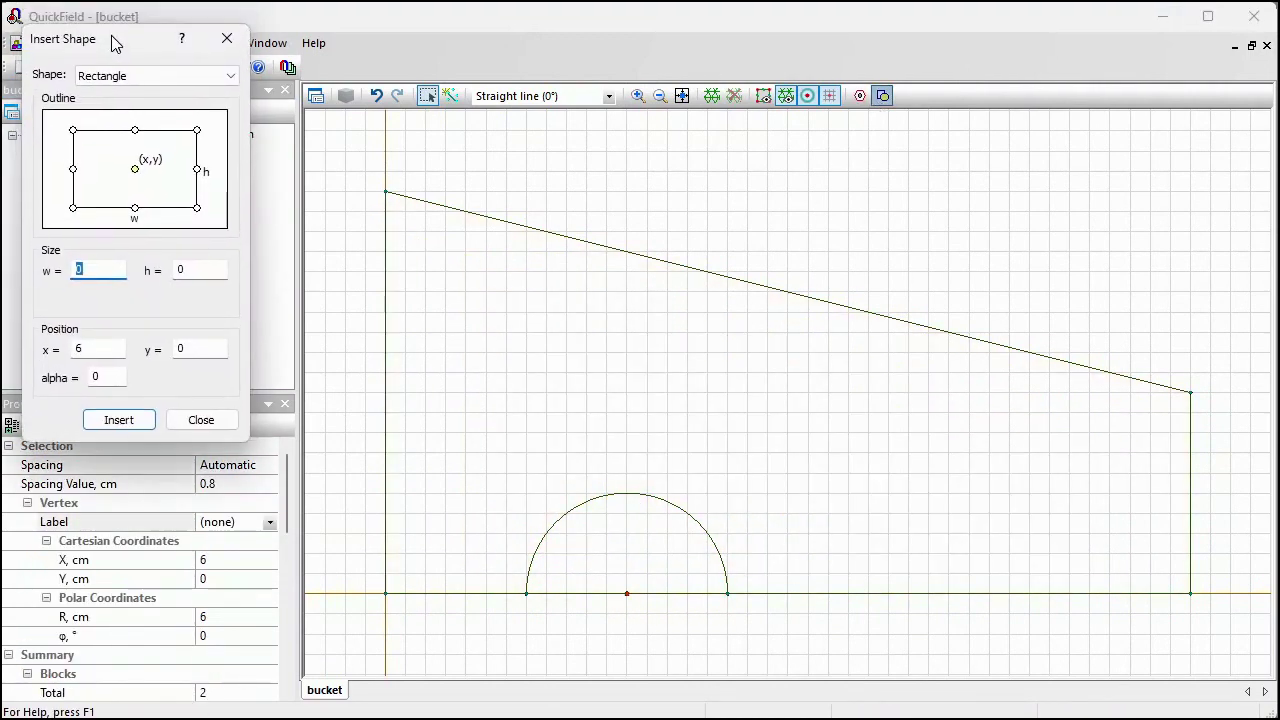
pyautogui.click(172, 79)
pyautogui.click(120, 94)
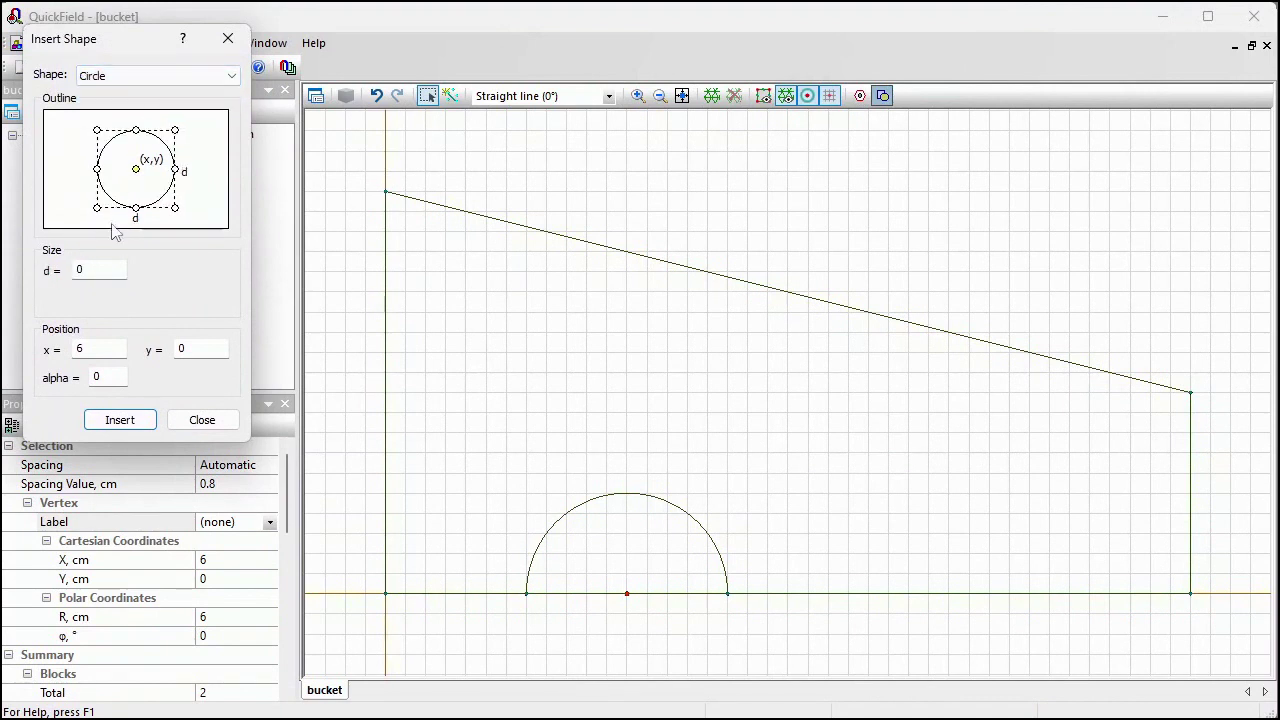
pyautogui.moveTo(106, 269); pyautogui.dragTo(62, 279)
pyautogui.write('5.1')
pyautogui.click(112, 420)
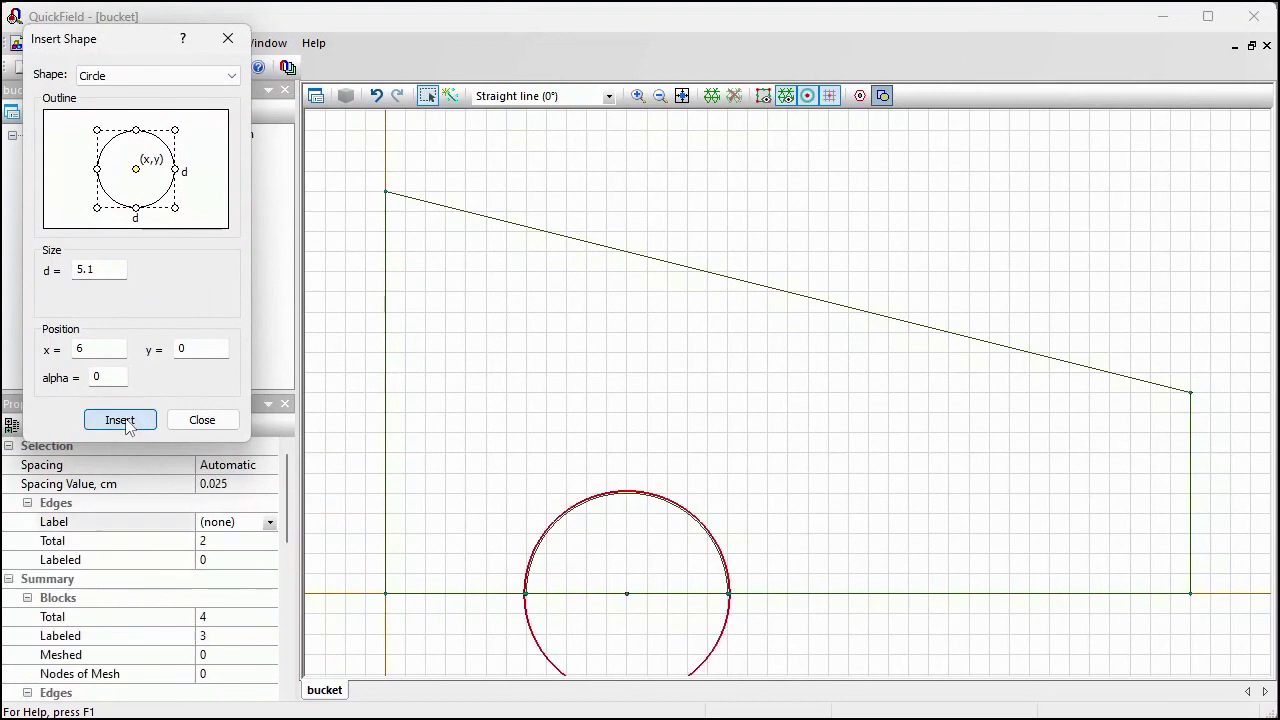
pyautogui.click(202, 420)
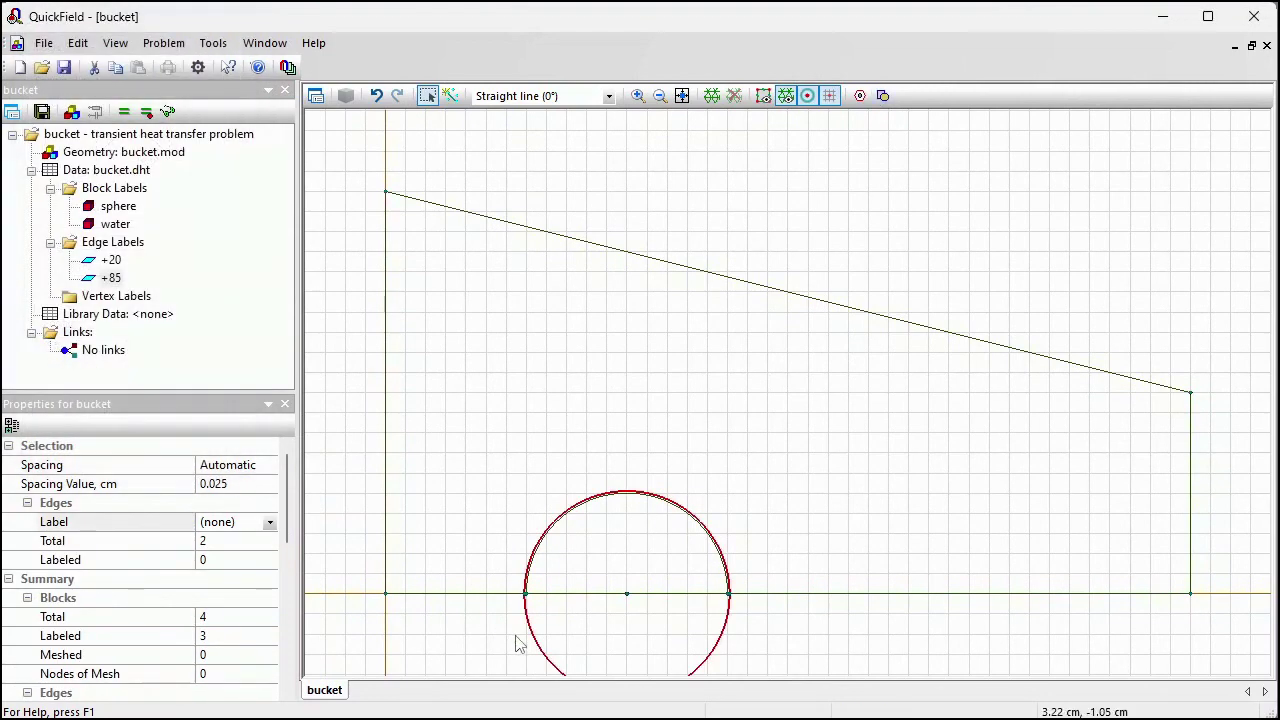
# Delete the lower half of the newly inserted circle below the axis
pyautogui.click(535, 638)
pyautogui.press('Delete')
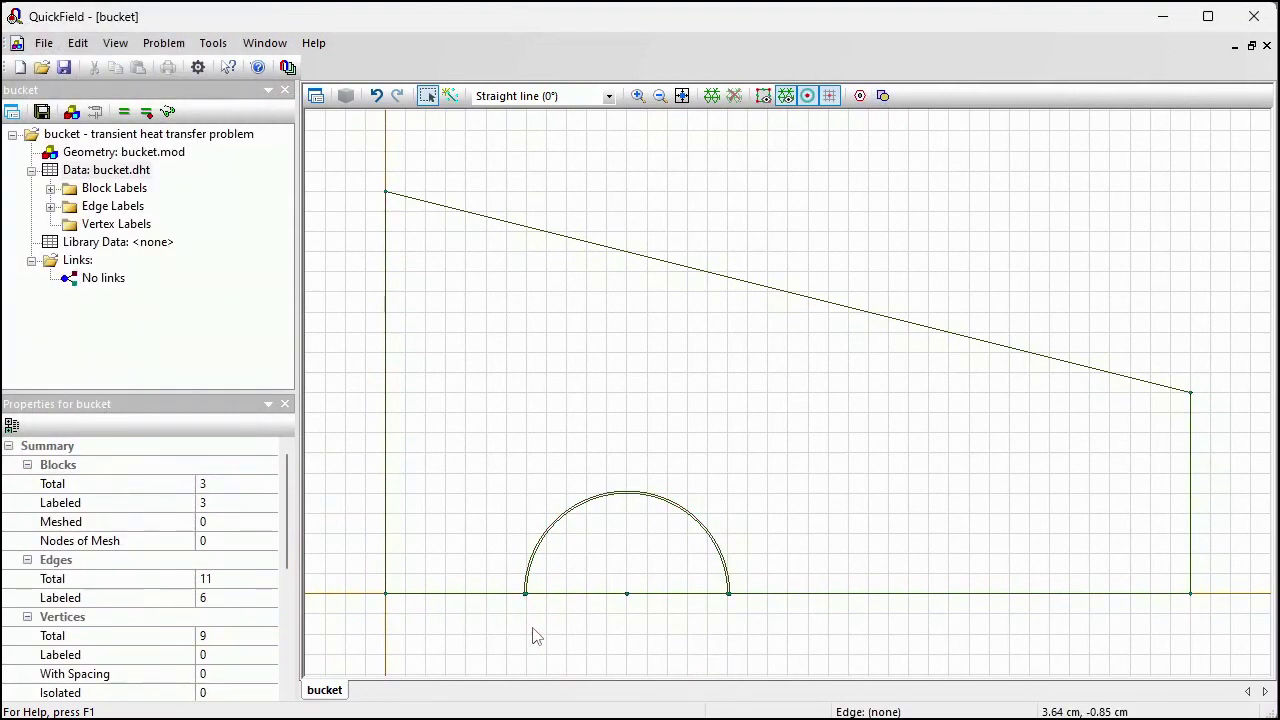
# Label the thin shell block between the two arcs as layer and accept its properties with thermal conductivity set to None
pyautogui.click(637, 95)
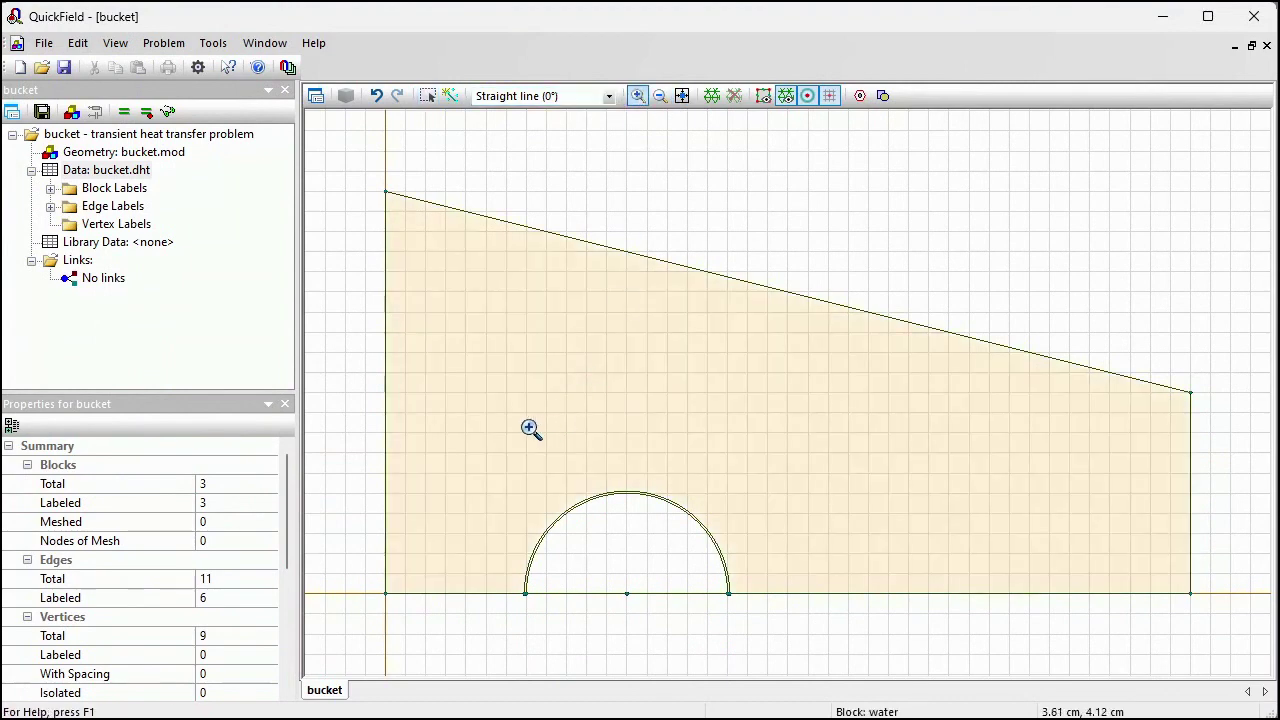
pyautogui.moveTo(501, 469); pyautogui.dragTo(760, 617)
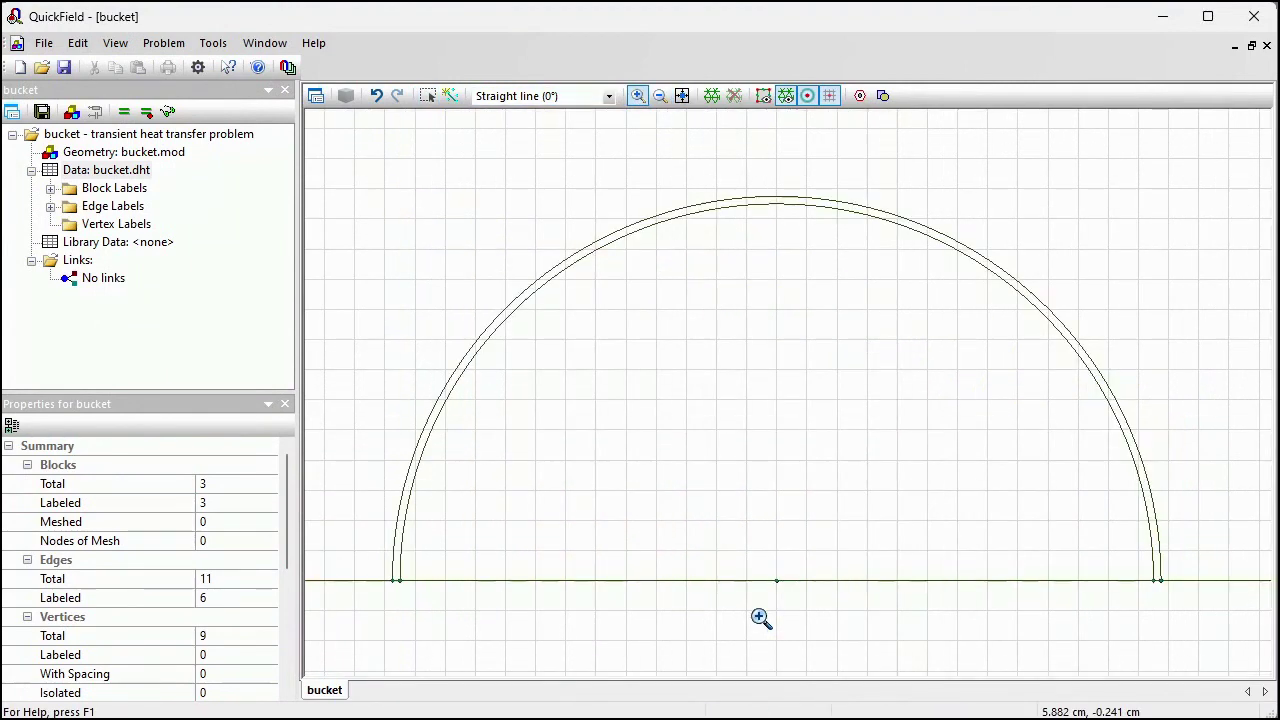
pyautogui.click(428, 95)
pyautogui.click(543, 249)
pyautogui.click(571, 268)
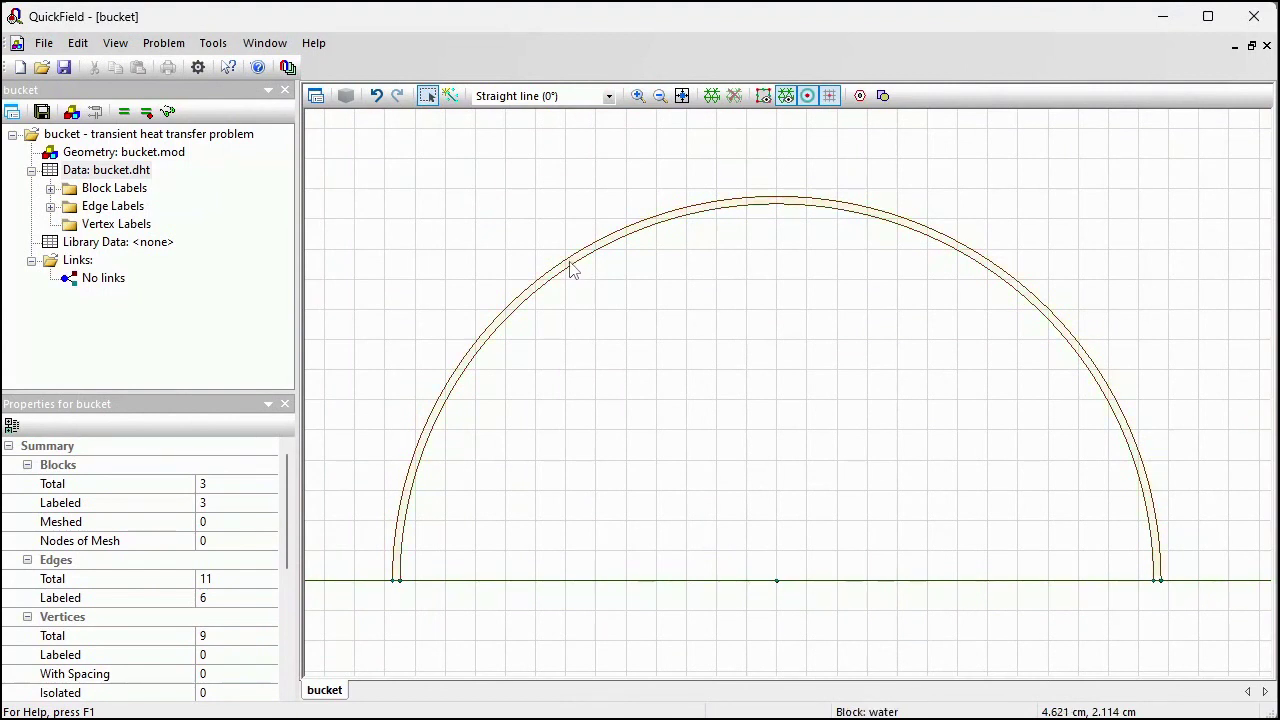
pyautogui.click(571, 267)
pyautogui.click(250, 519)
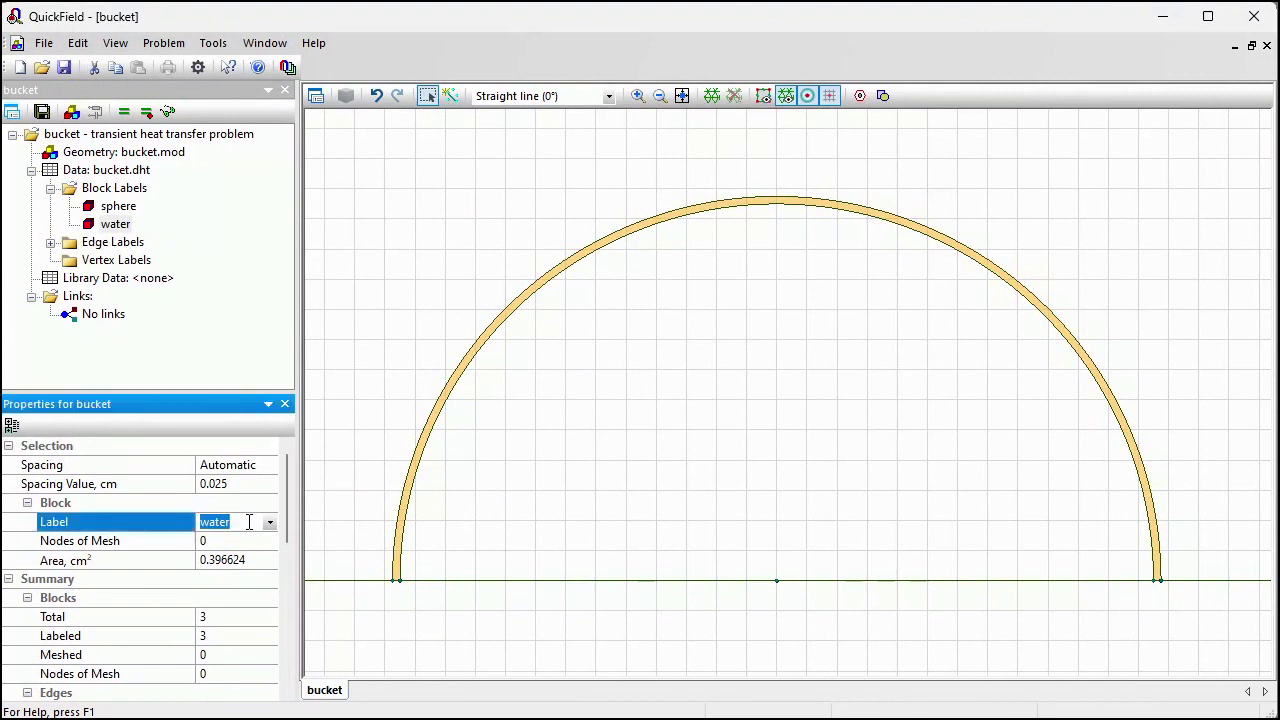
pyautogui.write('laye')
pyautogui.press('Return')
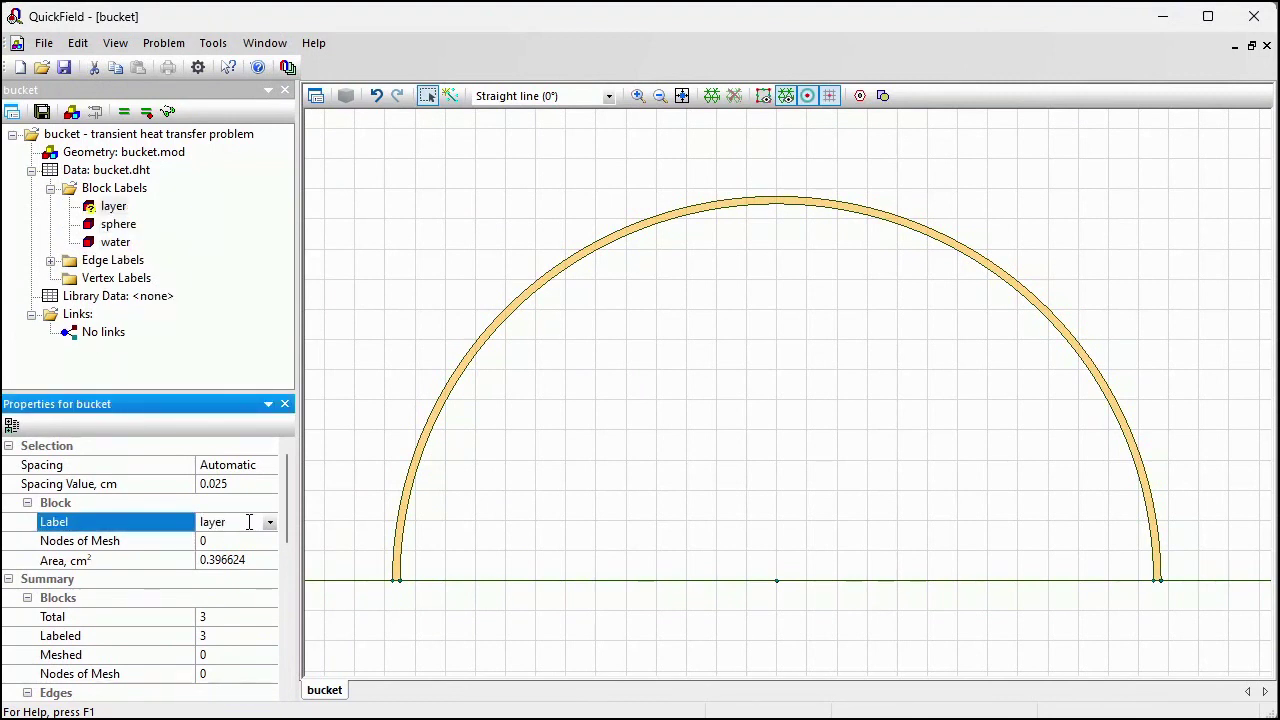
pyautogui.doubleClick(92, 212)
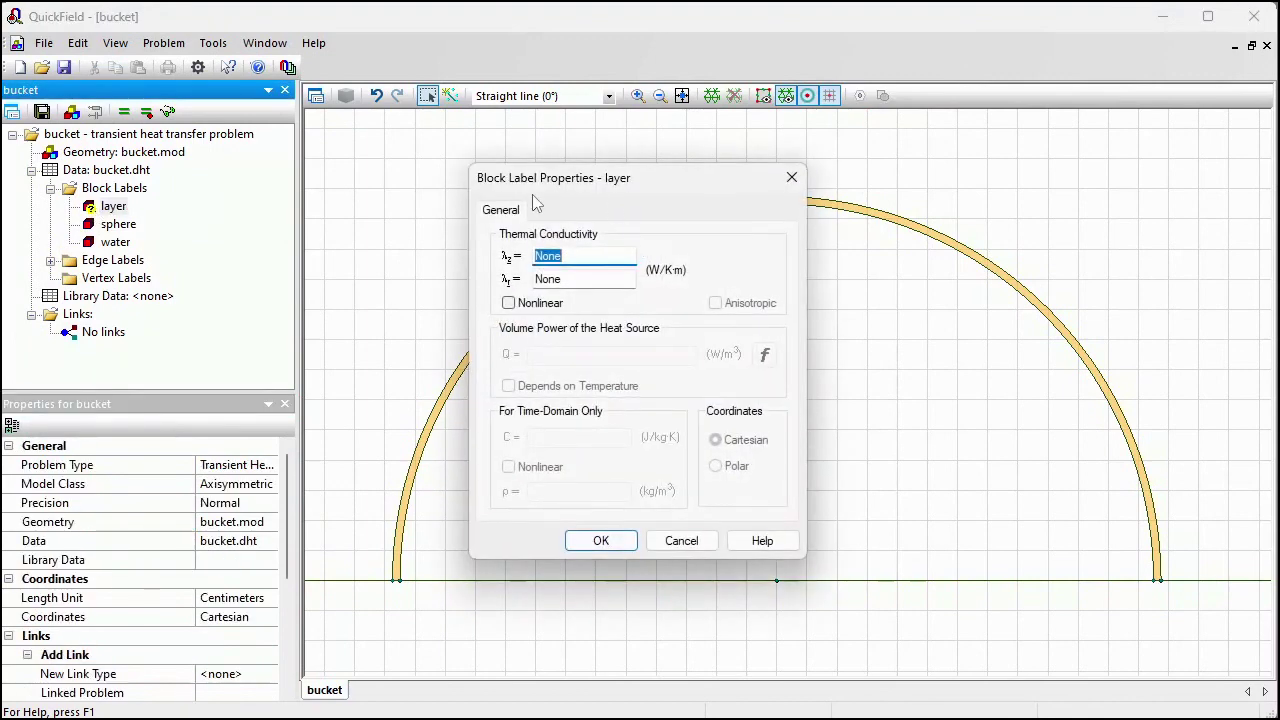
pyautogui.click(595, 542)
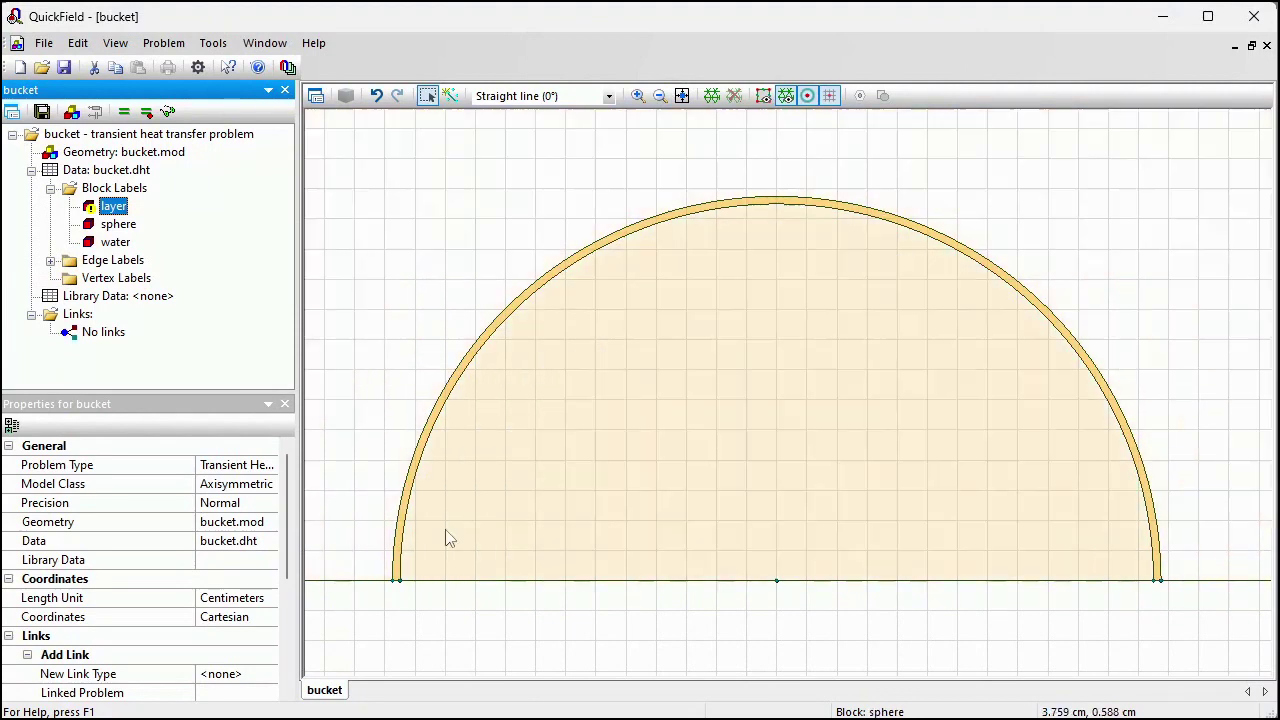
# Remove the edge label from the two short axis edges between the inner and outer arcs by choosing (none)
pyautogui.moveTo(373, 617); pyautogui.dragTo(455, 540)
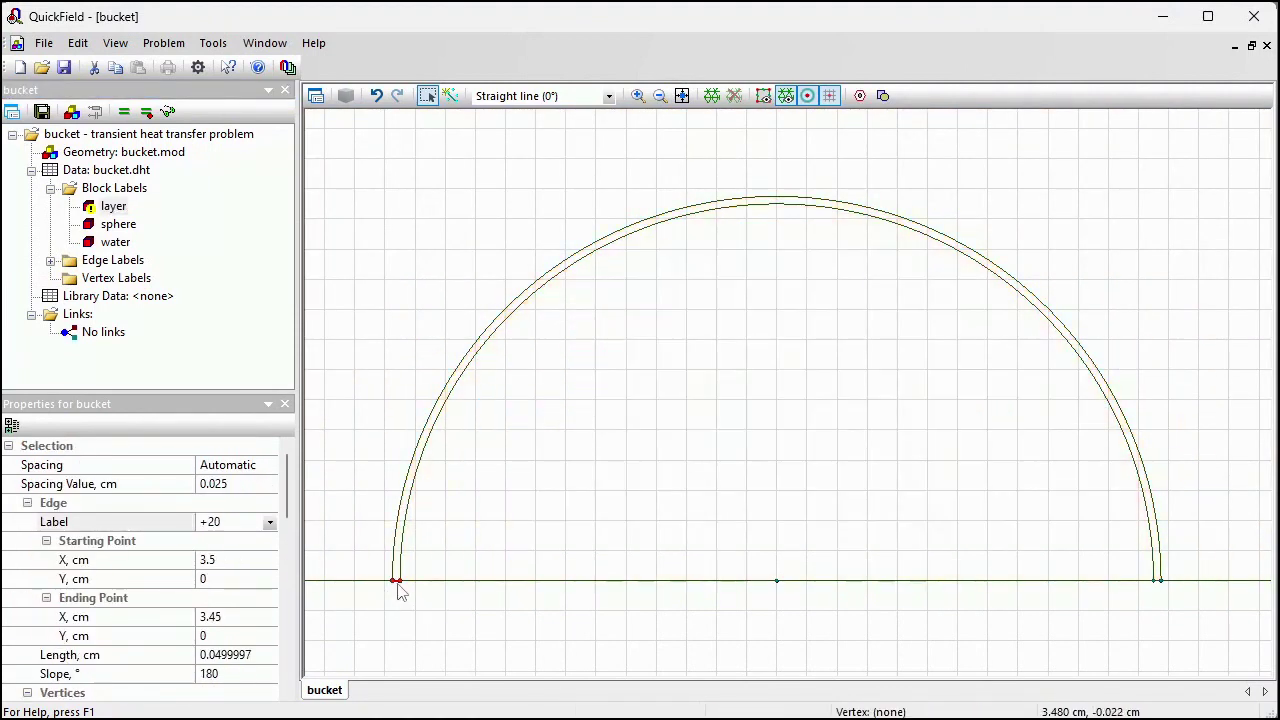
pyautogui.click(270, 523)
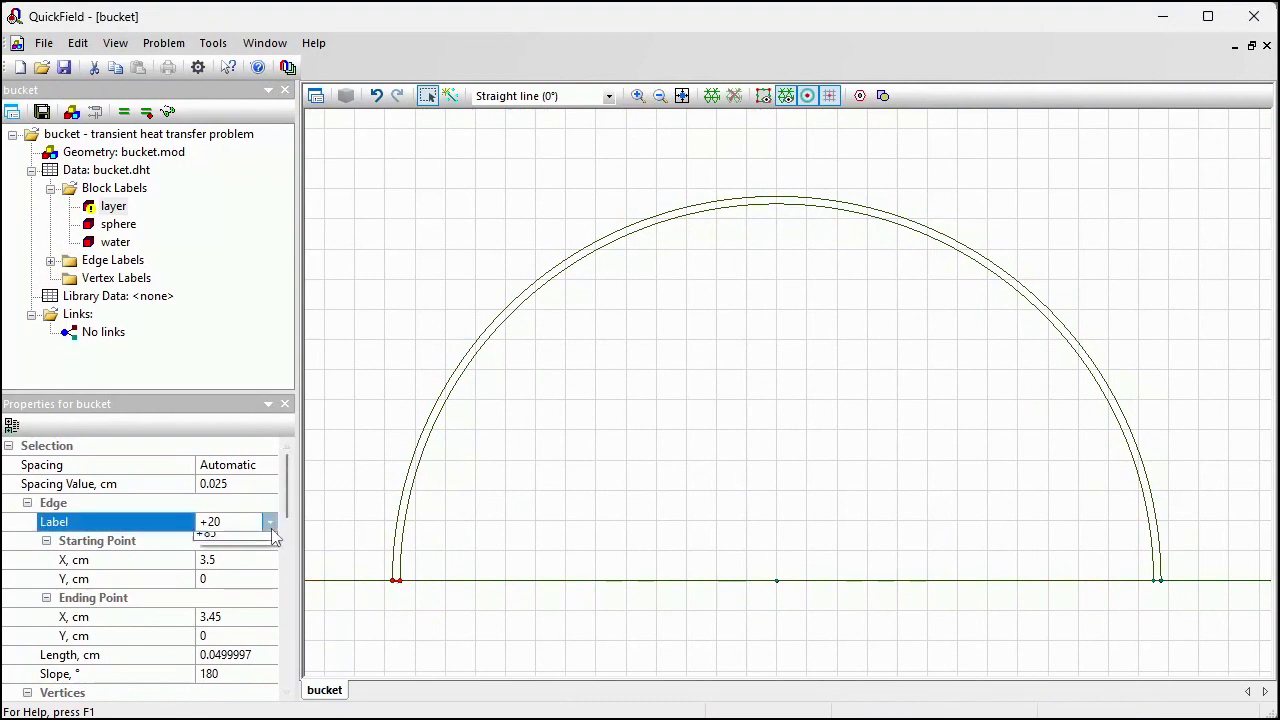
pyautogui.click(255, 541)
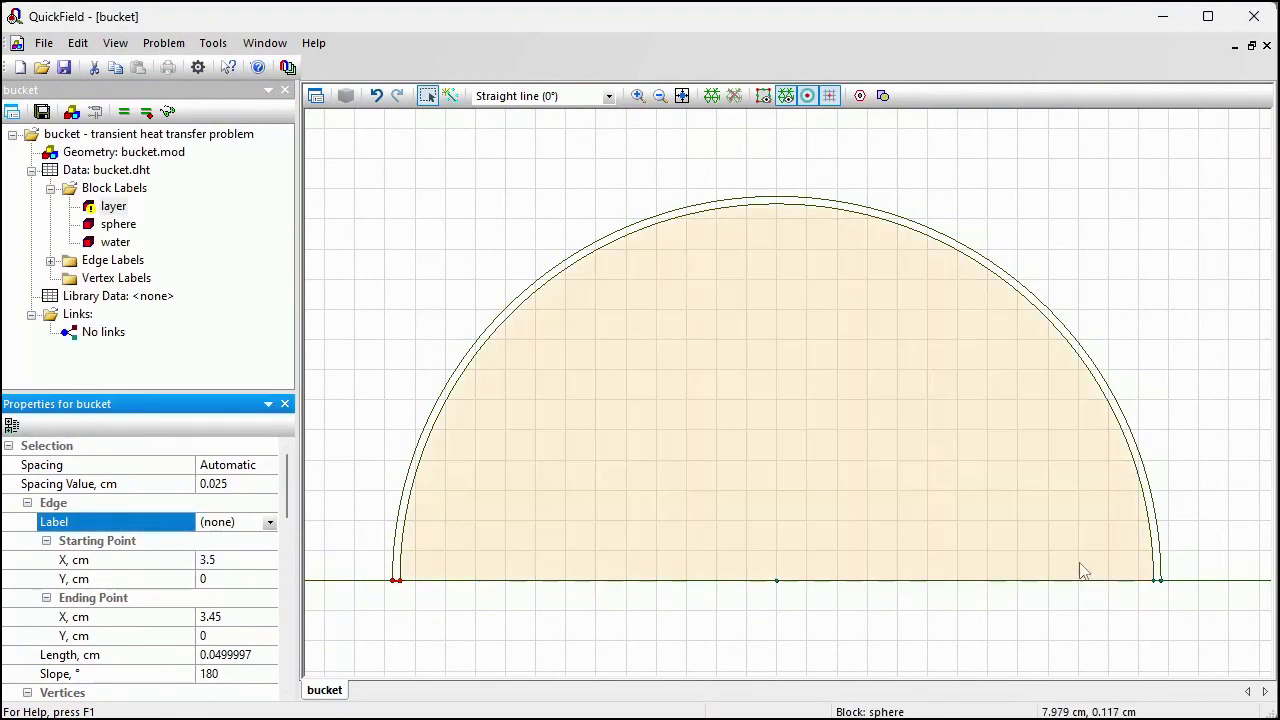
pyautogui.moveTo(1140, 596); pyautogui.dragTo(1194, 580)
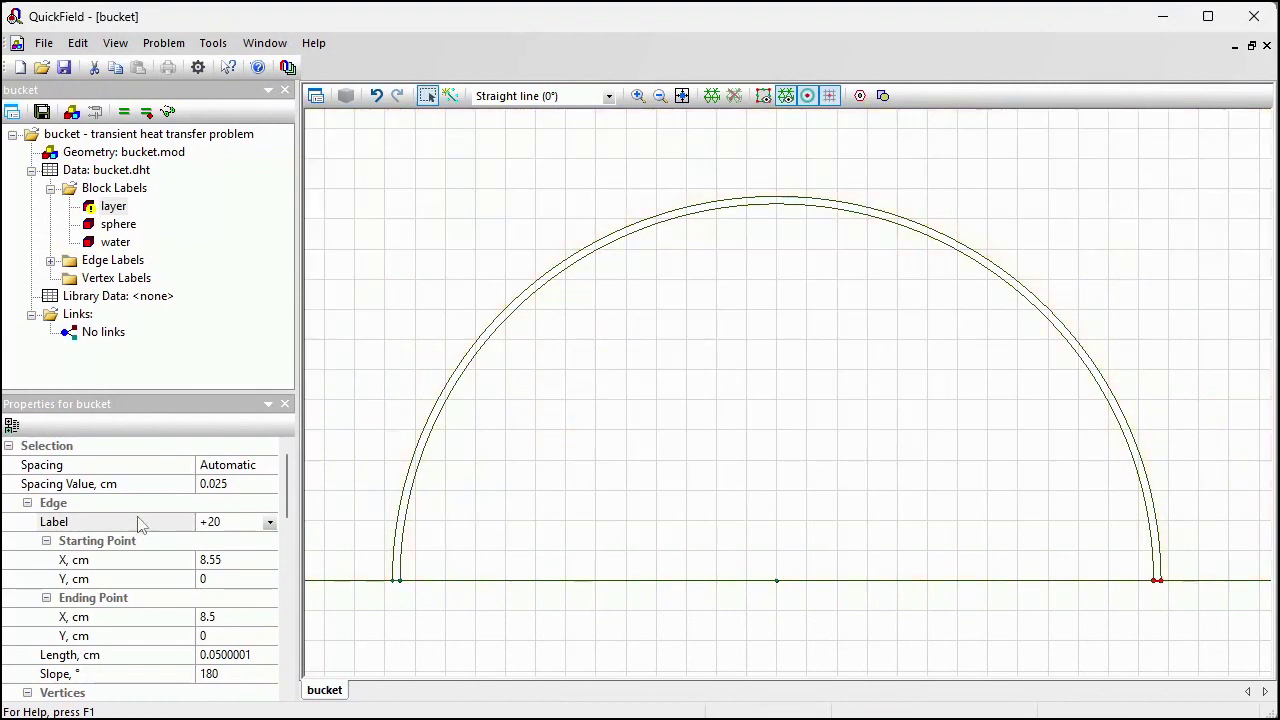
pyautogui.click(270, 522)
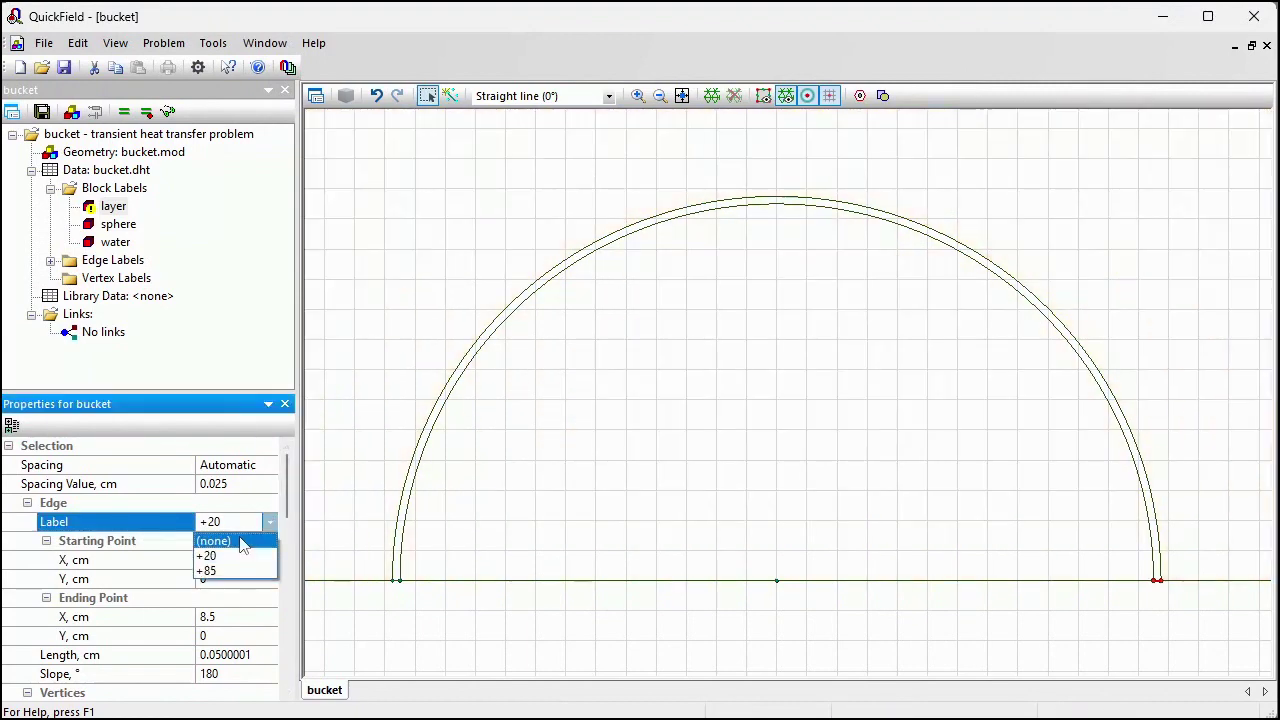
pyautogui.click(240, 540)
pyautogui.click(478, 620)
# Build the finite element mesh for the whole model
pyautogui.click(682, 95)
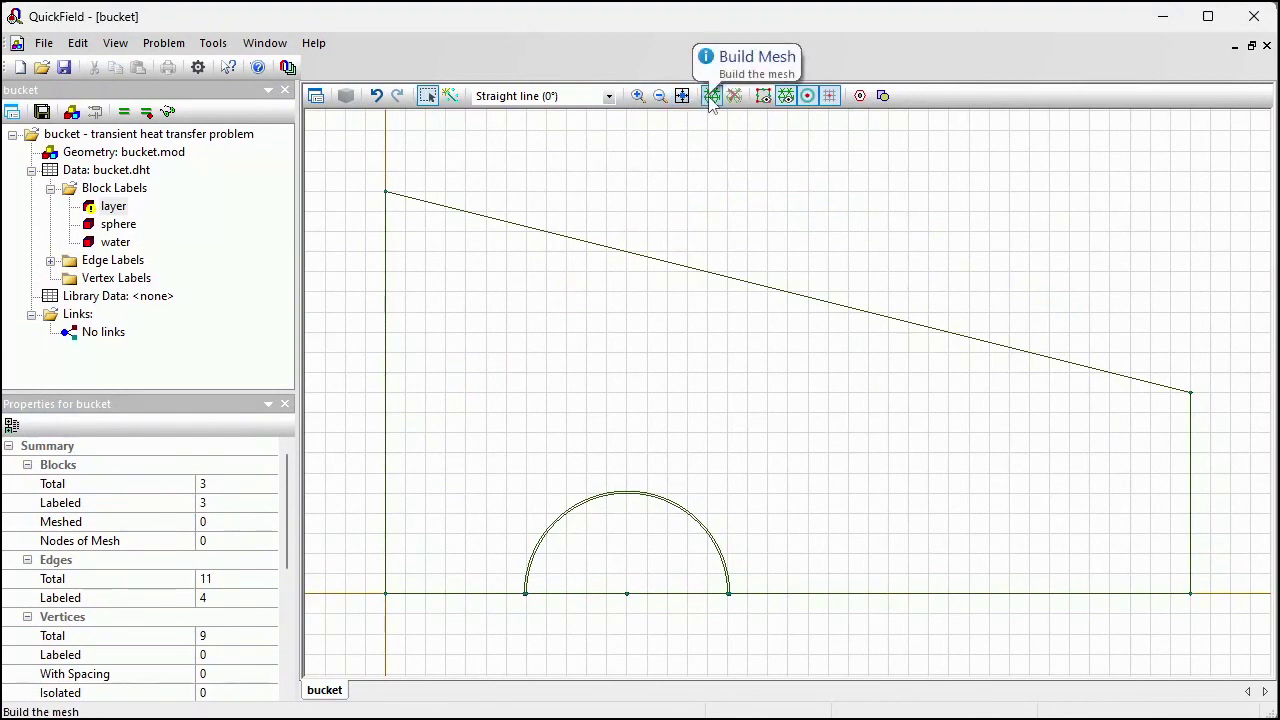
pyautogui.click(711, 96)
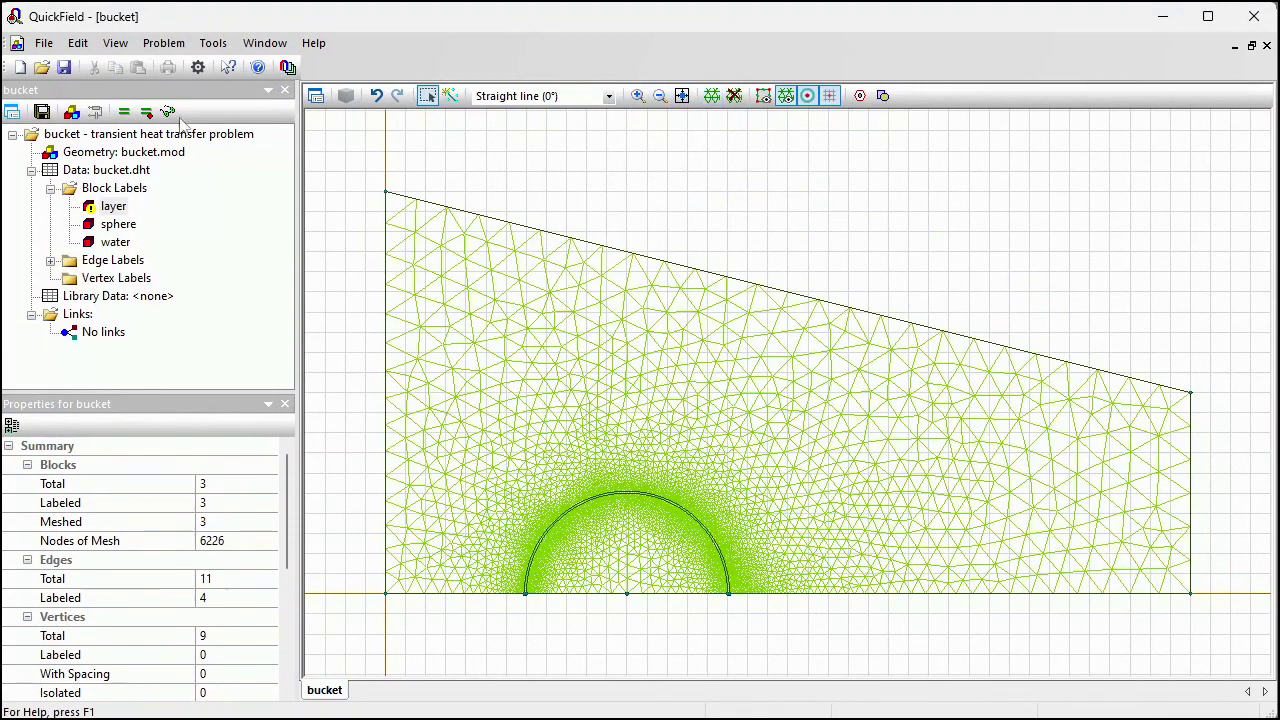
# Solve the bucket problem, saving its modified files, and examine the resulting temperature field around the thin layer
pyautogui.click(126, 113)
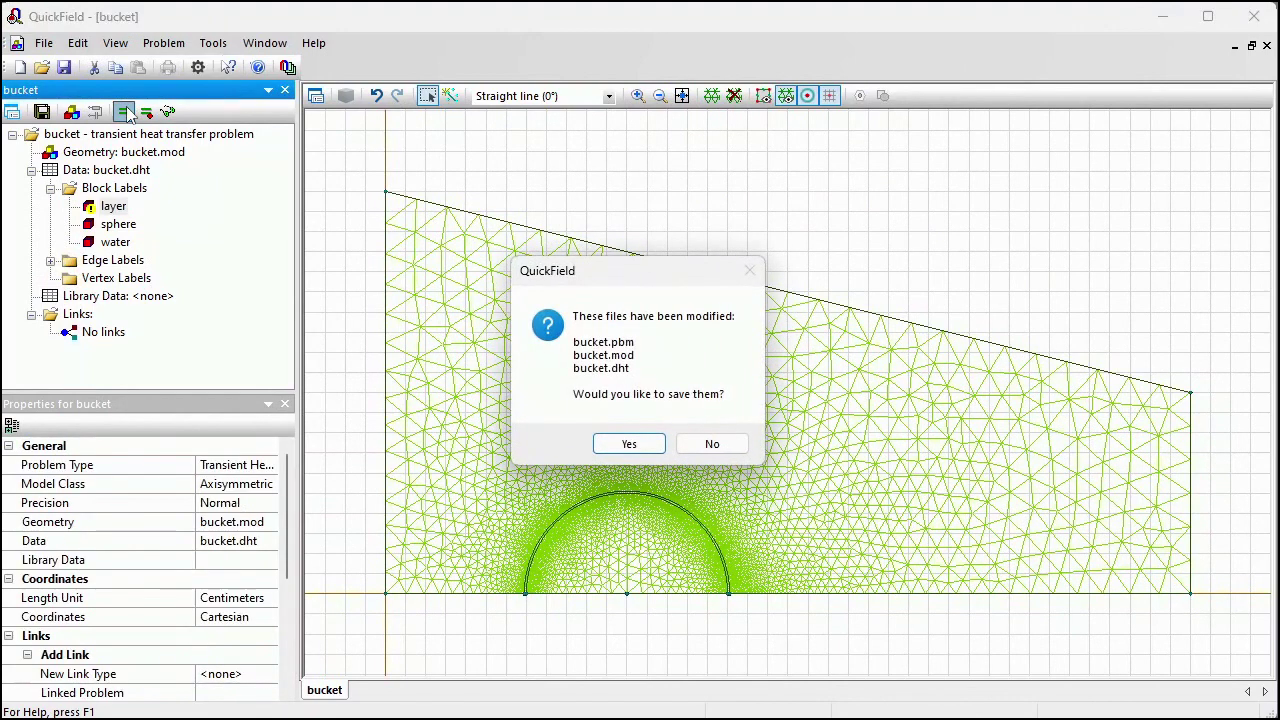
pyautogui.press('Return')
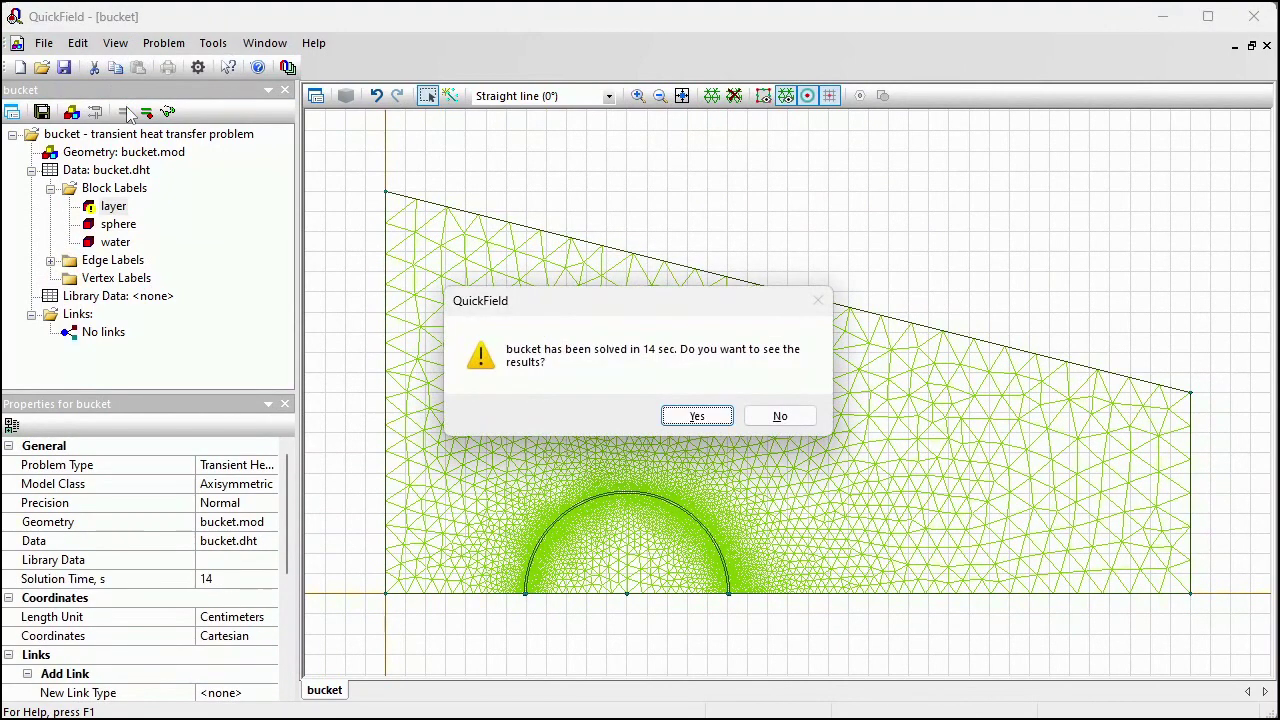
pyautogui.click(697, 416)
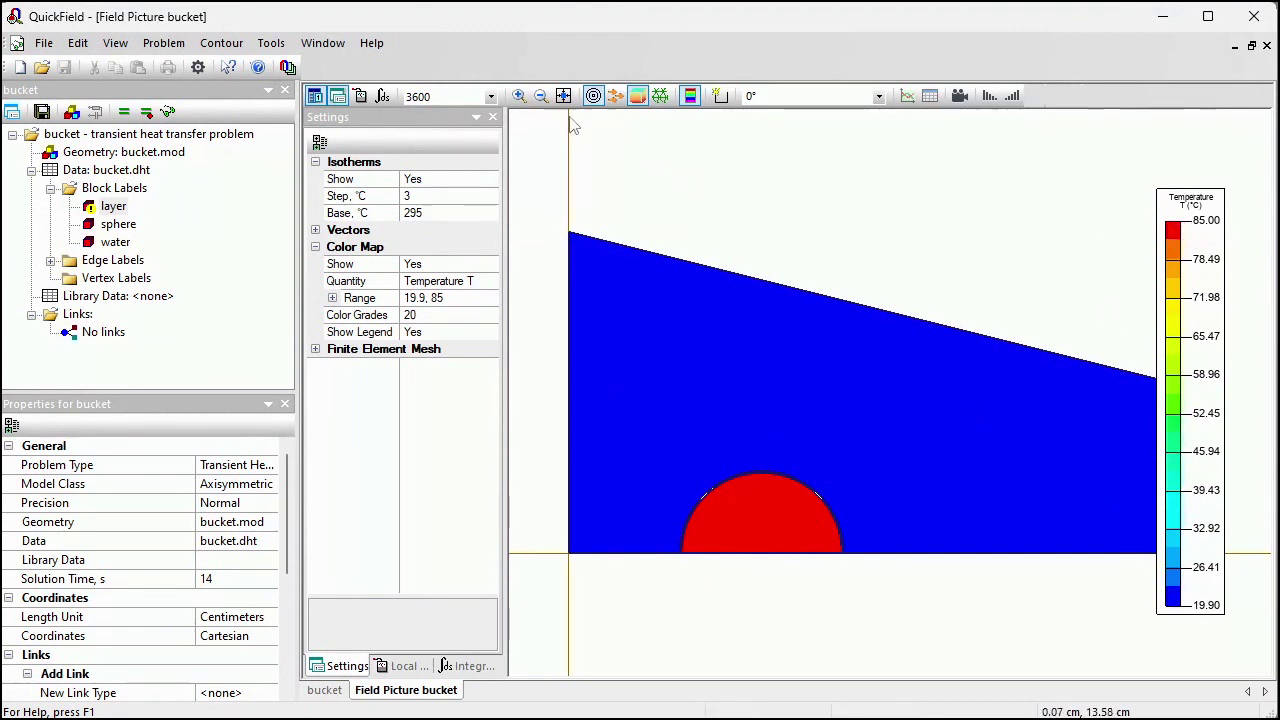
pyautogui.click(518, 95)
pyautogui.moveTo(773, 477); pyautogui.dragTo(895, 583)
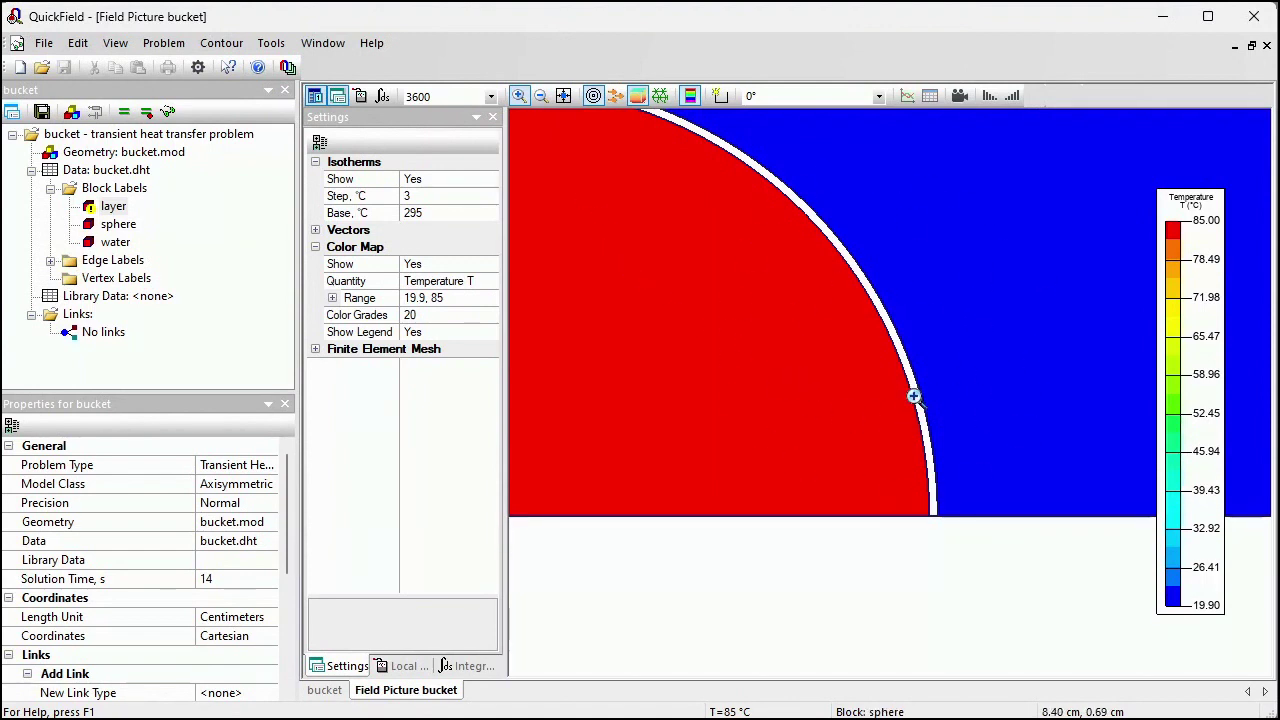
# Start a new problem named bucket_cooling in C:\temp\qf_task_3 and use the existing bucket.mod as its geometry
pyautogui.click(20, 68)
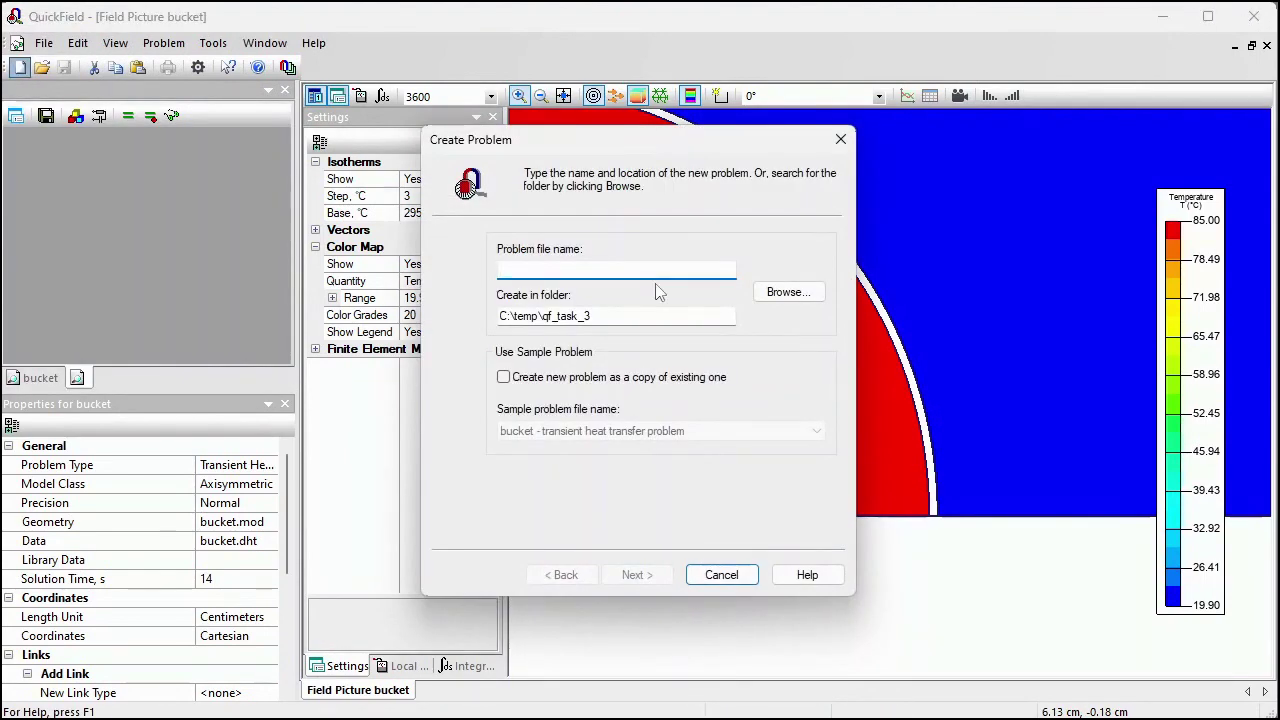
pyautogui.write('bucket_cooling')
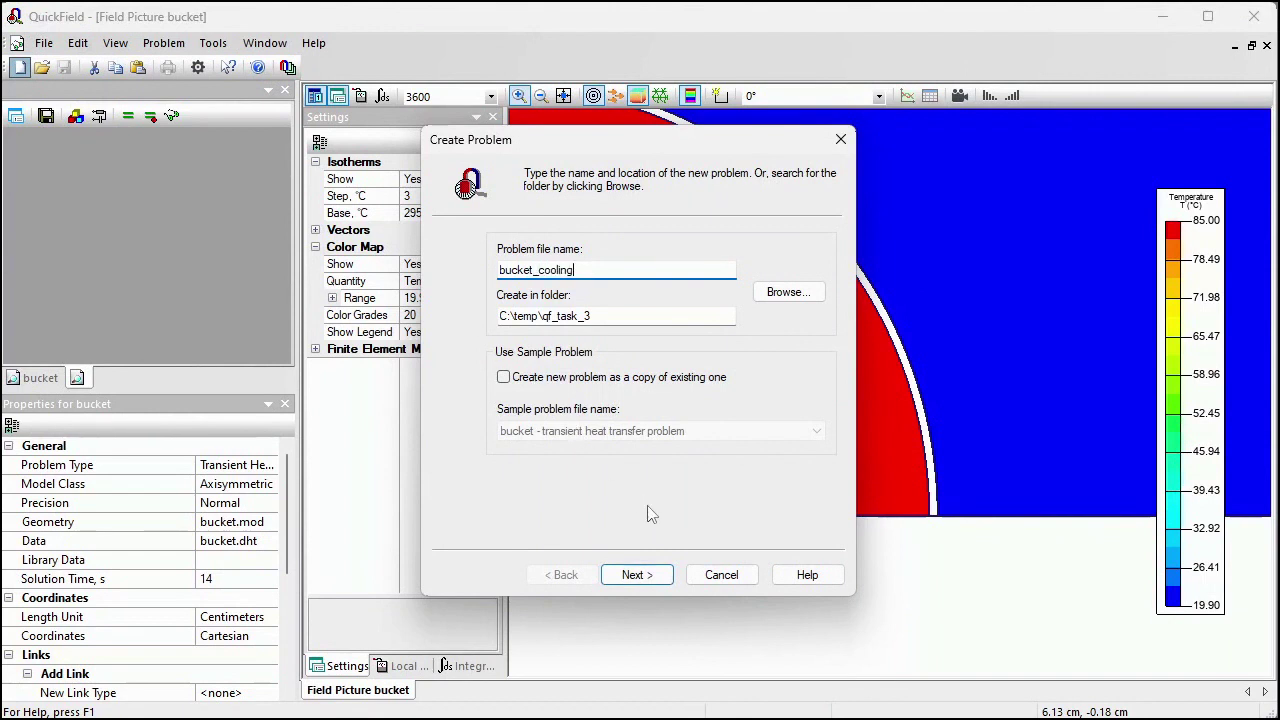
pyautogui.click(636, 575)
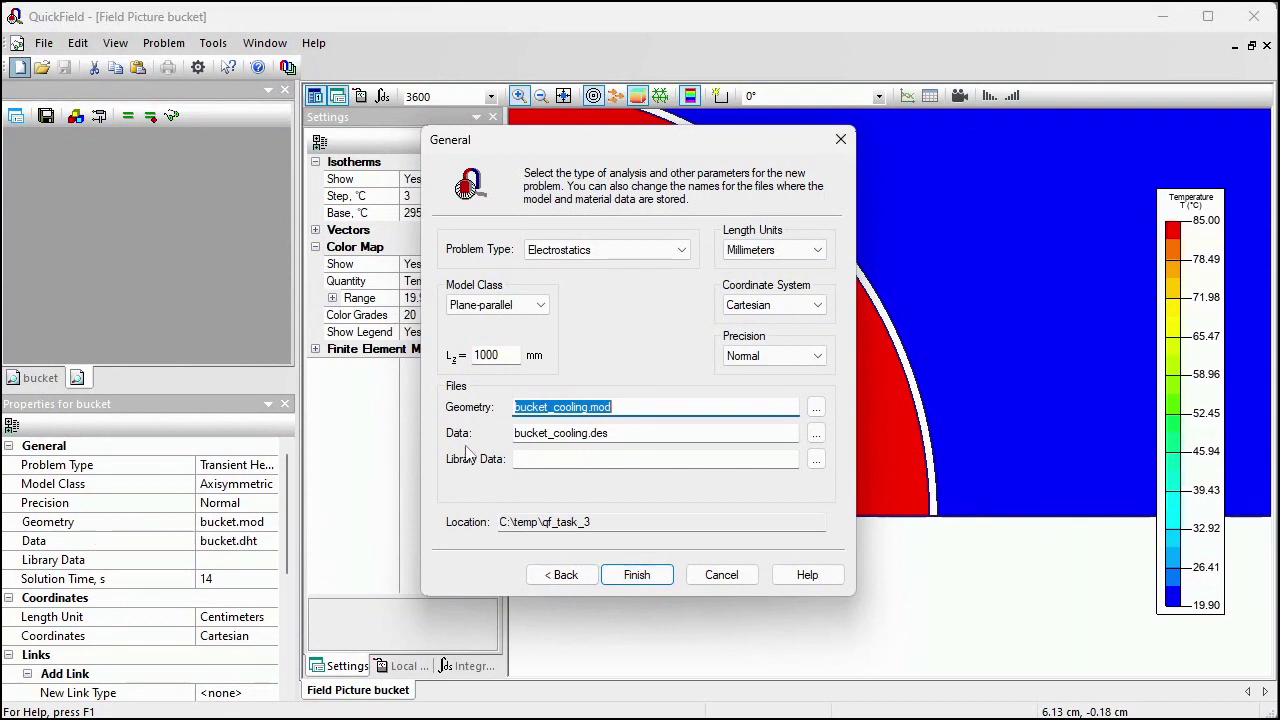
pyautogui.click(812, 410)
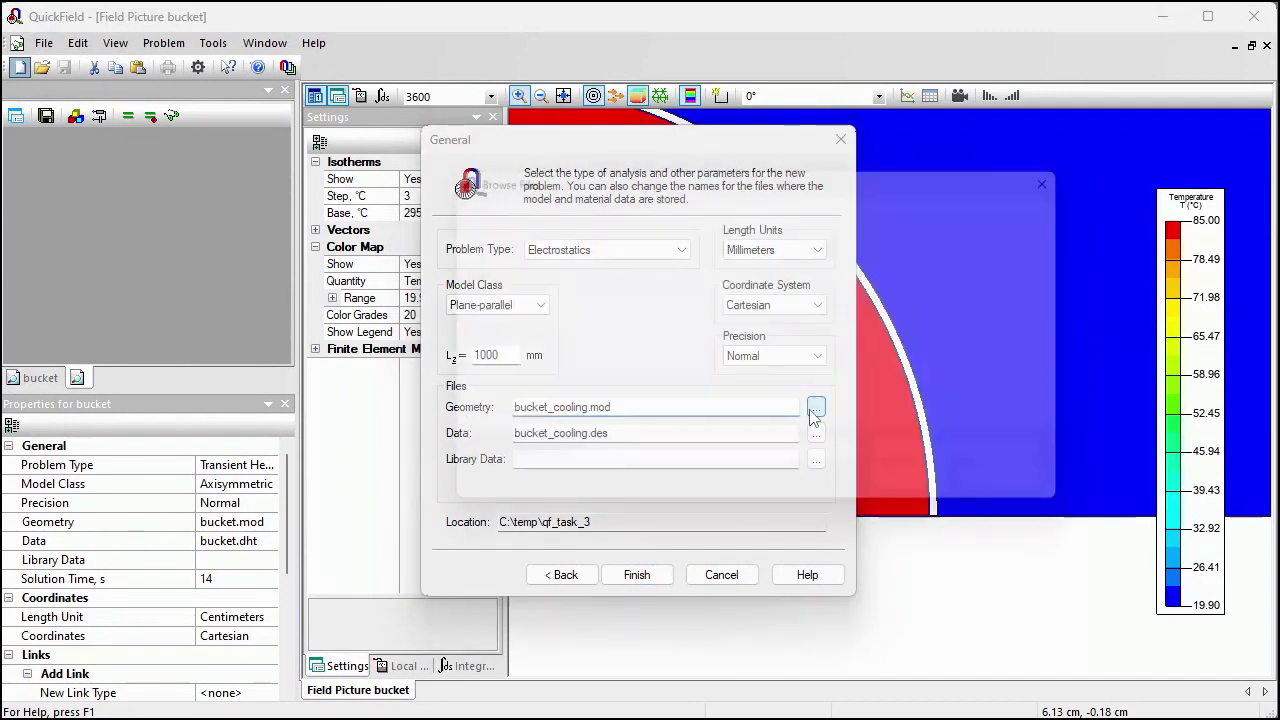
pyautogui.click(655, 330)
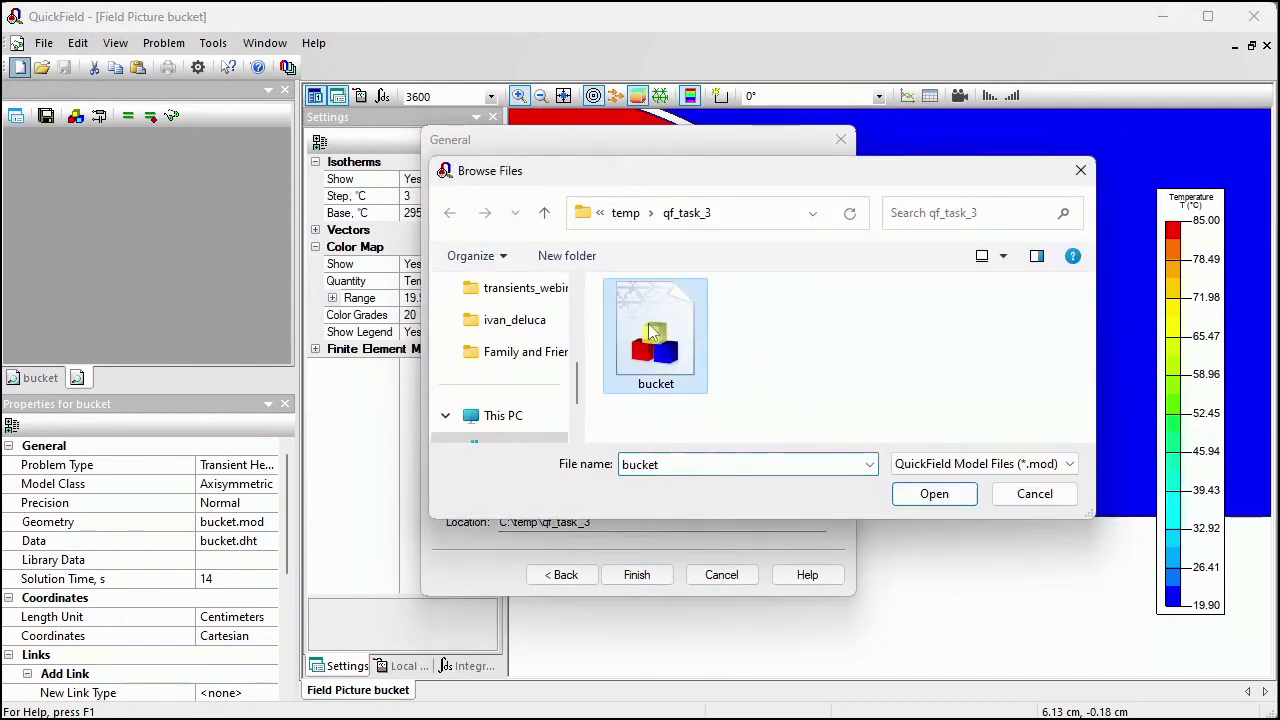
pyautogui.click(928, 494)
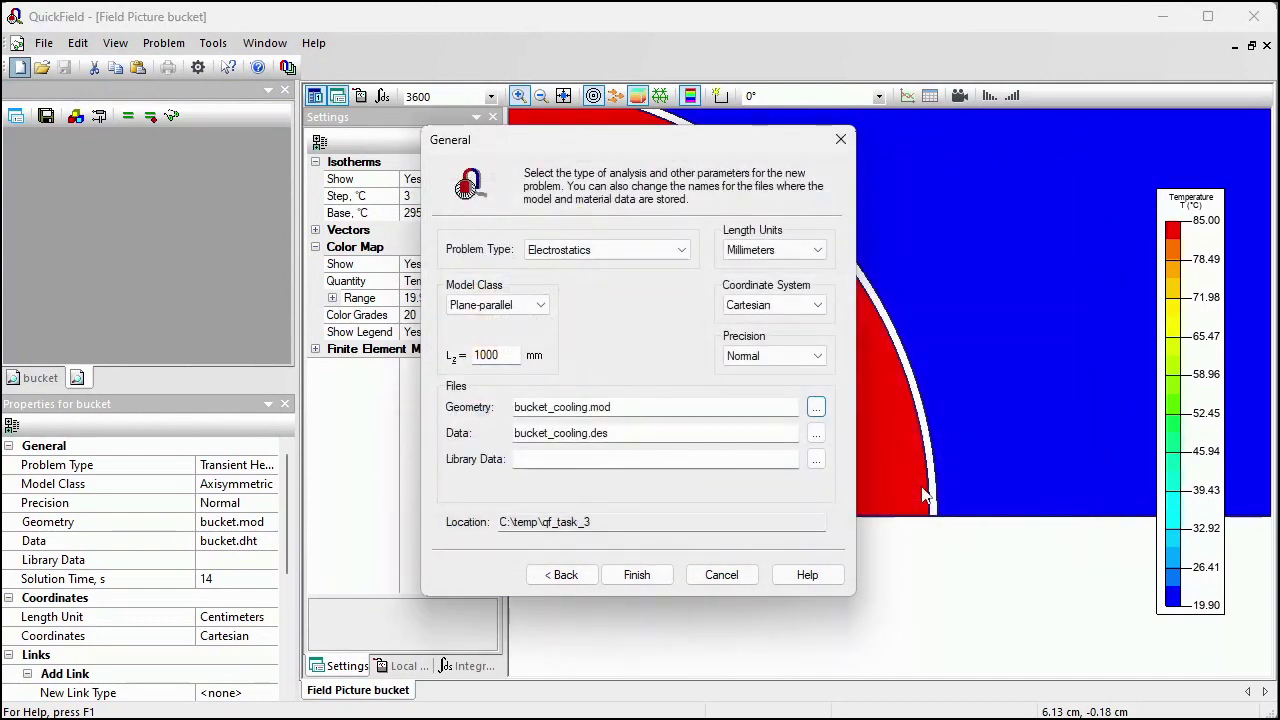
# Define the new problem as Transient Heat Transfer with the Axisymmetric model class and Centimeters as length units
pyautogui.click(630, 251)
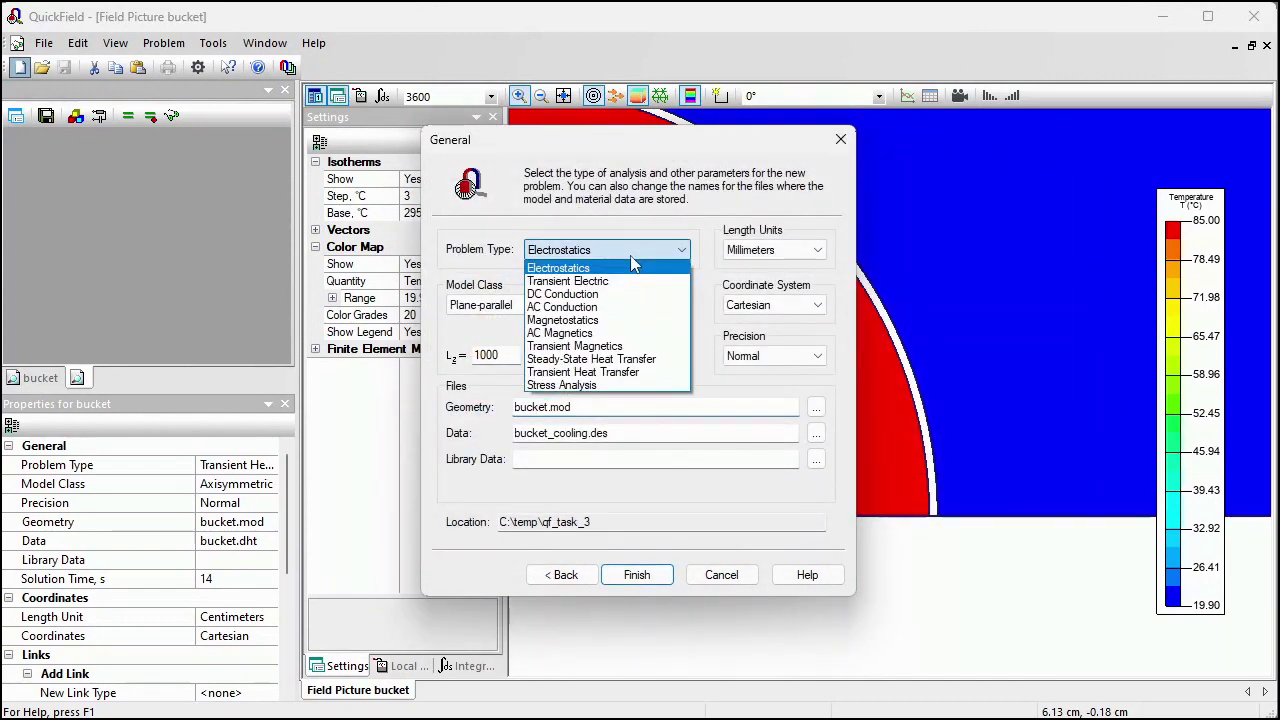
pyautogui.click(632, 372)
pyautogui.click(519, 312)
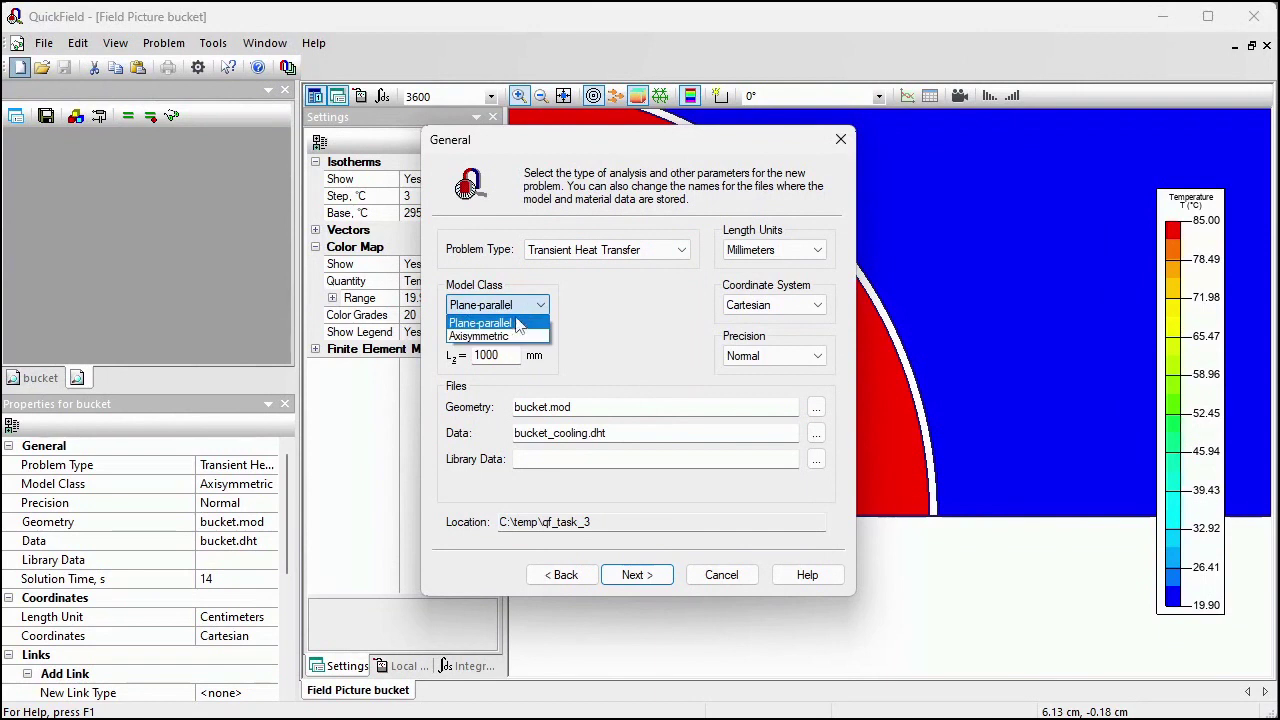
pyautogui.click(515, 337)
pyautogui.click(760, 250)
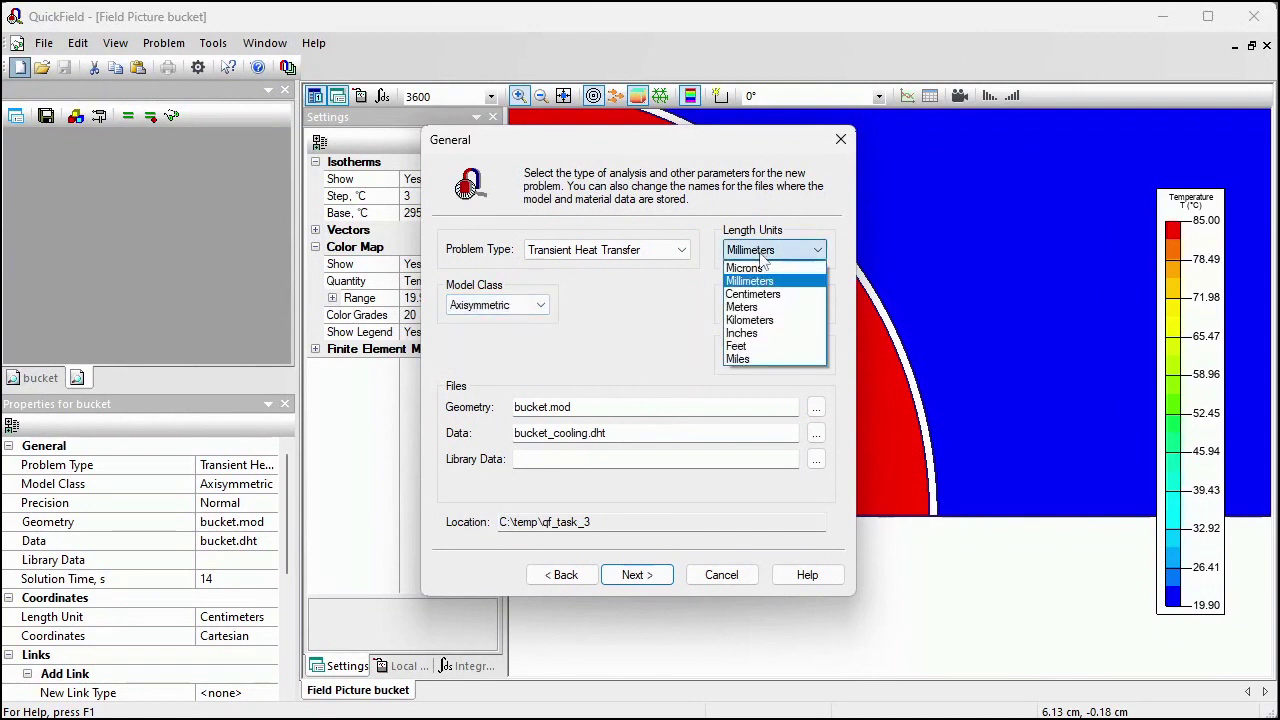
pyautogui.click(756, 293)
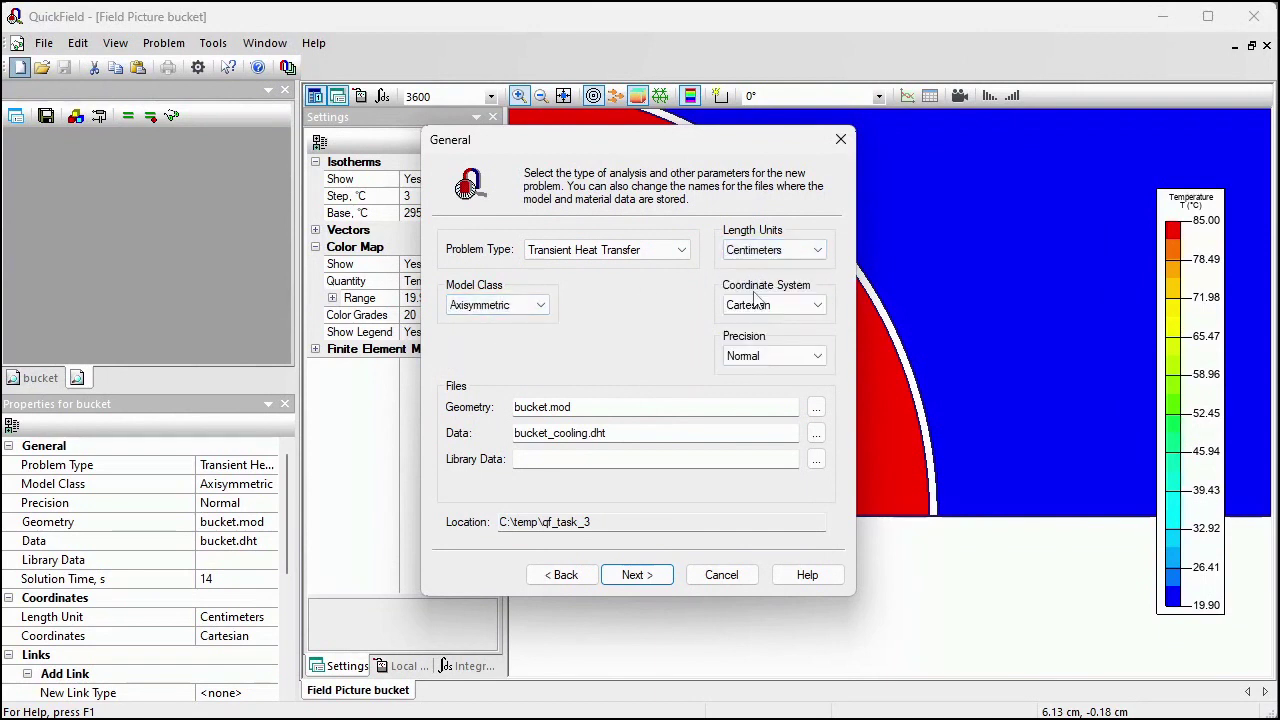
pyautogui.click(630, 576)
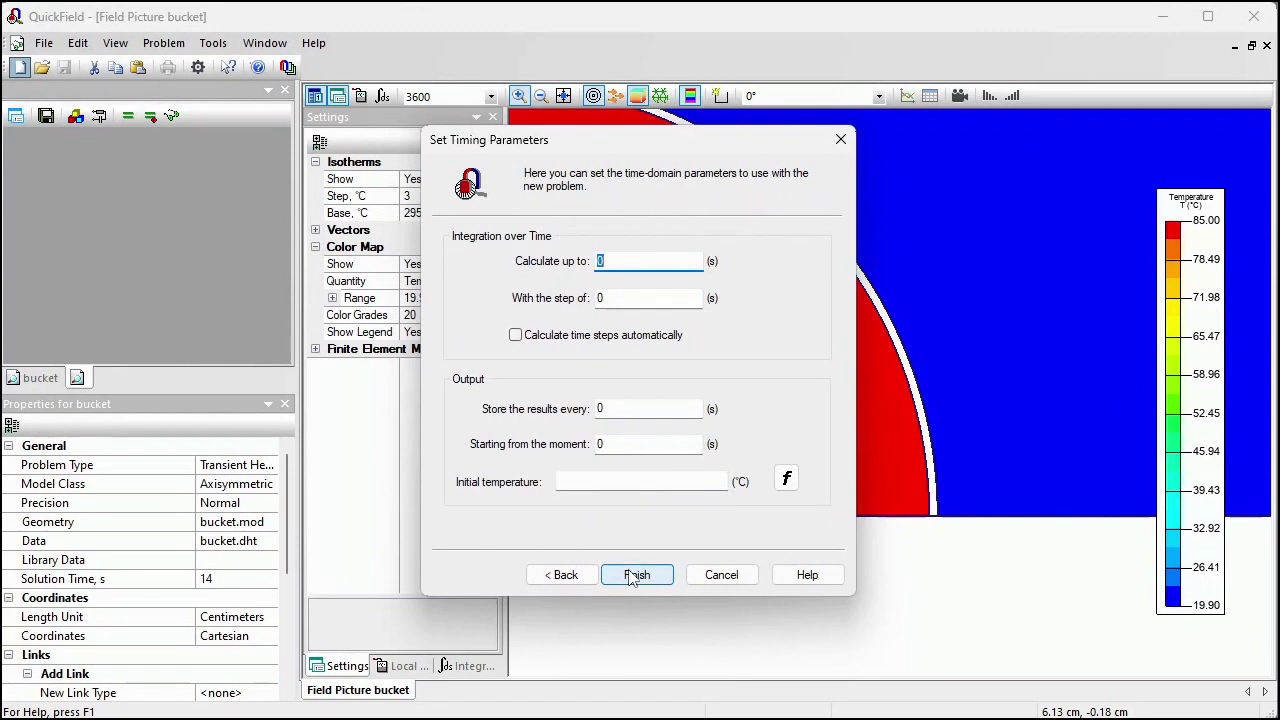
# Set the calculation time to 3600 s with a 60 s step and a 20 °C initial temperature, and finish creating the problem
pyautogui.write('3600')
pyautogui.click(623, 297)
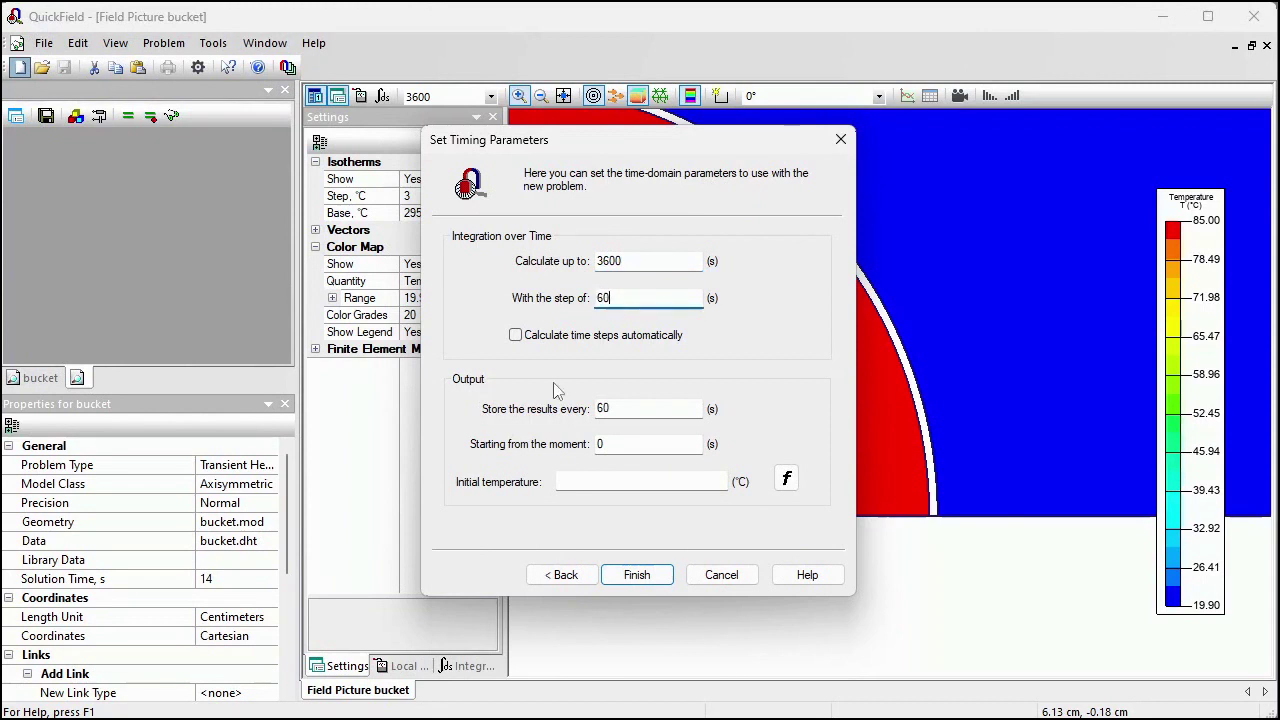
pyautogui.click(572, 481)
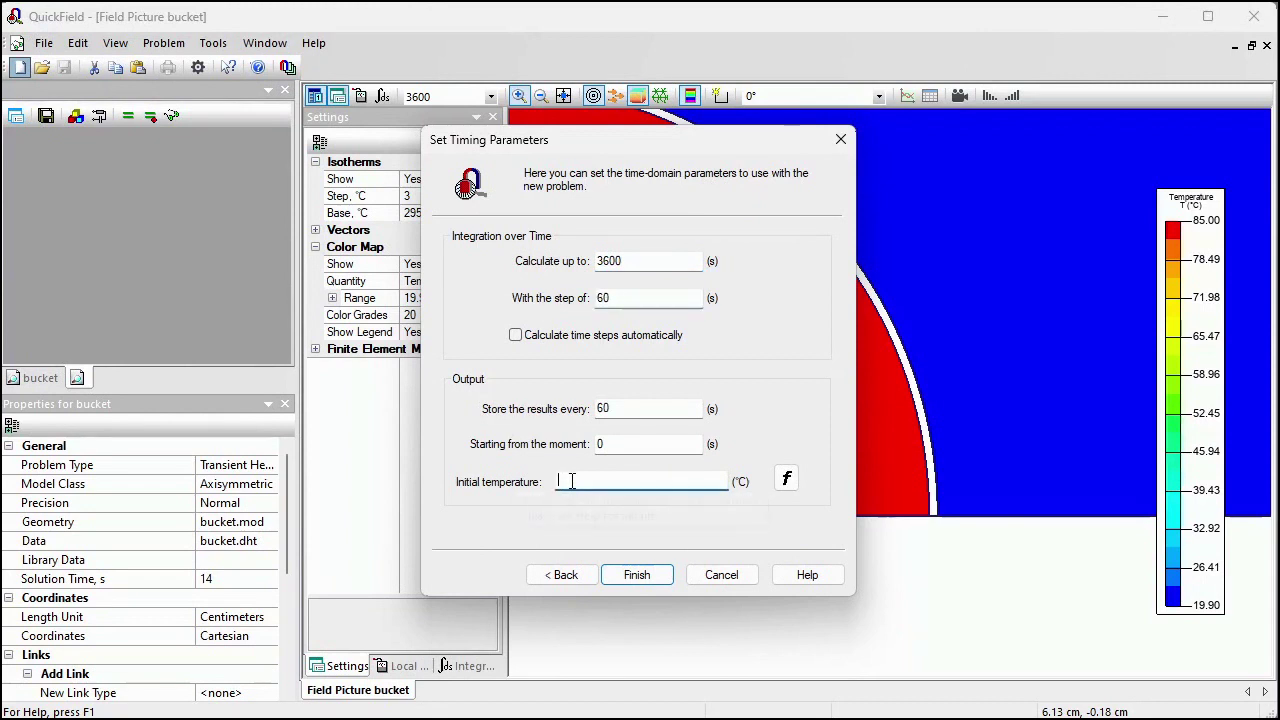
pyautogui.write('20')
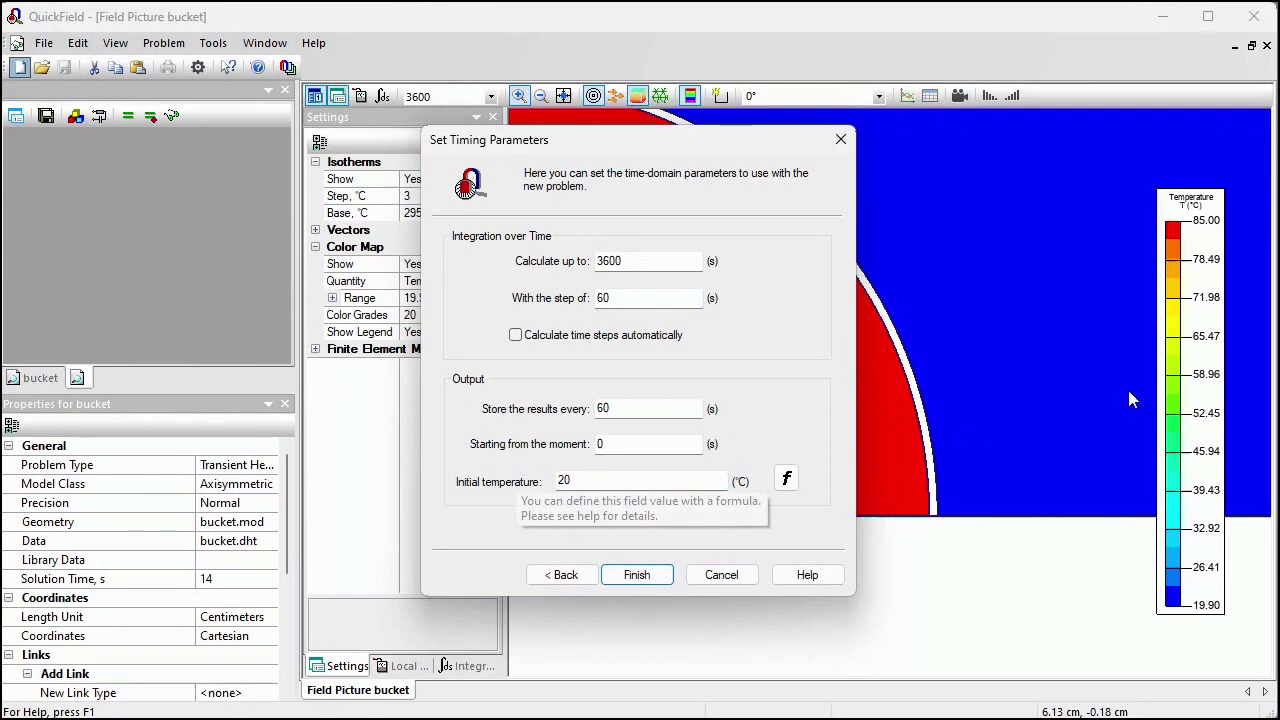
pyautogui.click(637, 576)
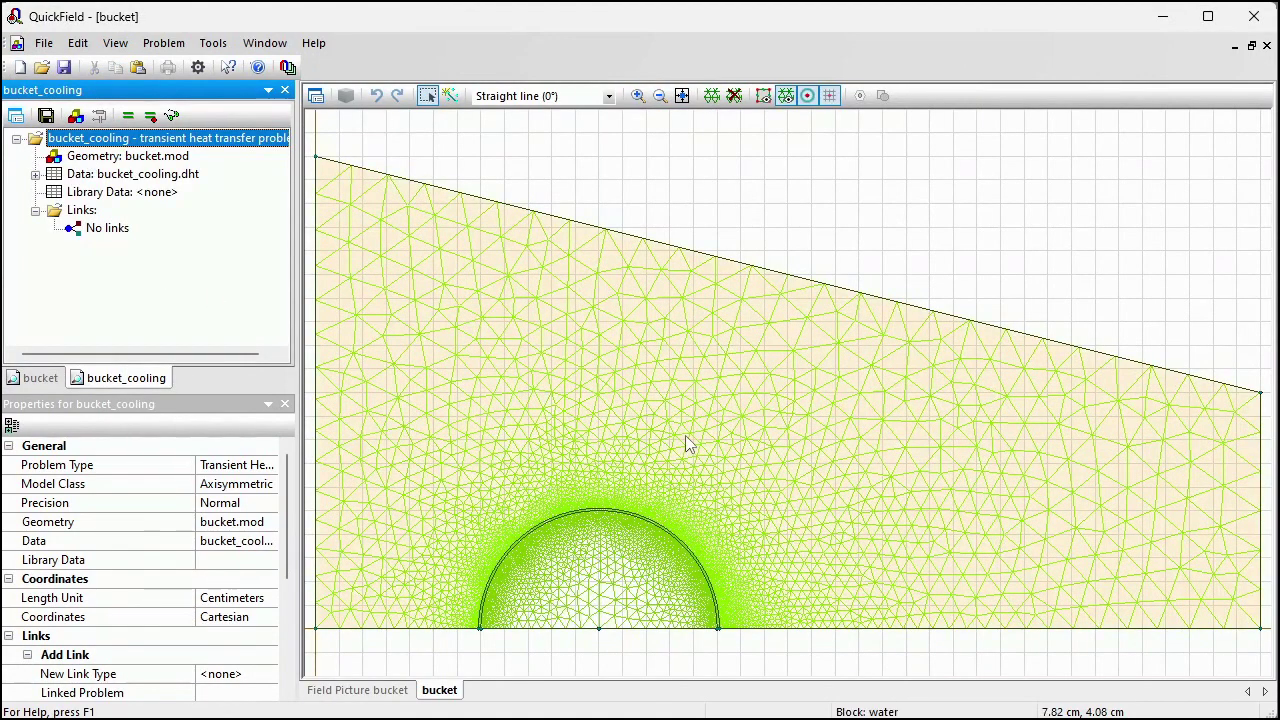
# Copy the physical properties of the water and sphere block labels from the bucket problem to the matching labels in bucket_cooling
pyautogui.click(595, 323)
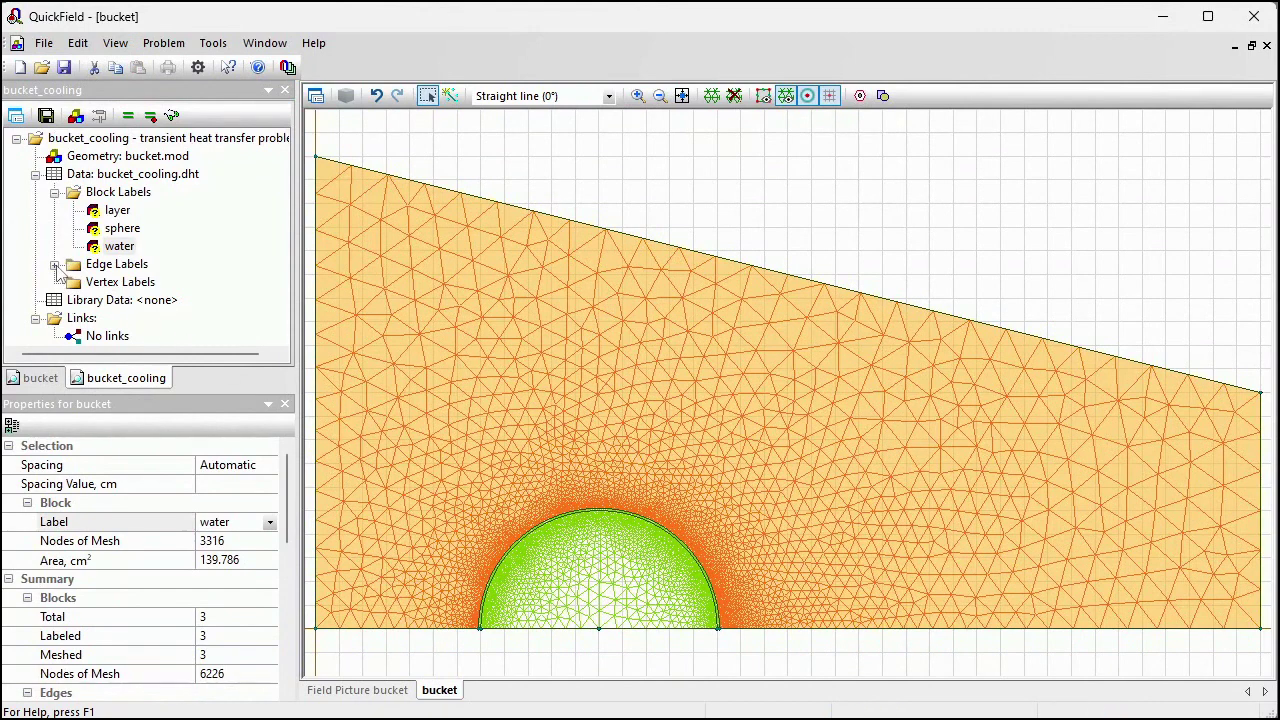
pyautogui.click(55, 265)
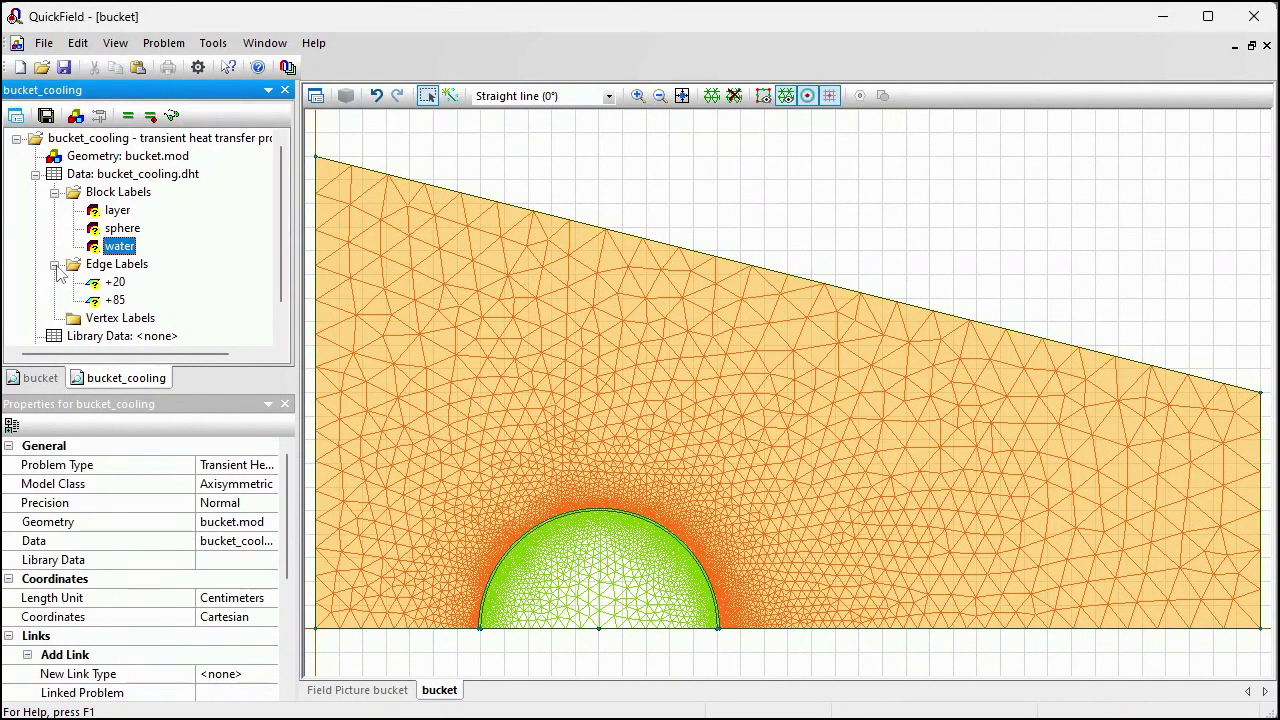
pyautogui.click(190, 176)
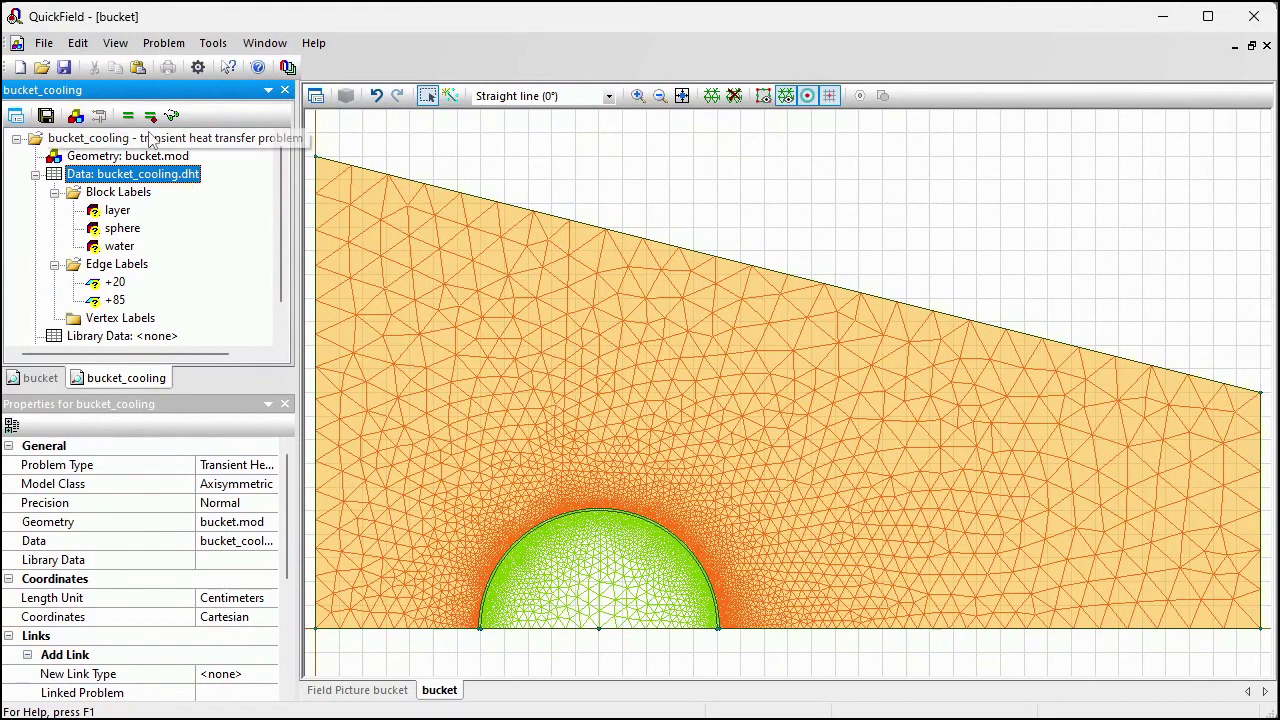
pyautogui.click(38, 379)
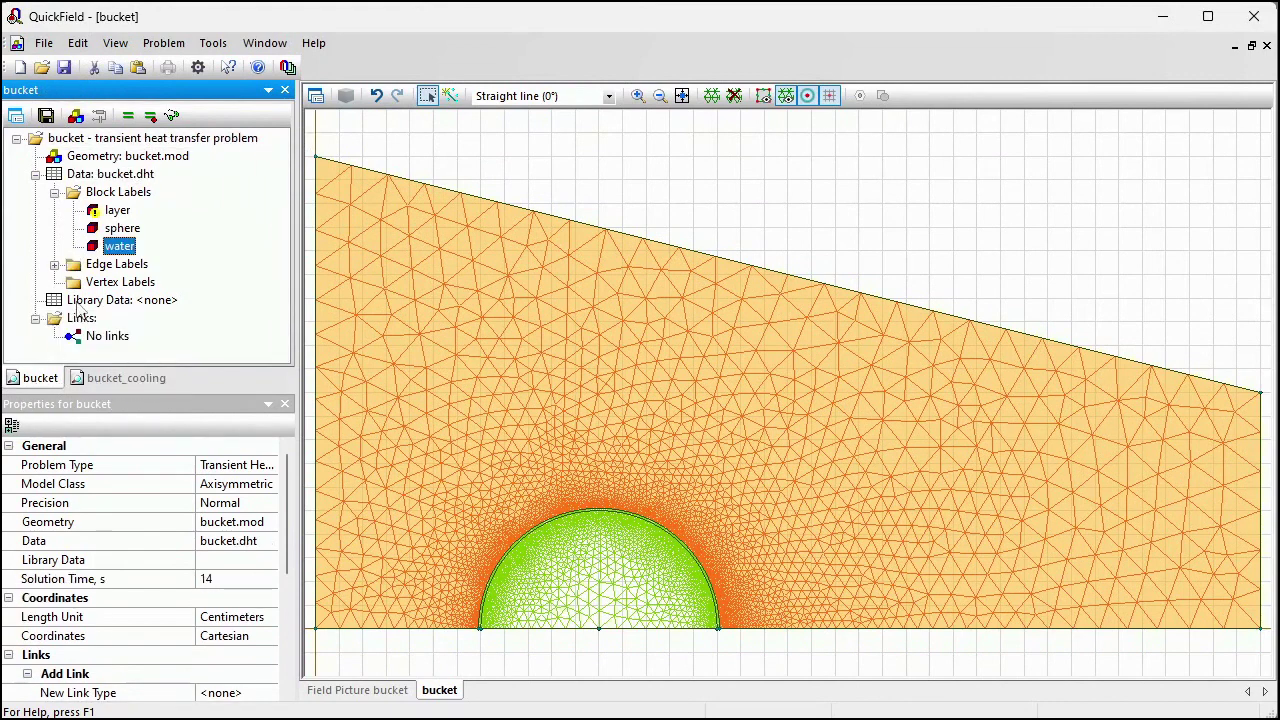
pyautogui.click(120, 378)
pyautogui.click(112, 247)
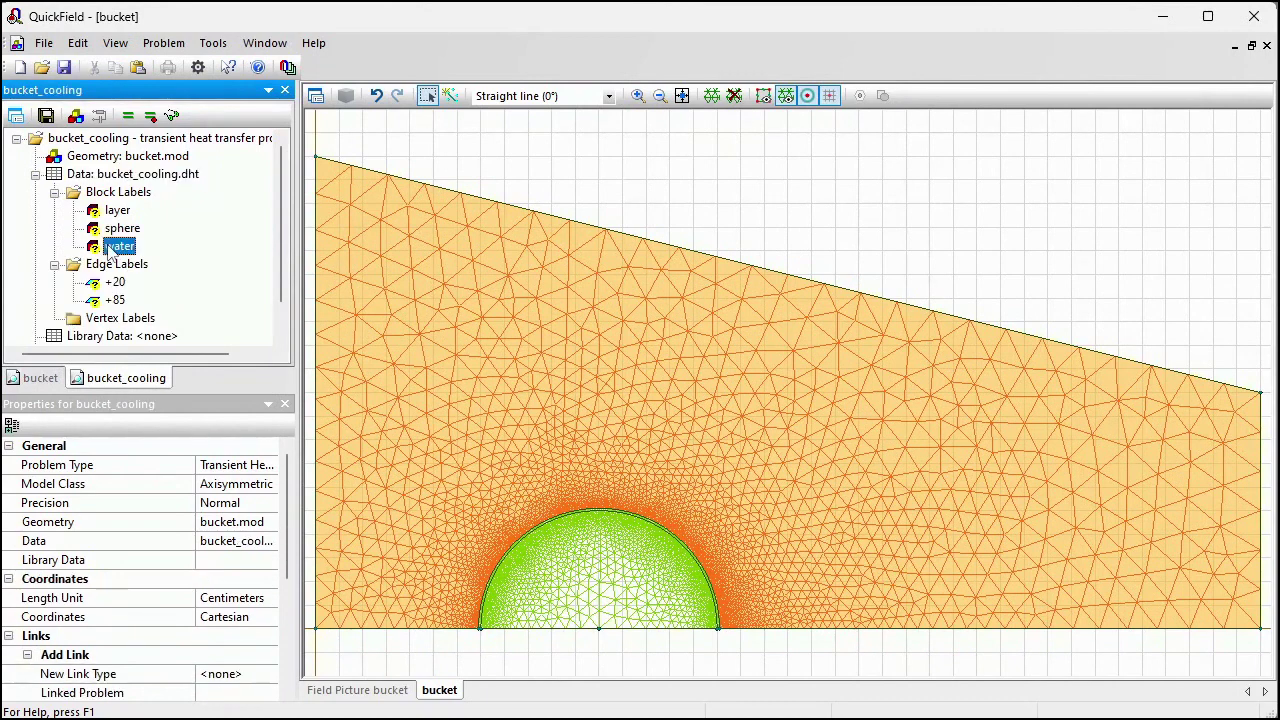
pyautogui.click(40, 378)
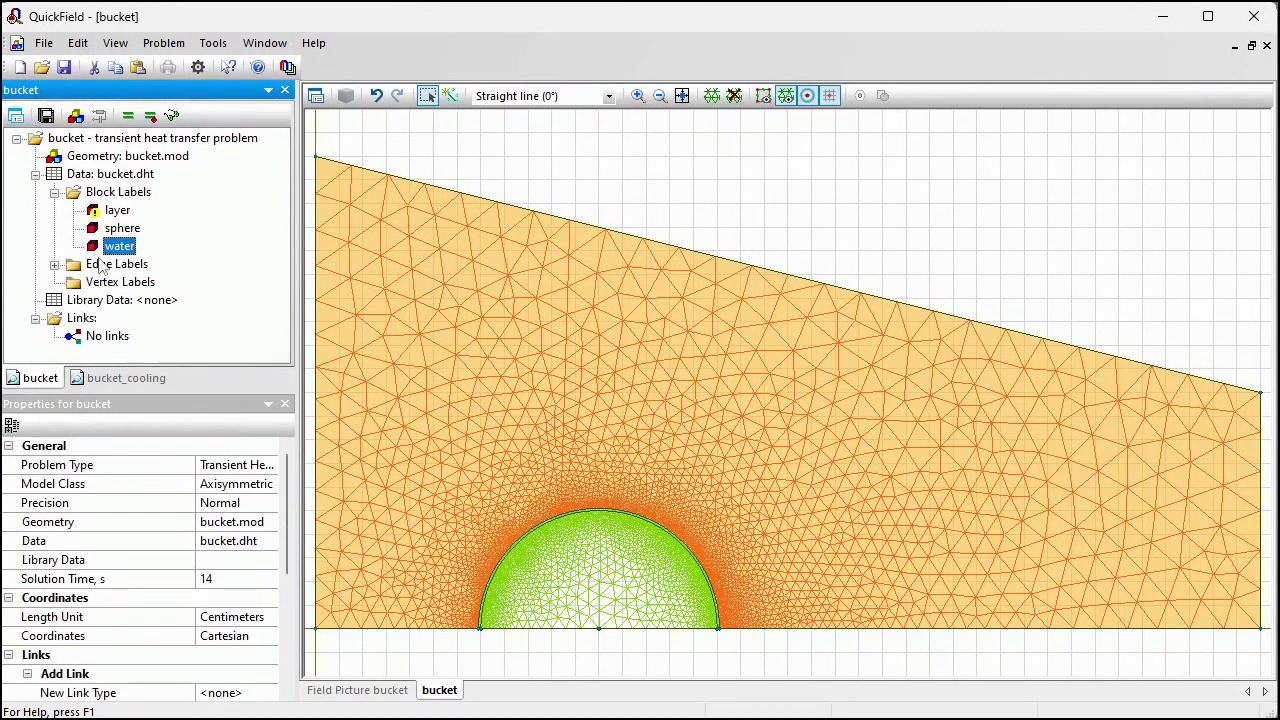
pyautogui.click(121, 229)
pyautogui.click(158, 378)
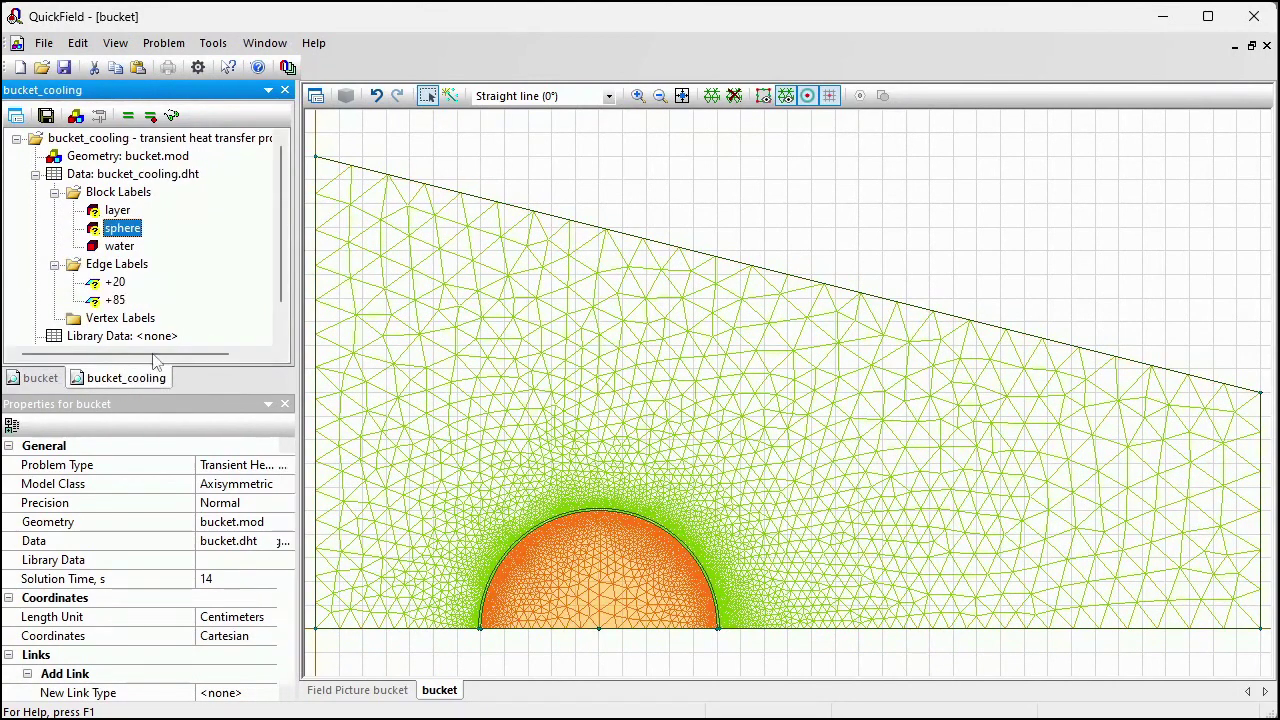
# Give the layer block label in bucket_cooling a thermal conductivity of 0.6 W/K·m, density of 1000 kg/m³ and specific heat of 4200 J/kg·K
pyautogui.click(112, 212)
pyautogui.doubleClick(112, 212)
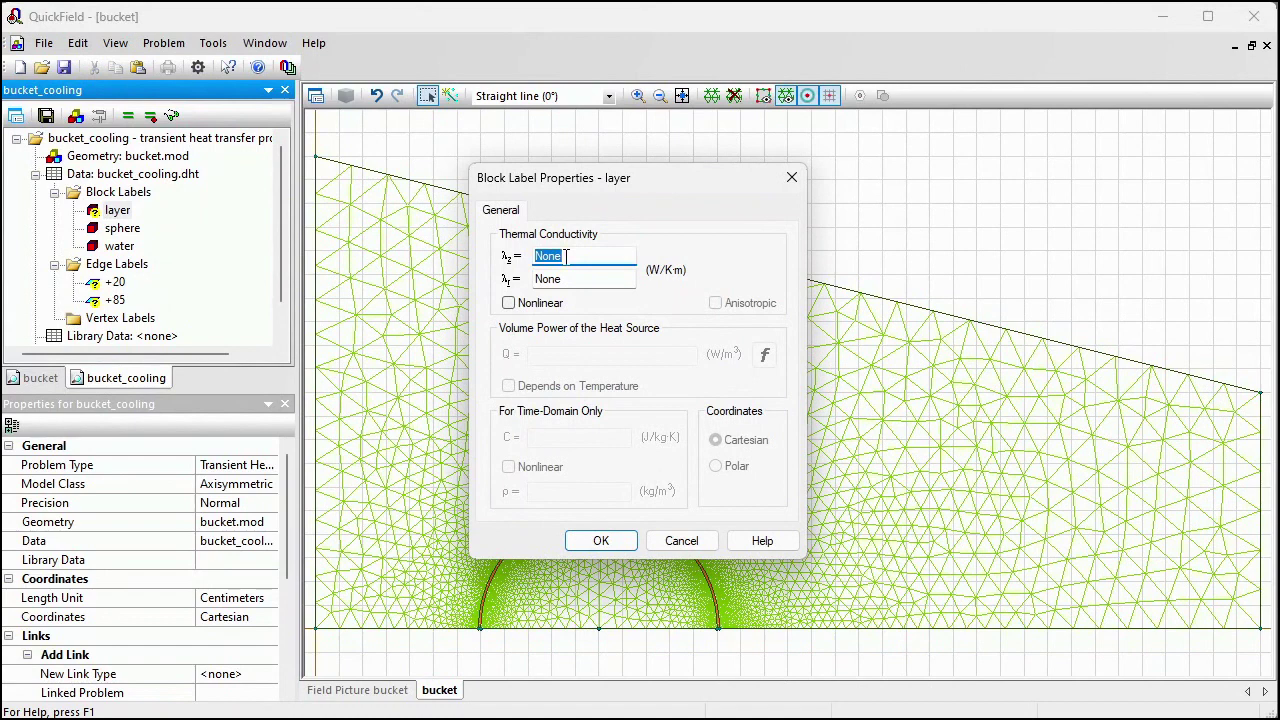
pyautogui.write('0')
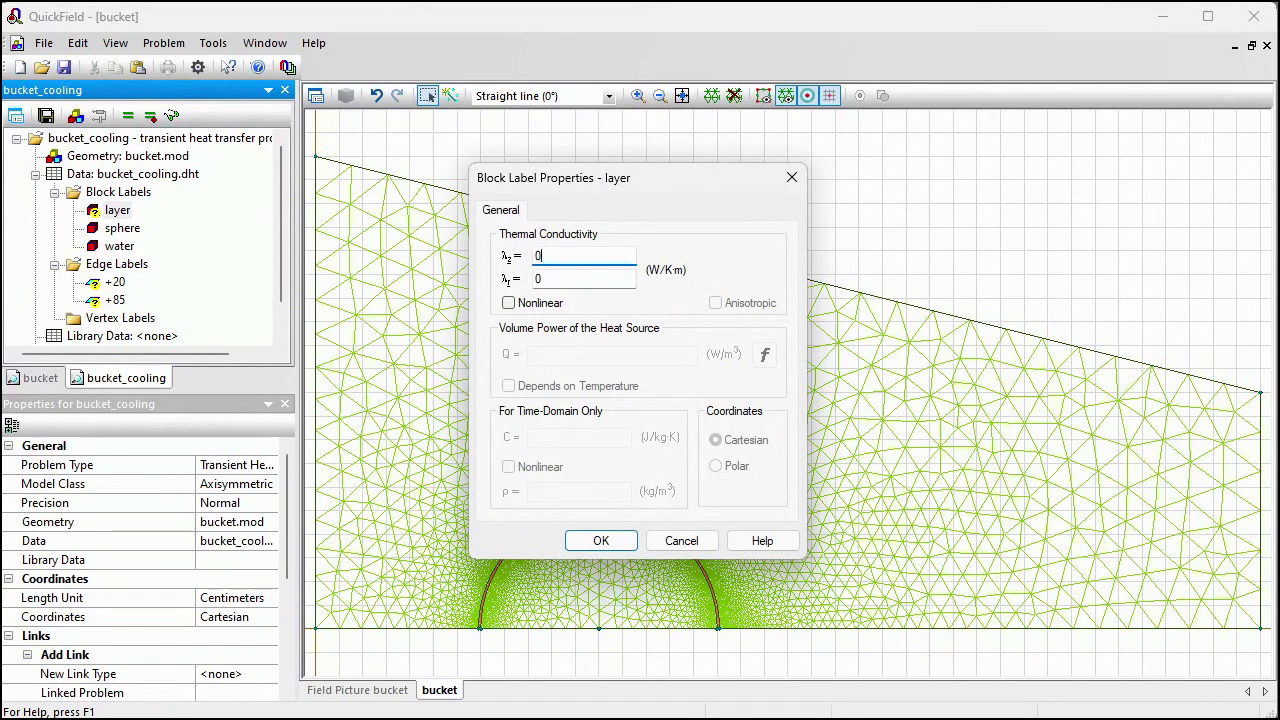
pyautogui.write('.6')
pyautogui.click(580, 490)
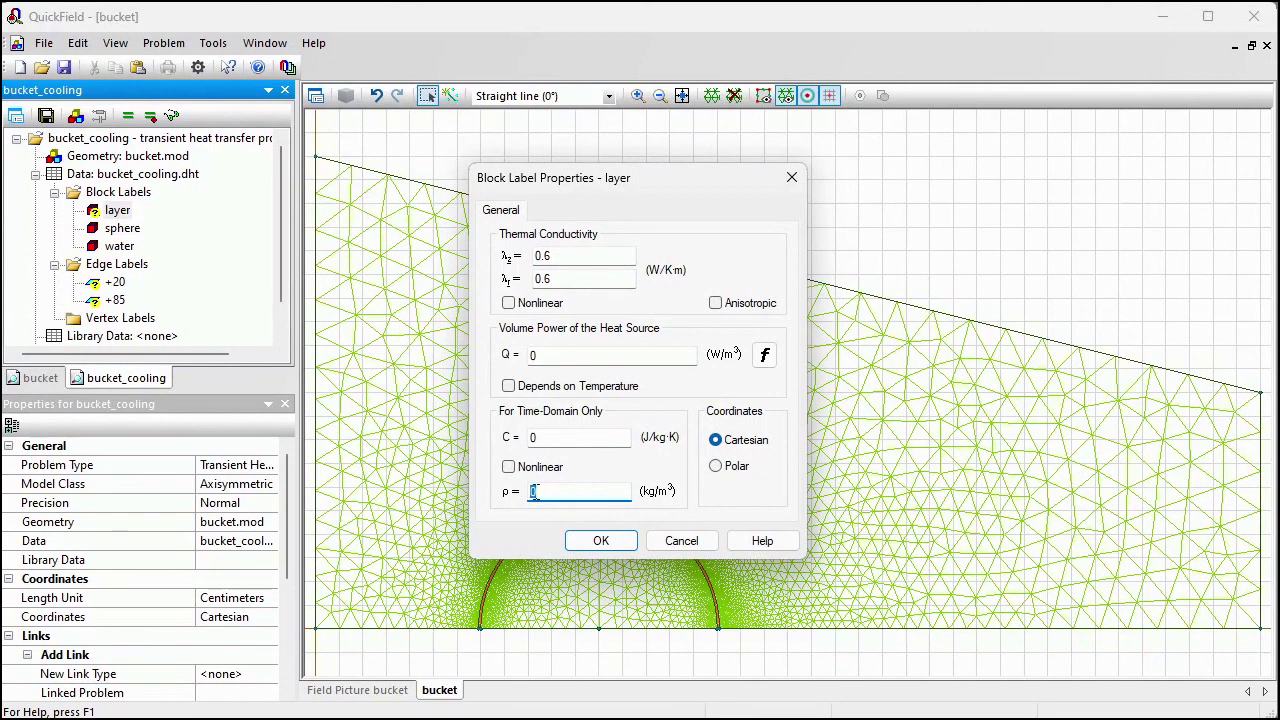
pyautogui.write('1000')
pyautogui.click(568, 440)
pyautogui.write('4')
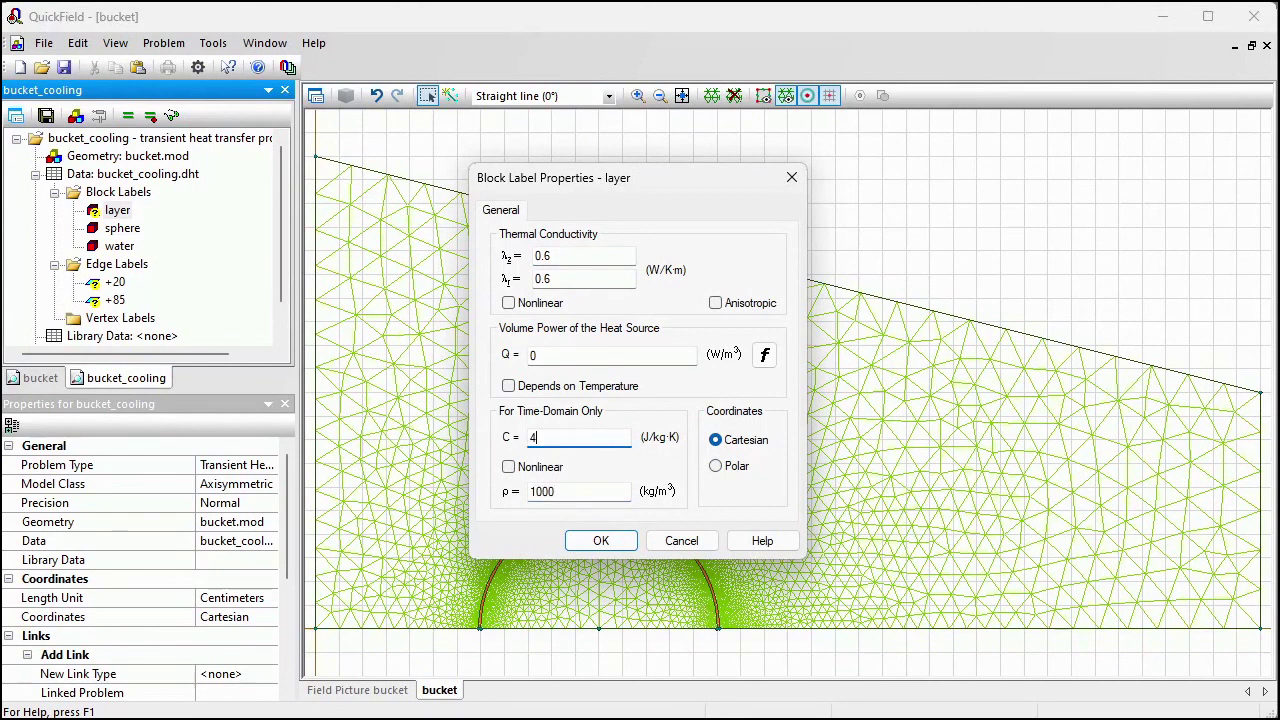
pyautogui.write('200')
pyautogui.click(601, 540)
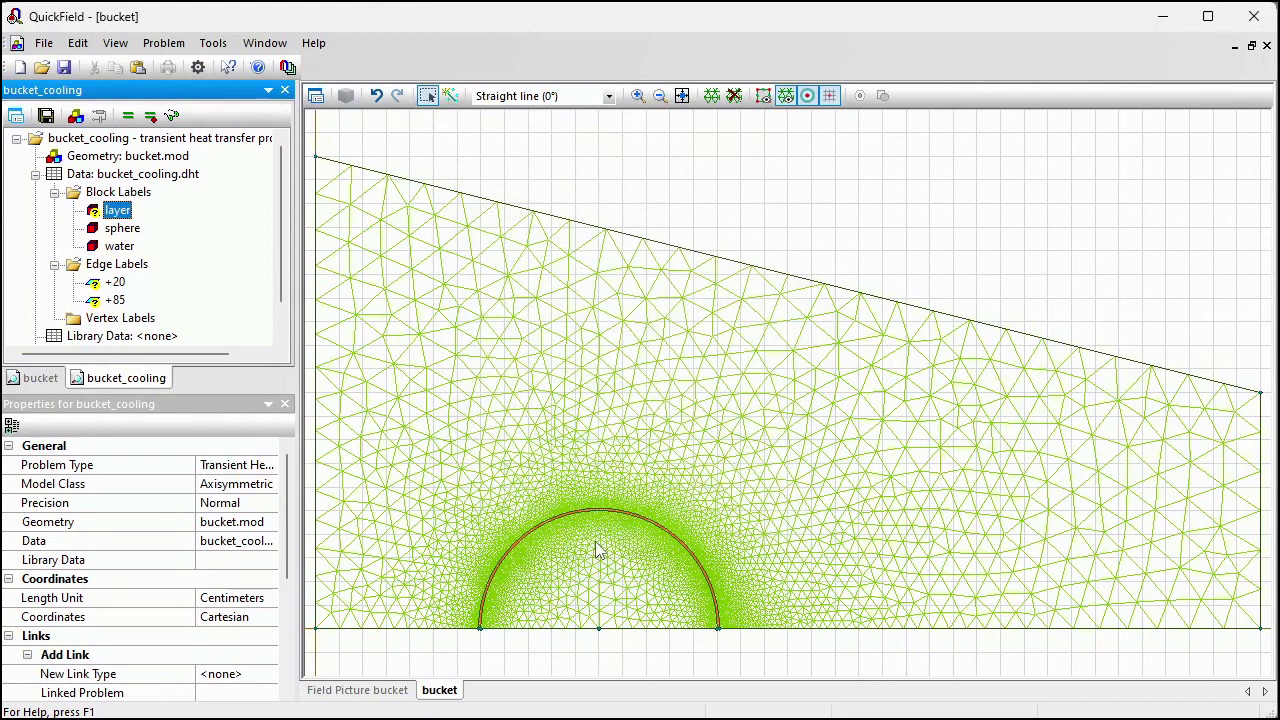
# Define the +20 and +85 edge labels in bucket_cooling without any boundary condition enabled
pyautogui.click(108, 283)
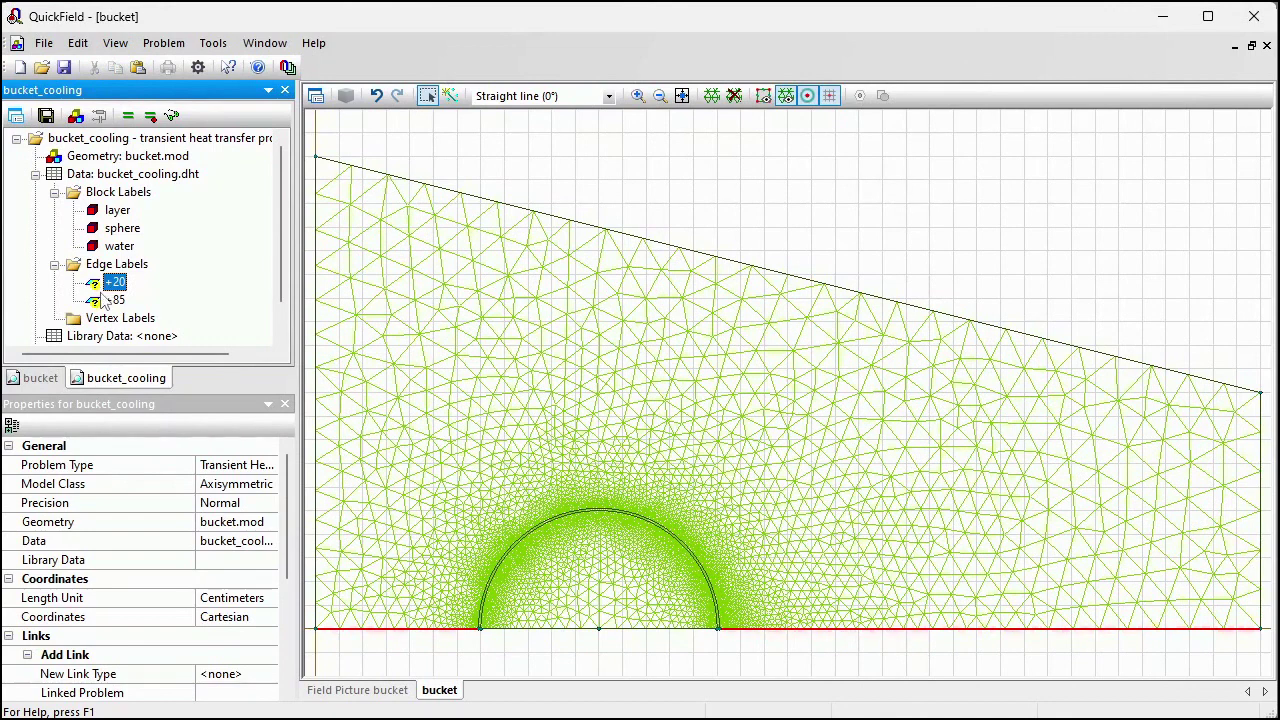
pyautogui.doubleClick(112, 283)
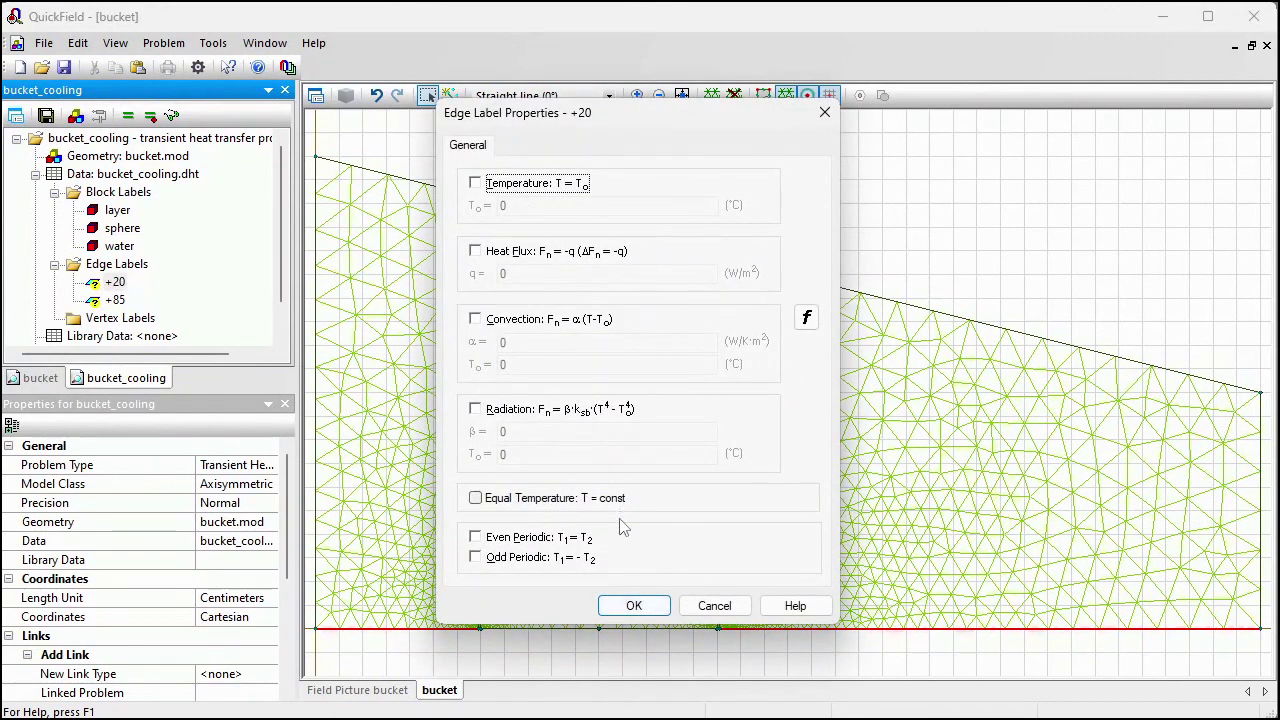
pyautogui.click(627, 608)
pyautogui.doubleClick(100, 301)
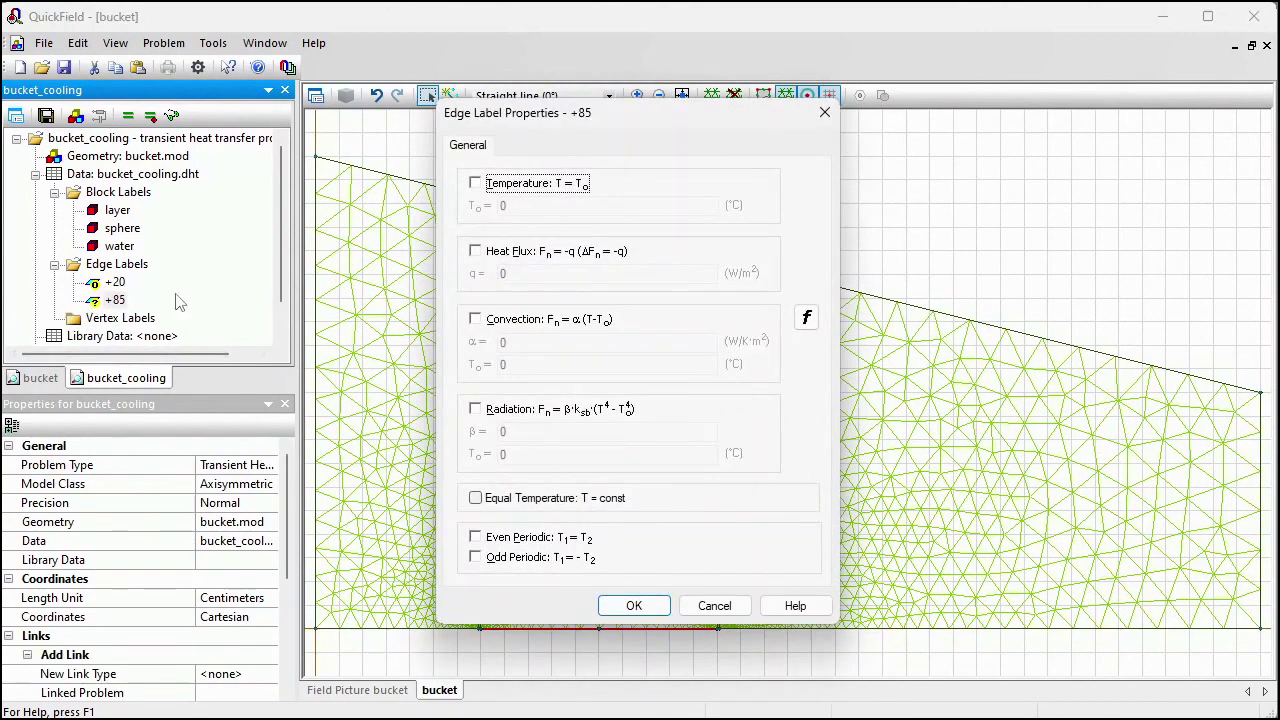
pyautogui.click(628, 606)
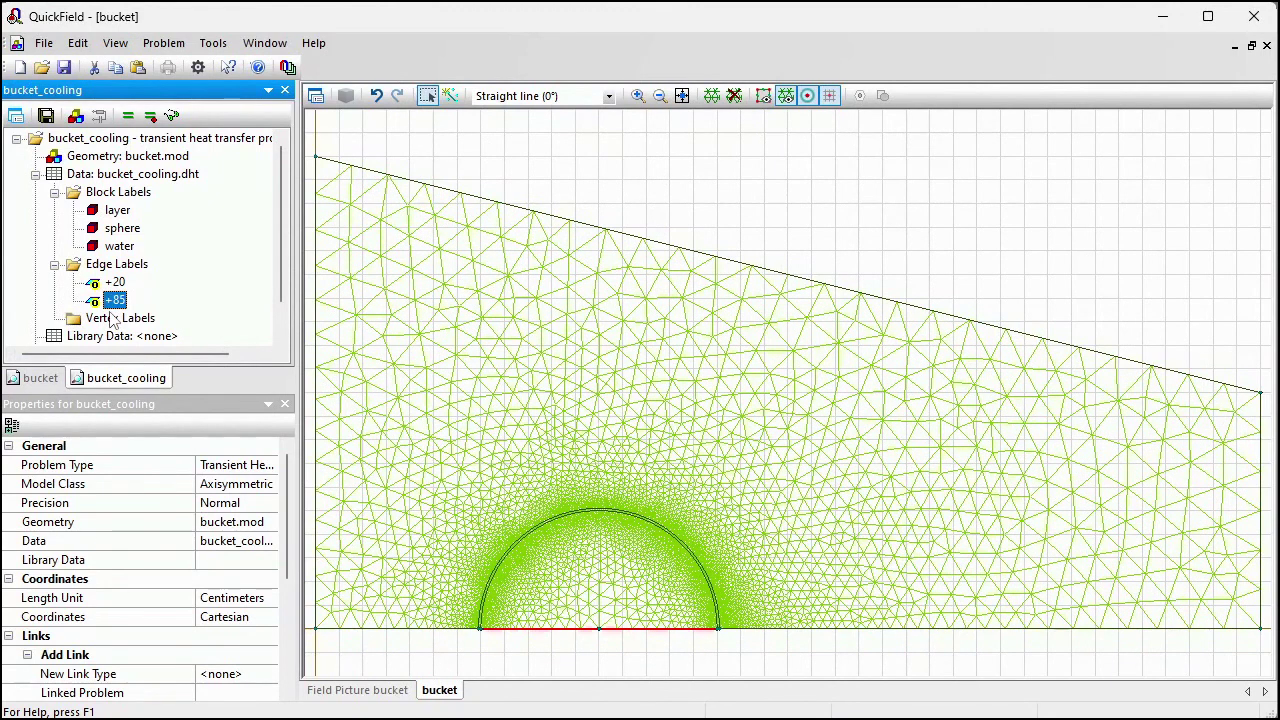
# Add a Temperature field data link to bucket.pbm in the bucket_cooling problem properties
pyautogui.moveTo(283, 225); pyautogui.dragTo(289, 254)
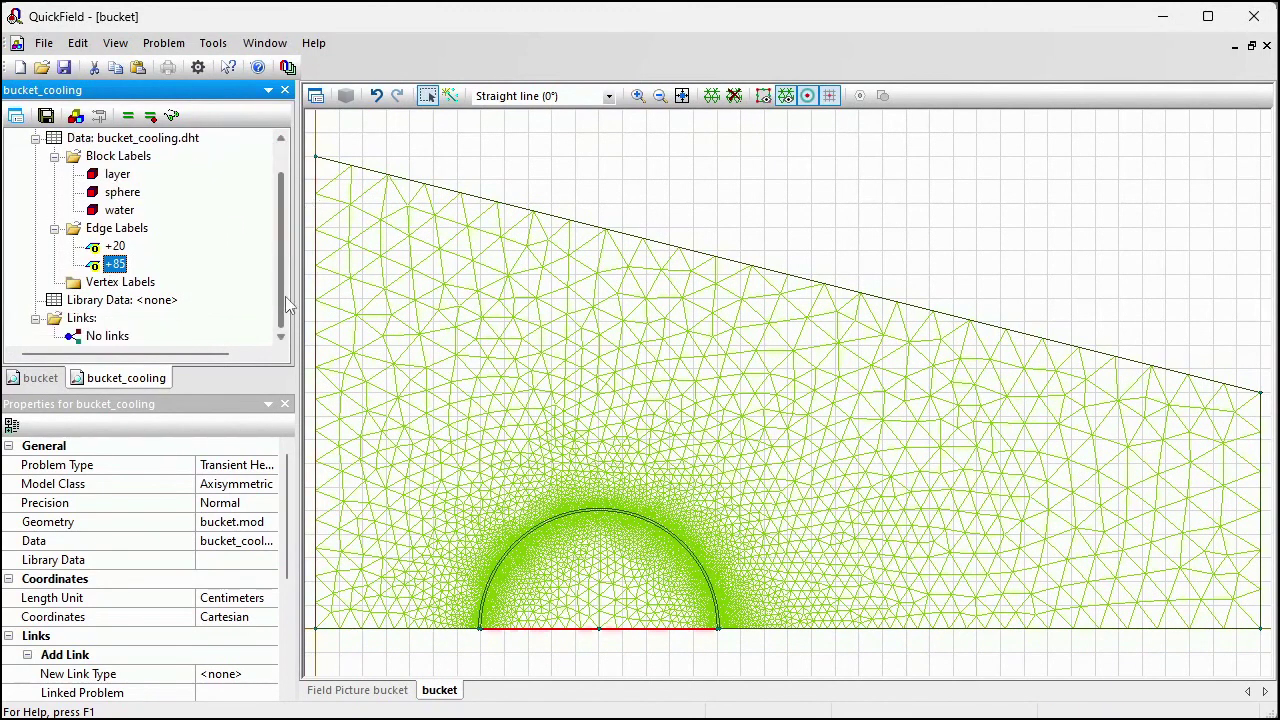
pyautogui.click(108, 338)
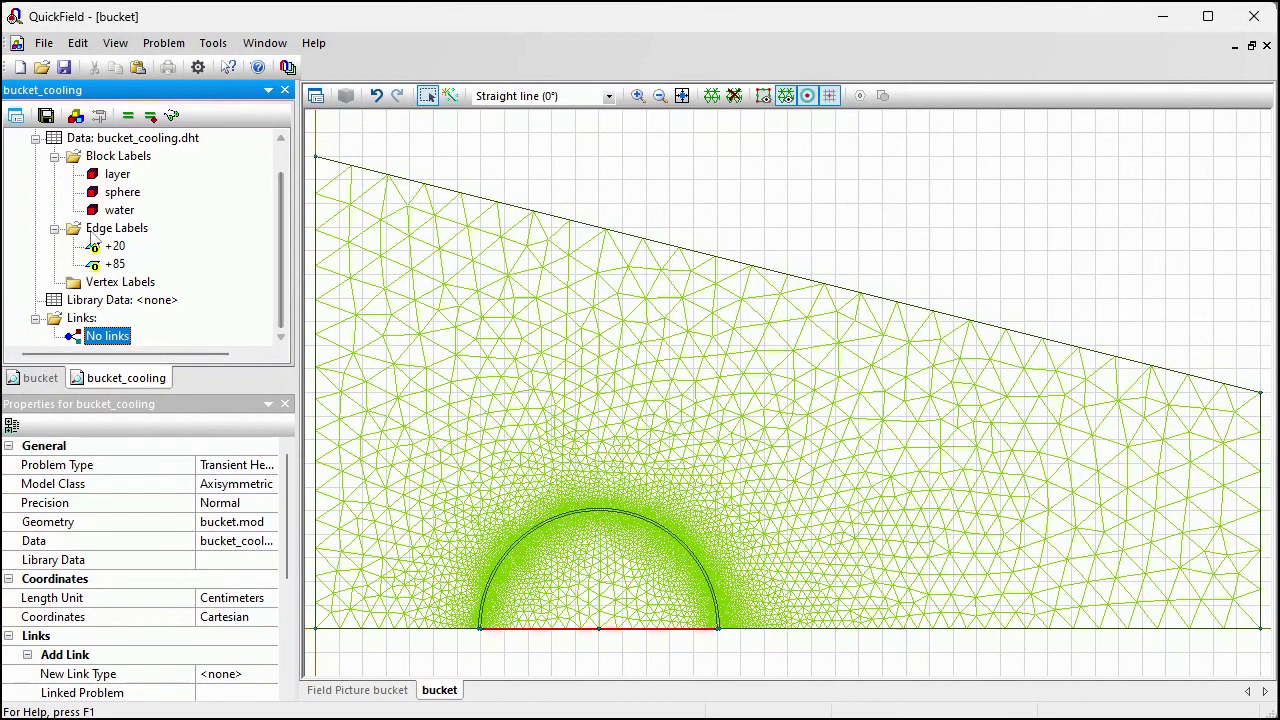
pyautogui.click(16, 117)
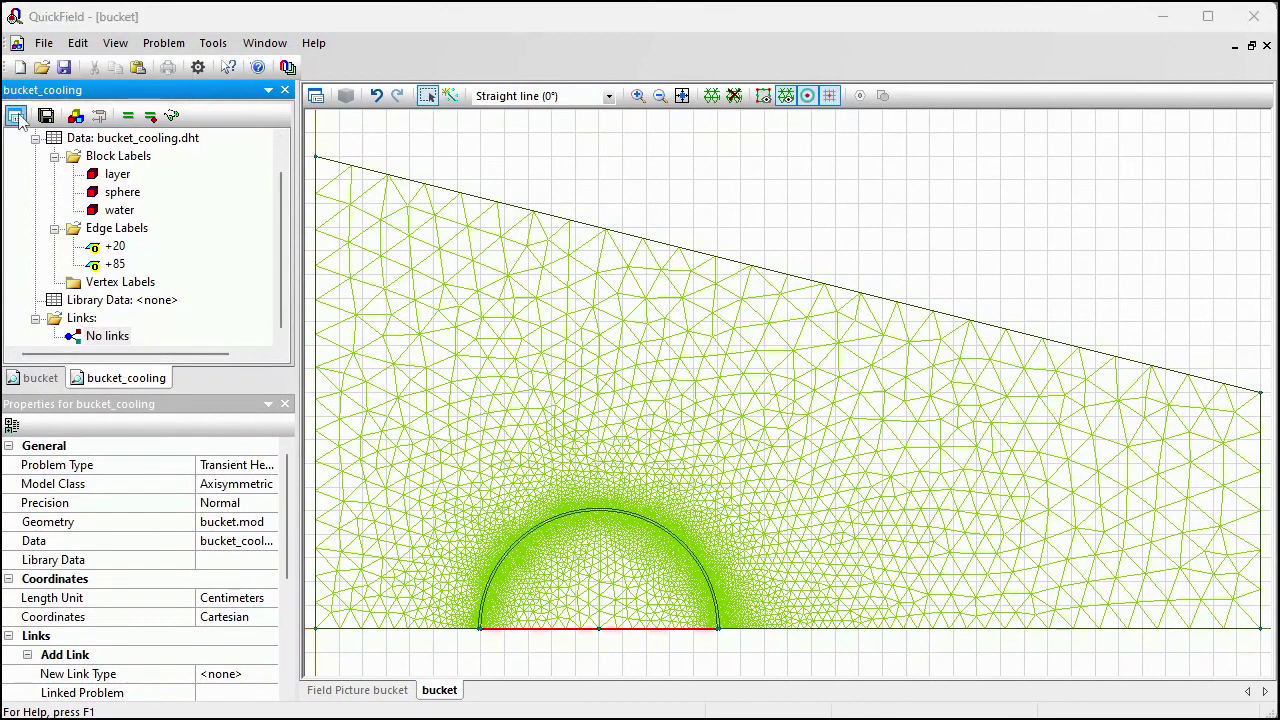
pyautogui.click(500, 200)
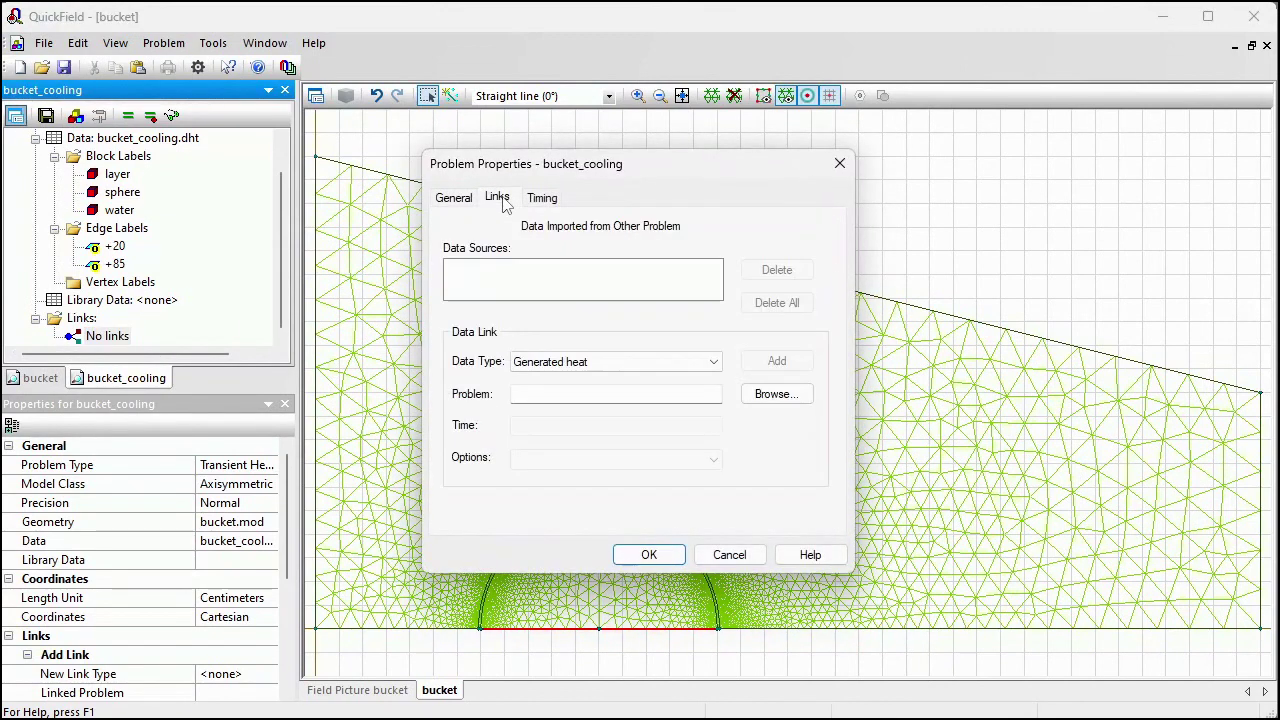
pyautogui.click(578, 368)
pyautogui.click(572, 392)
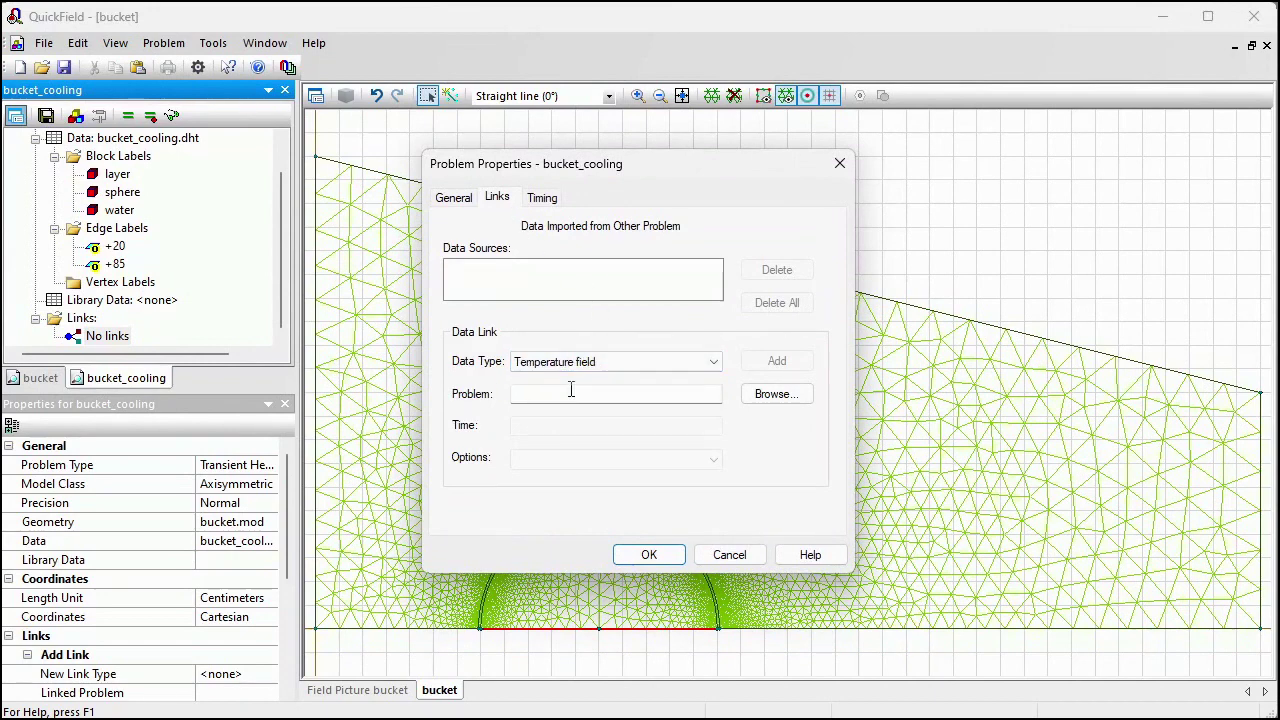
pyautogui.click(763, 396)
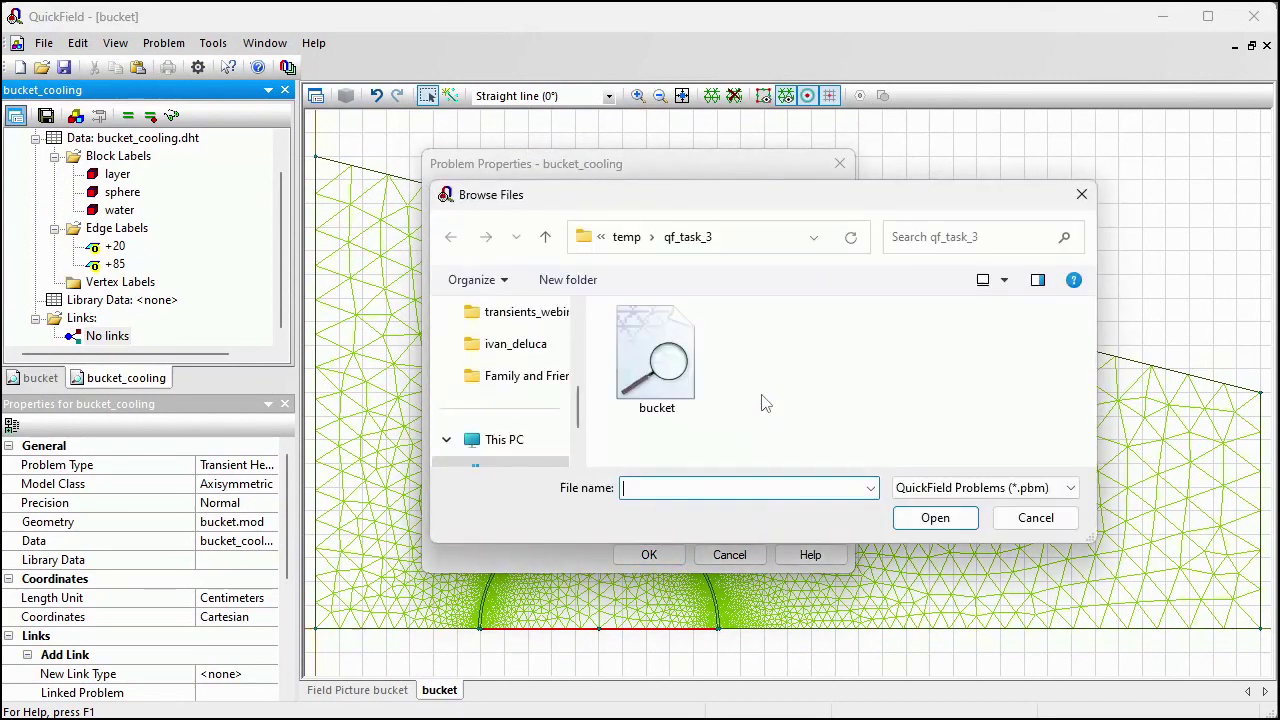
pyautogui.click(660, 393)
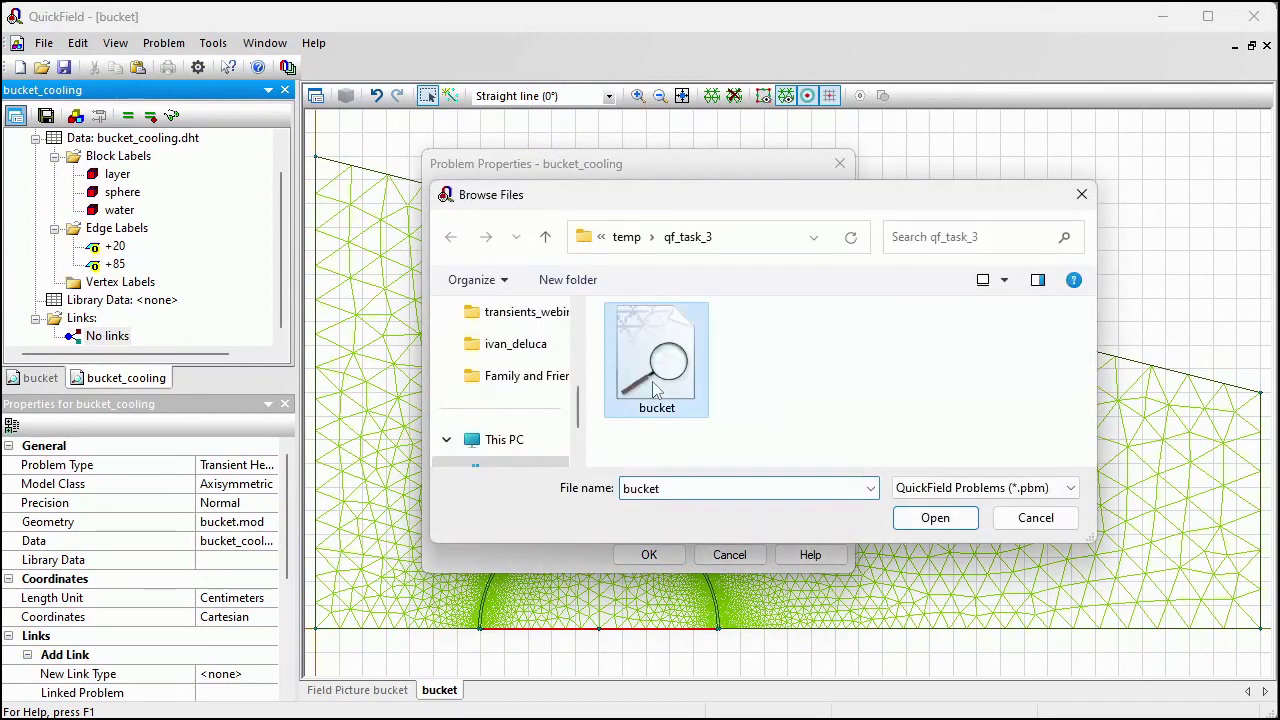
pyautogui.click(934, 517)
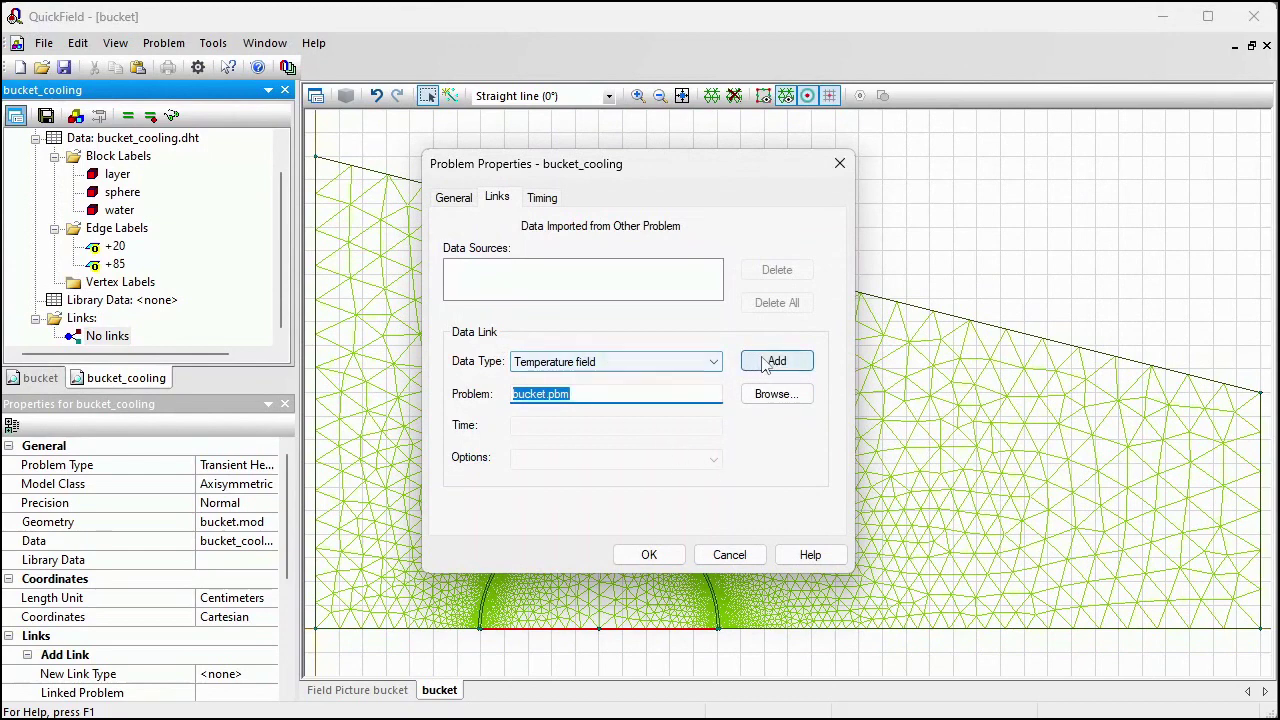
pyautogui.click(776, 361)
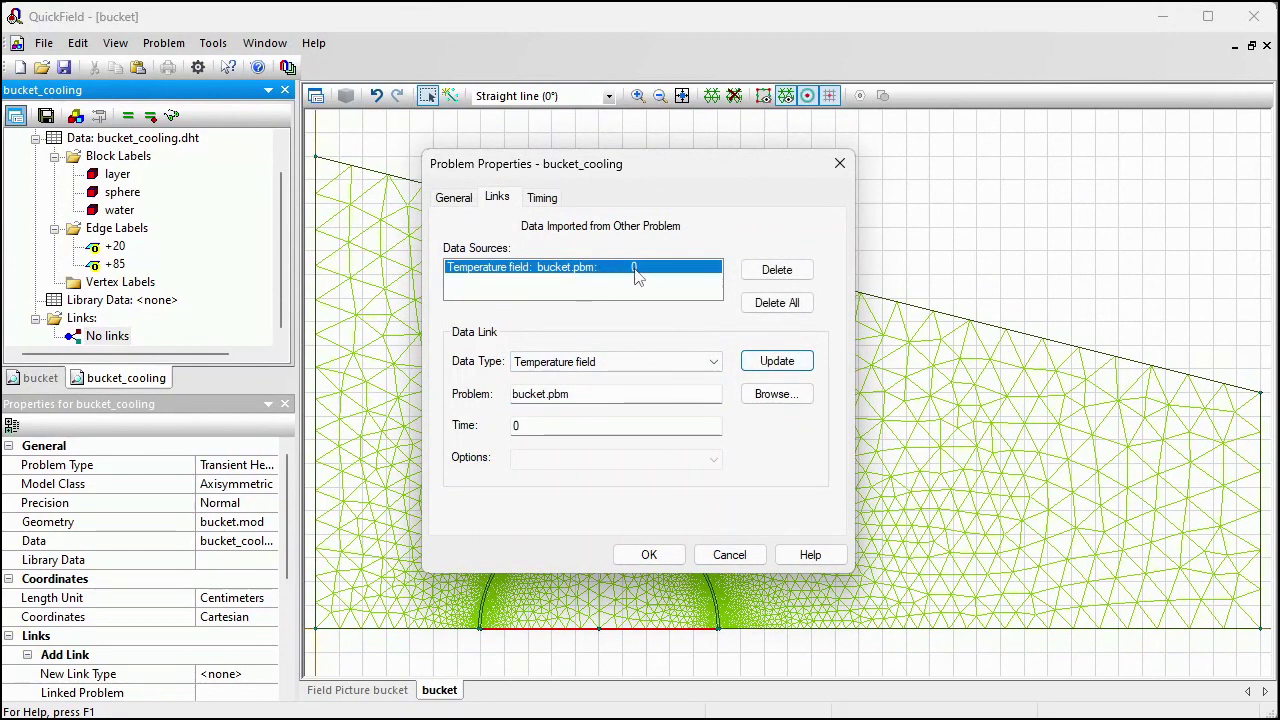
# Set the temperature field link's time to 3600 s, update the link and apply the problem properties
pyautogui.doubleClick(516, 426)
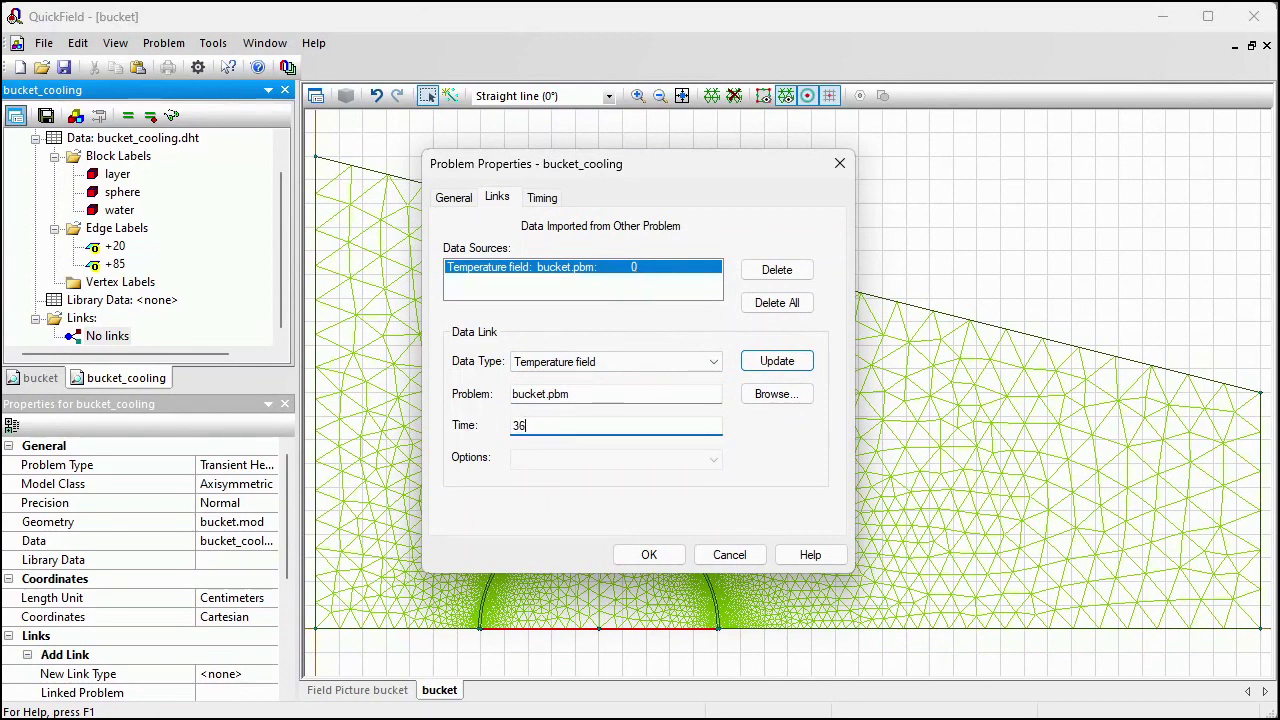
pyautogui.click(777, 361)
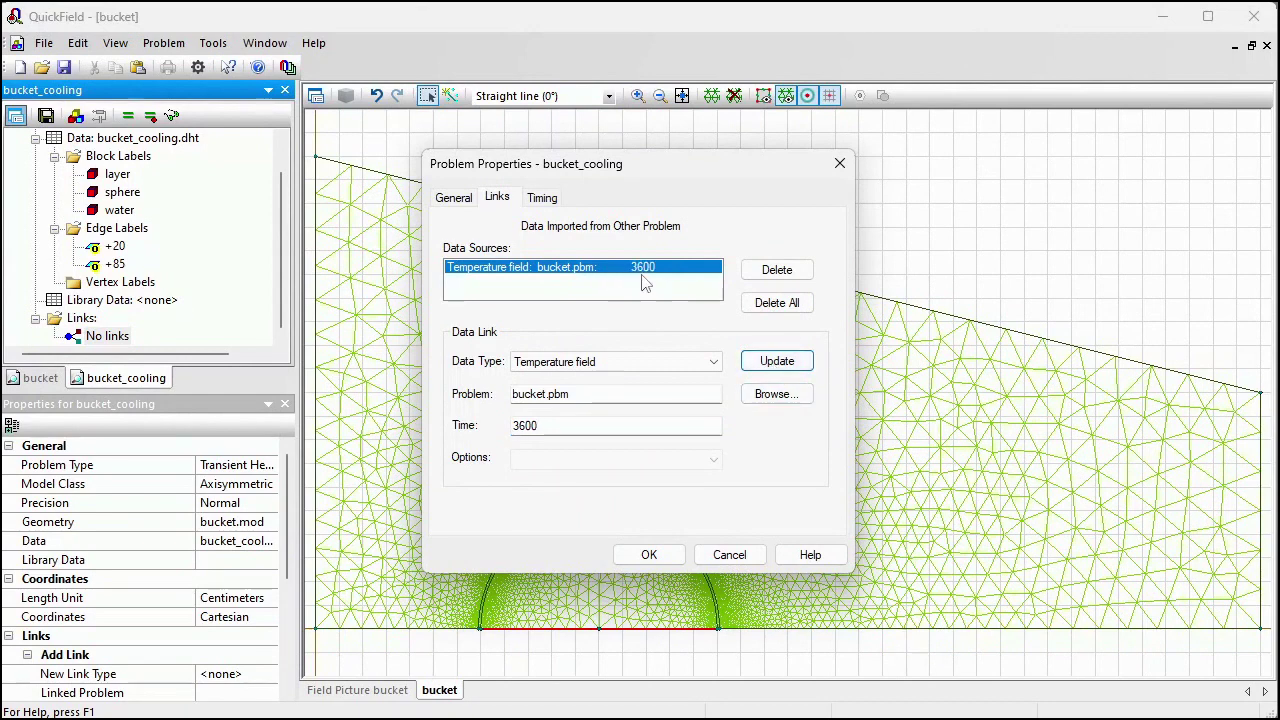
pyautogui.click(648, 554)
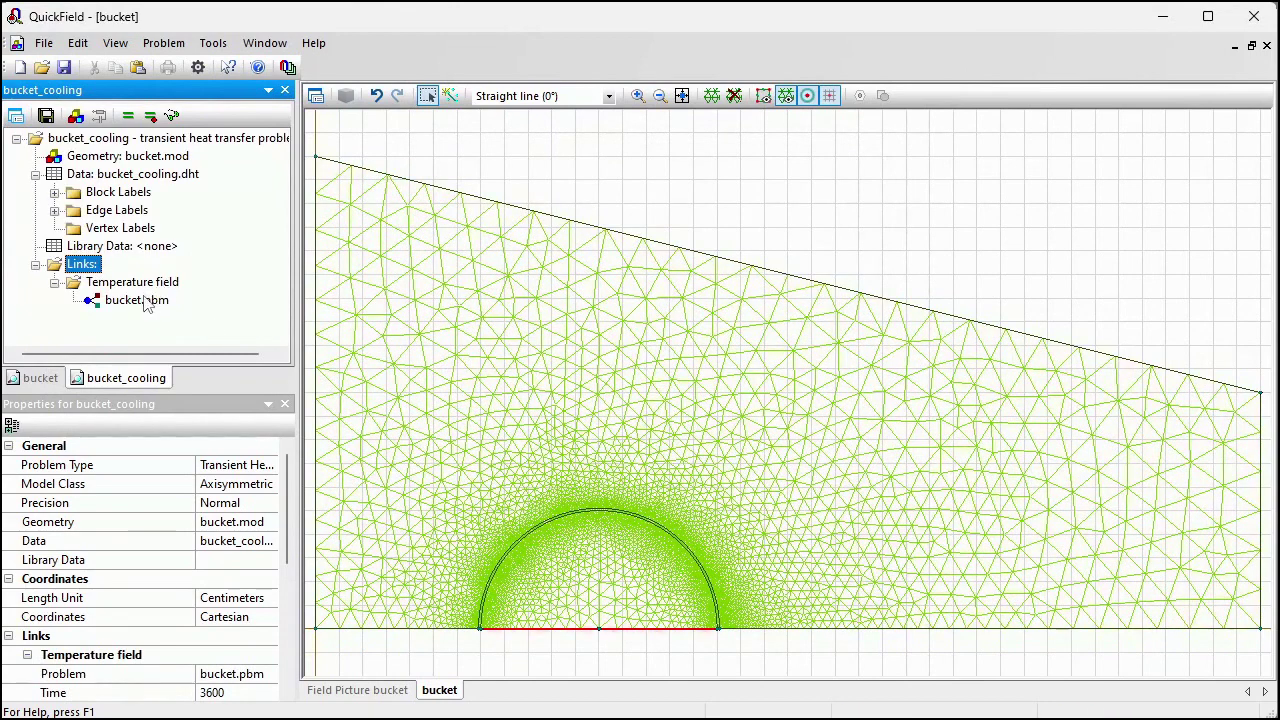
# Review the bucket.pbm link and the temperature field picture of the bucket problem it imports
pyautogui.click(142, 302)
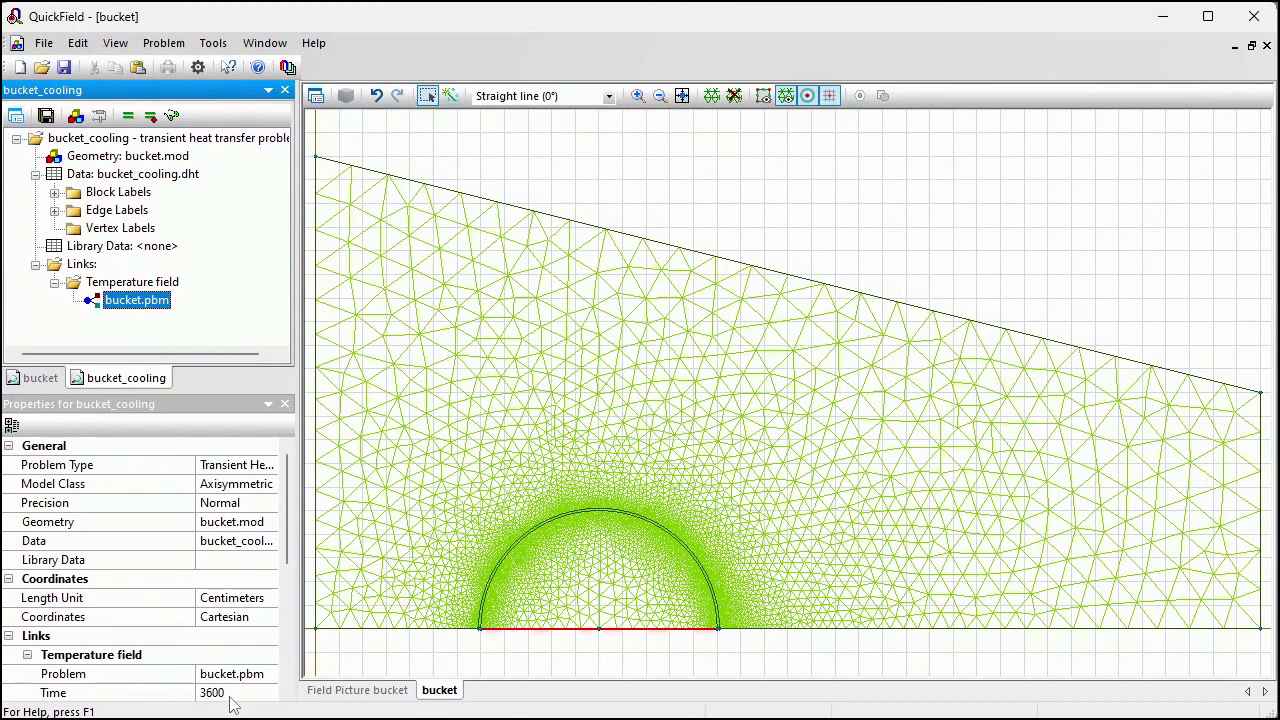
pyautogui.click(362, 692)
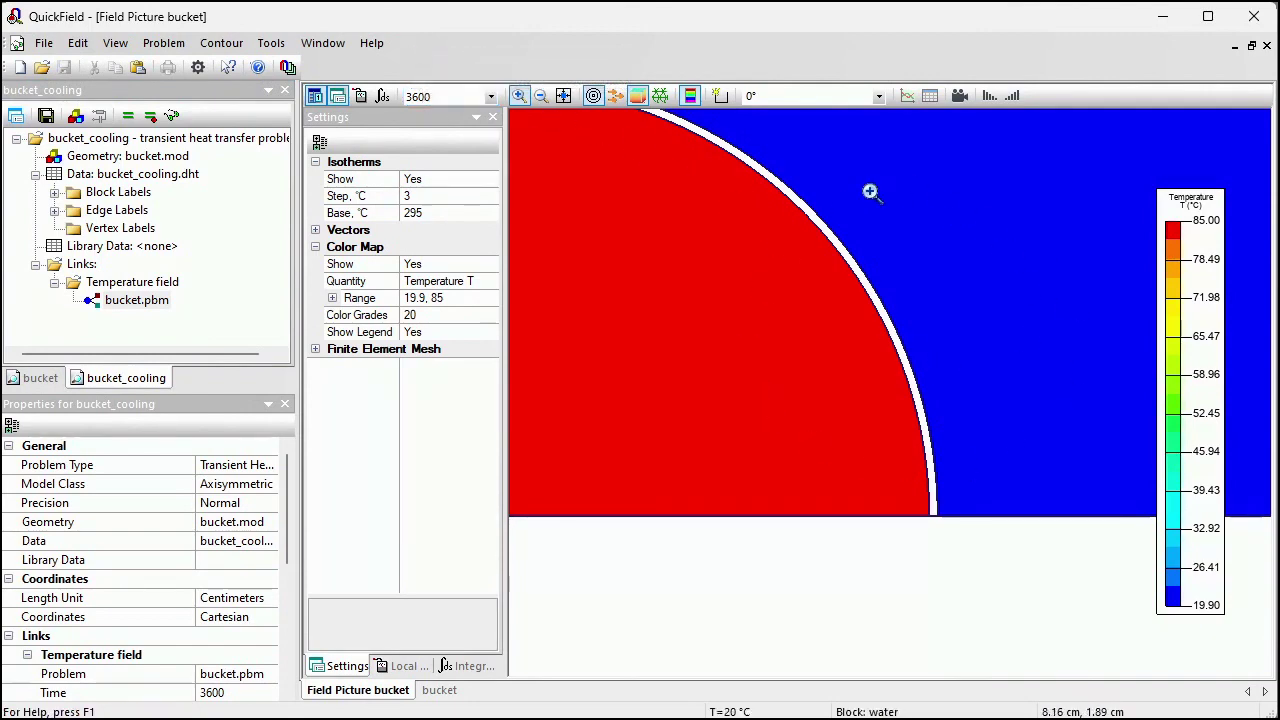
pyautogui.click(450, 694)
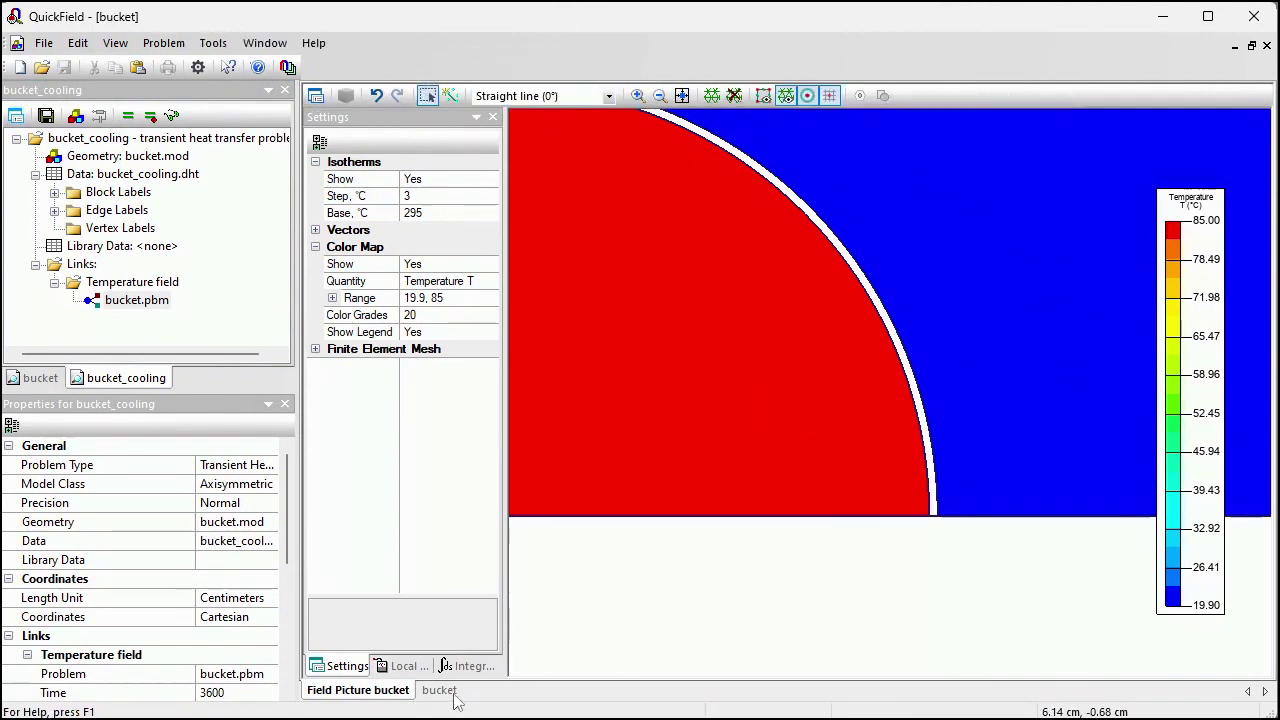
# Solve the bucket_cooling problem, saving its modified files, and display the resulting temperature field
pyautogui.click(115, 142)
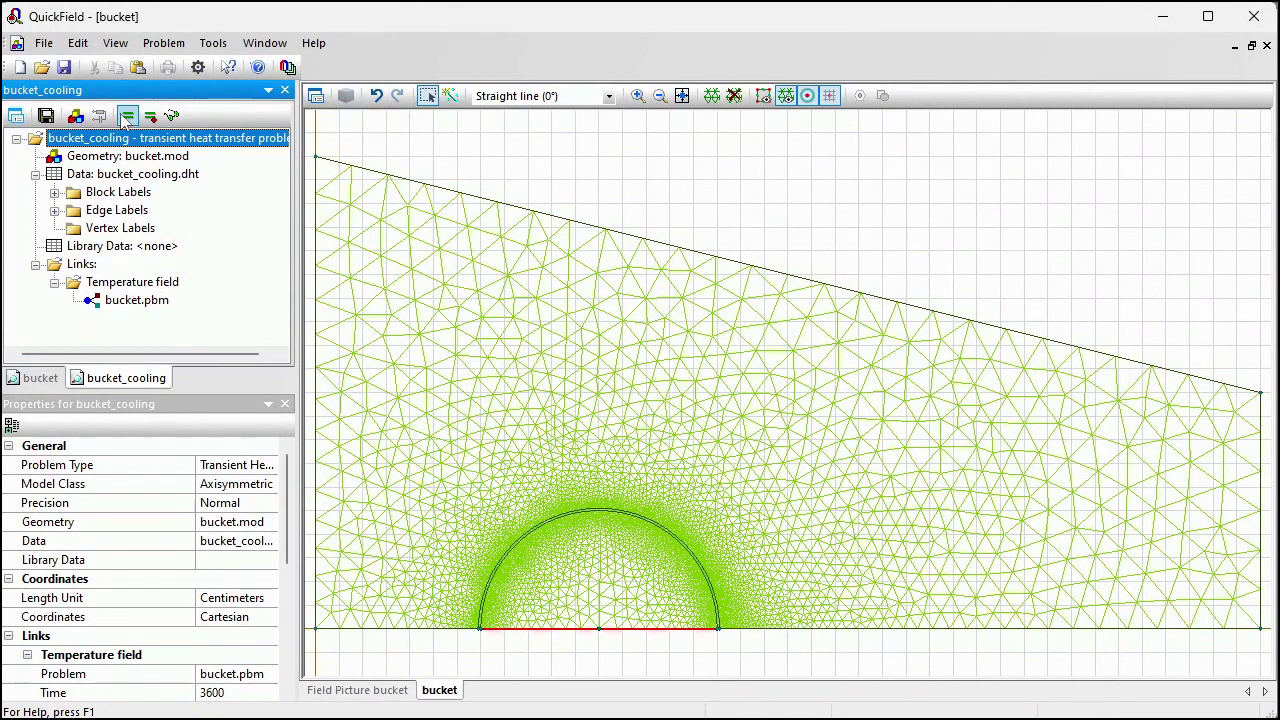
pyautogui.click(128, 117)
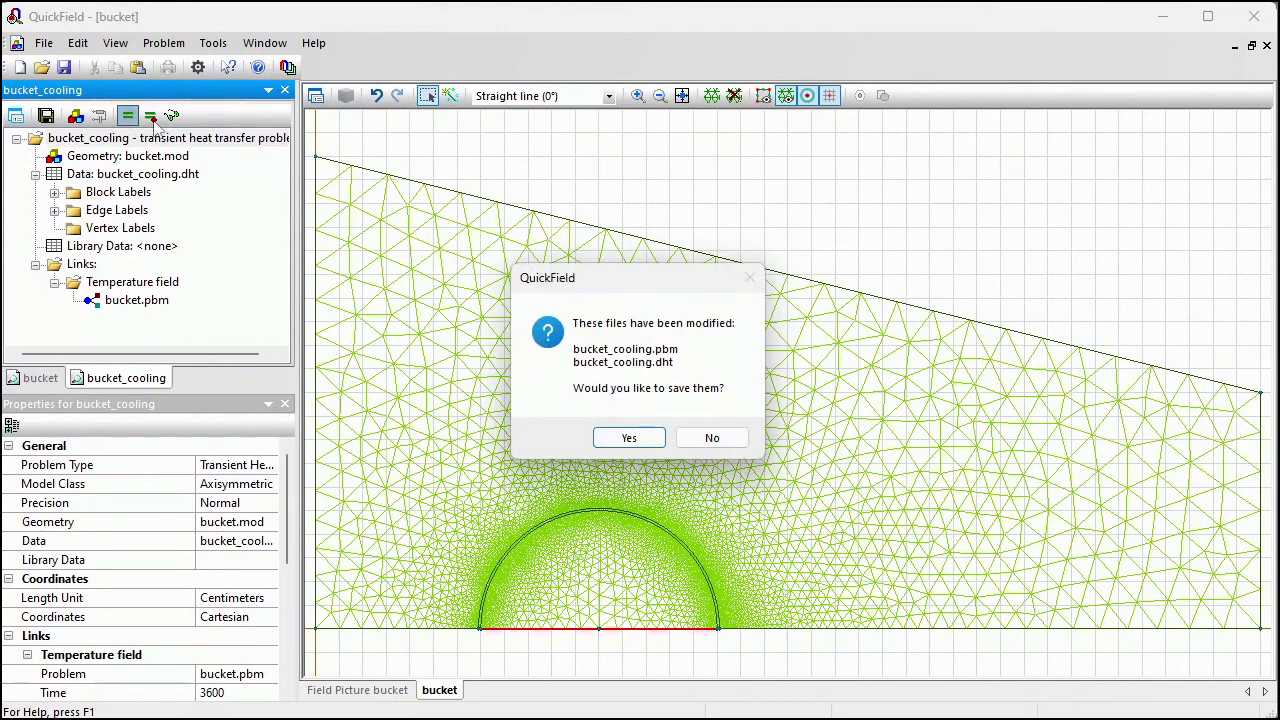
pyautogui.click(629, 437)
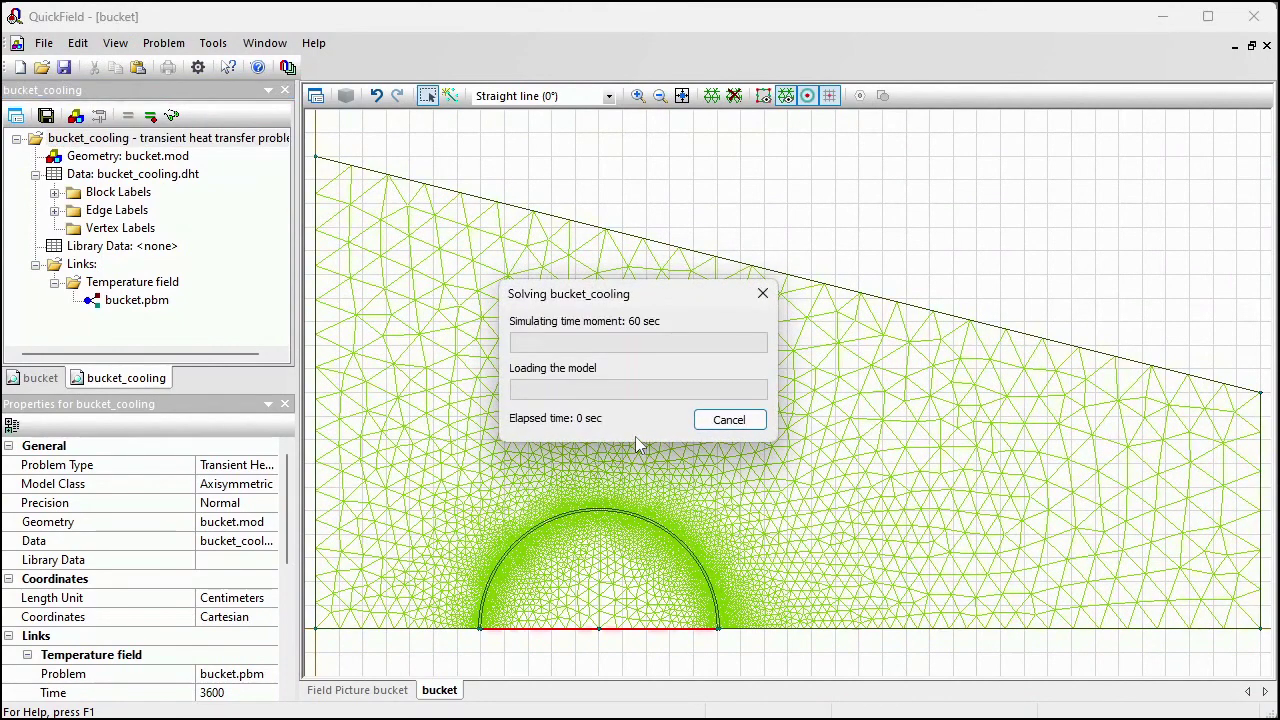
pyautogui.click(697, 410)
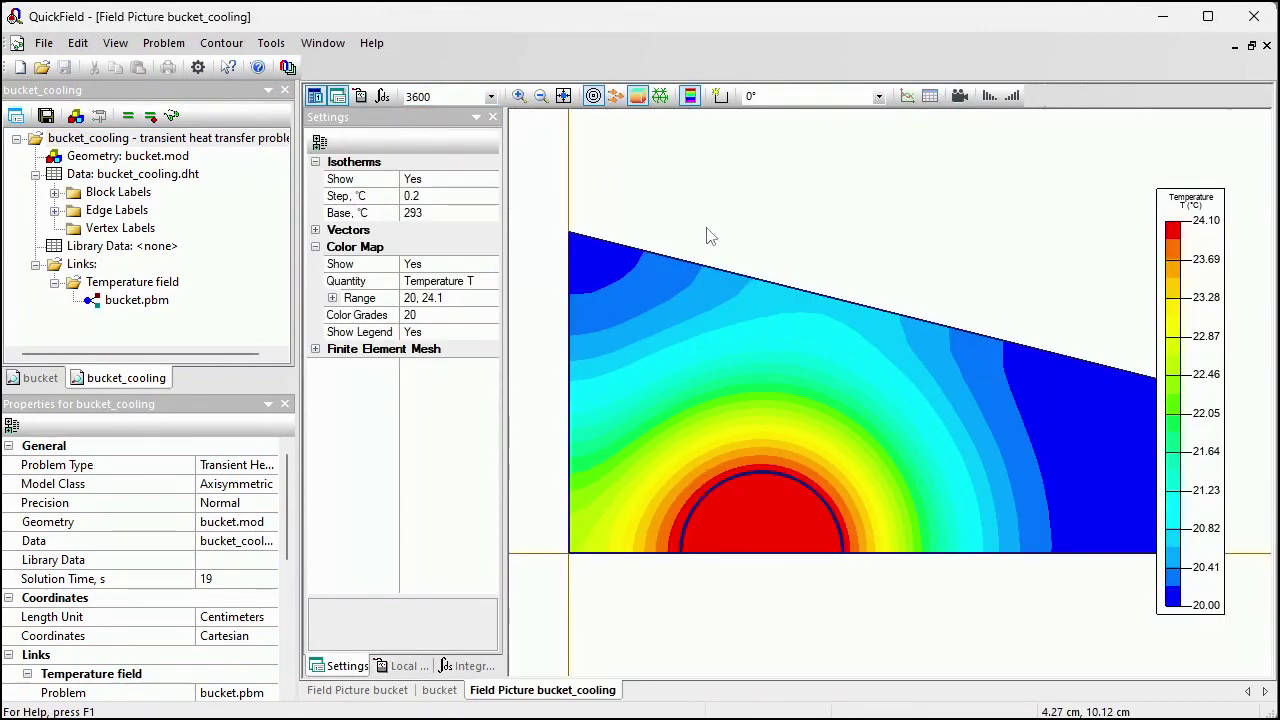
# Display the bucket_cooling temperature field at 0 s, then return it to 3600 s to compare the cooling
pyautogui.click(491, 96)
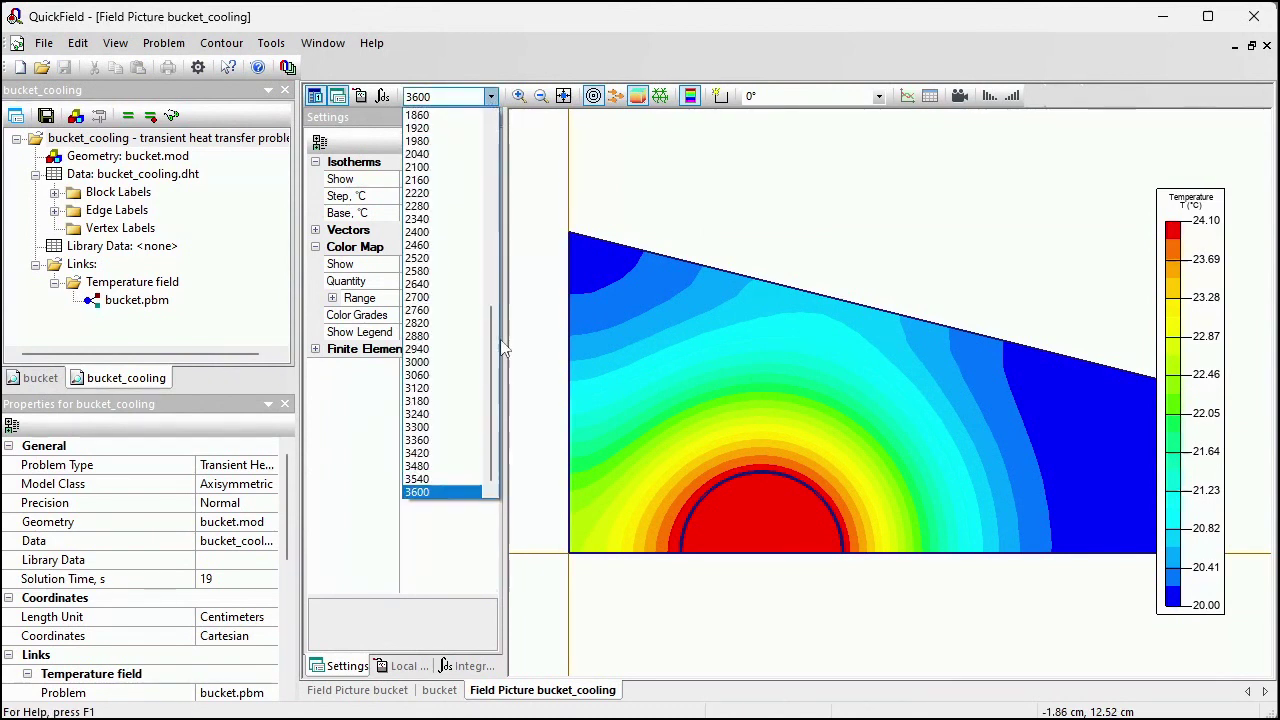
pyautogui.moveTo(491, 345); pyautogui.dragTo(491, 165)
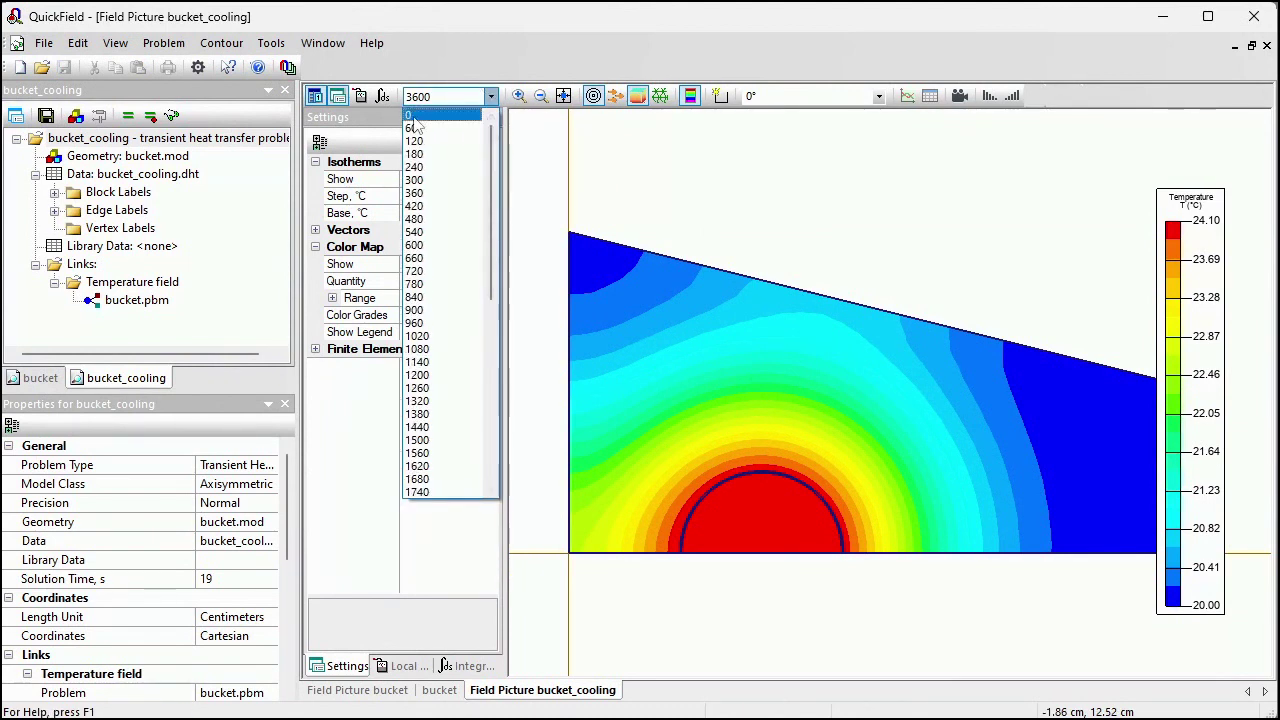
pyautogui.click(414, 116)
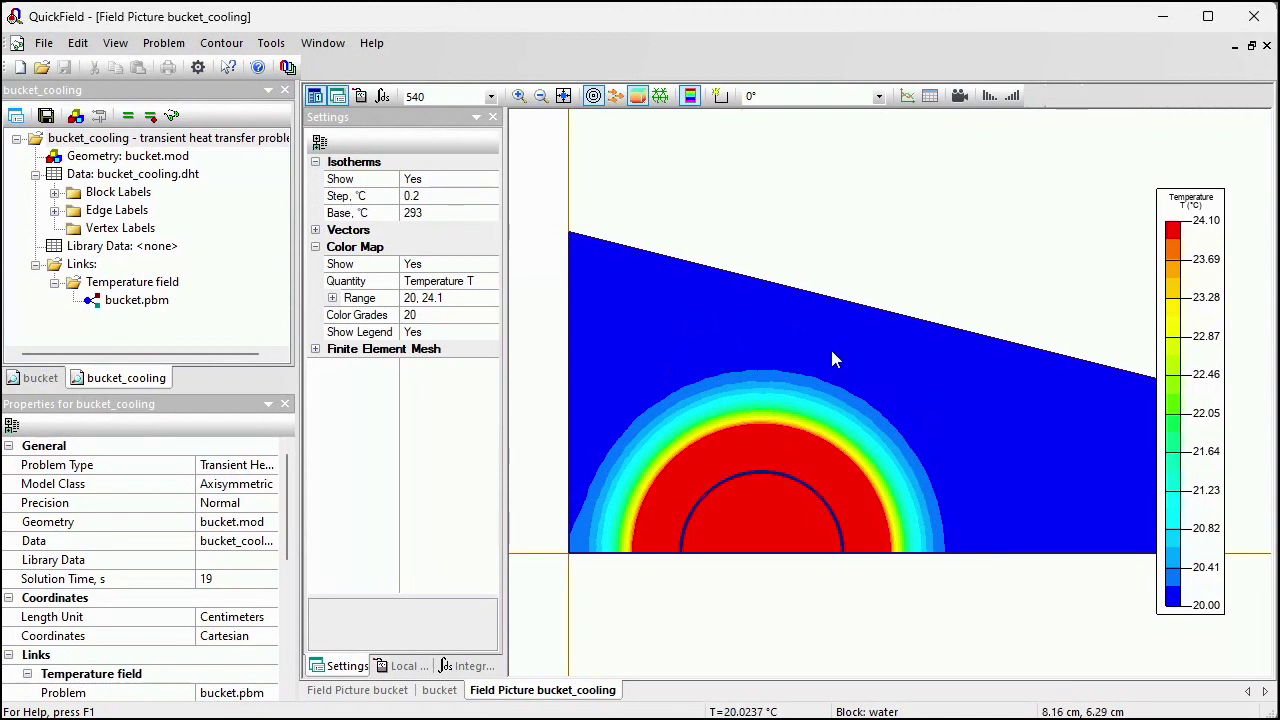
pyautogui.click(490, 96)
pyautogui.moveTo(490, 158); pyautogui.dragTo(490, 290)
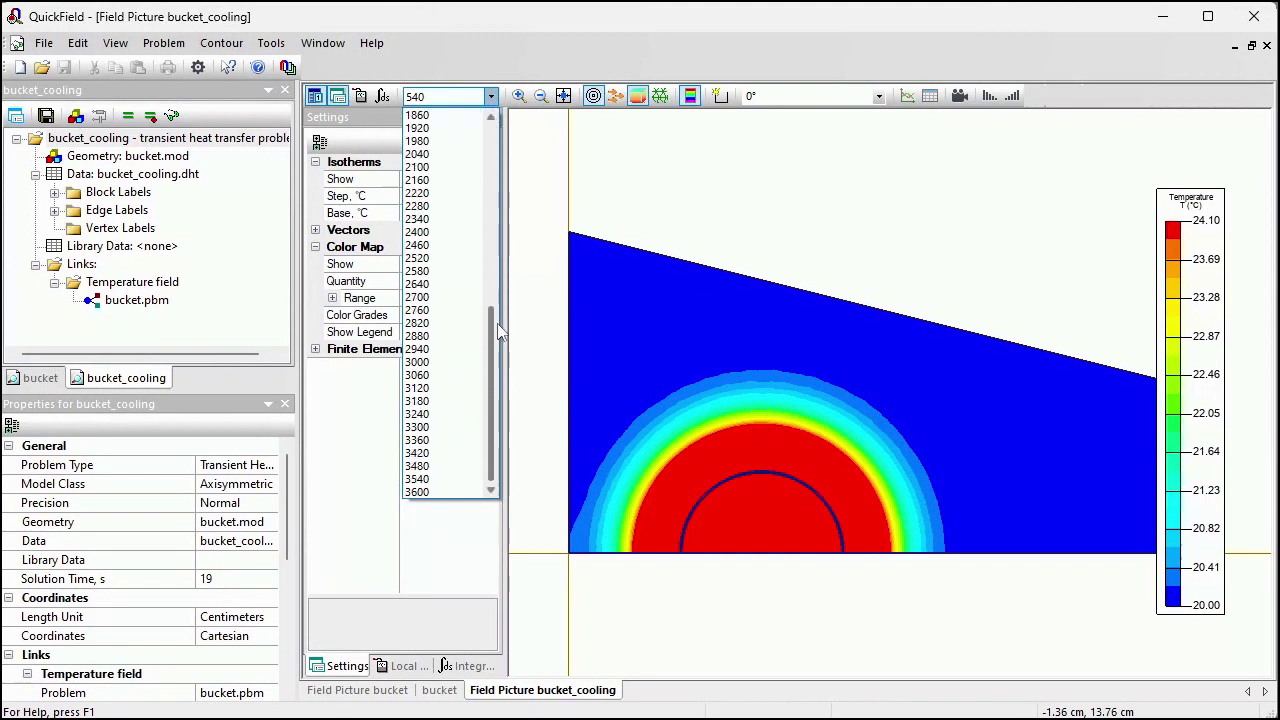
pyautogui.click(438, 492)
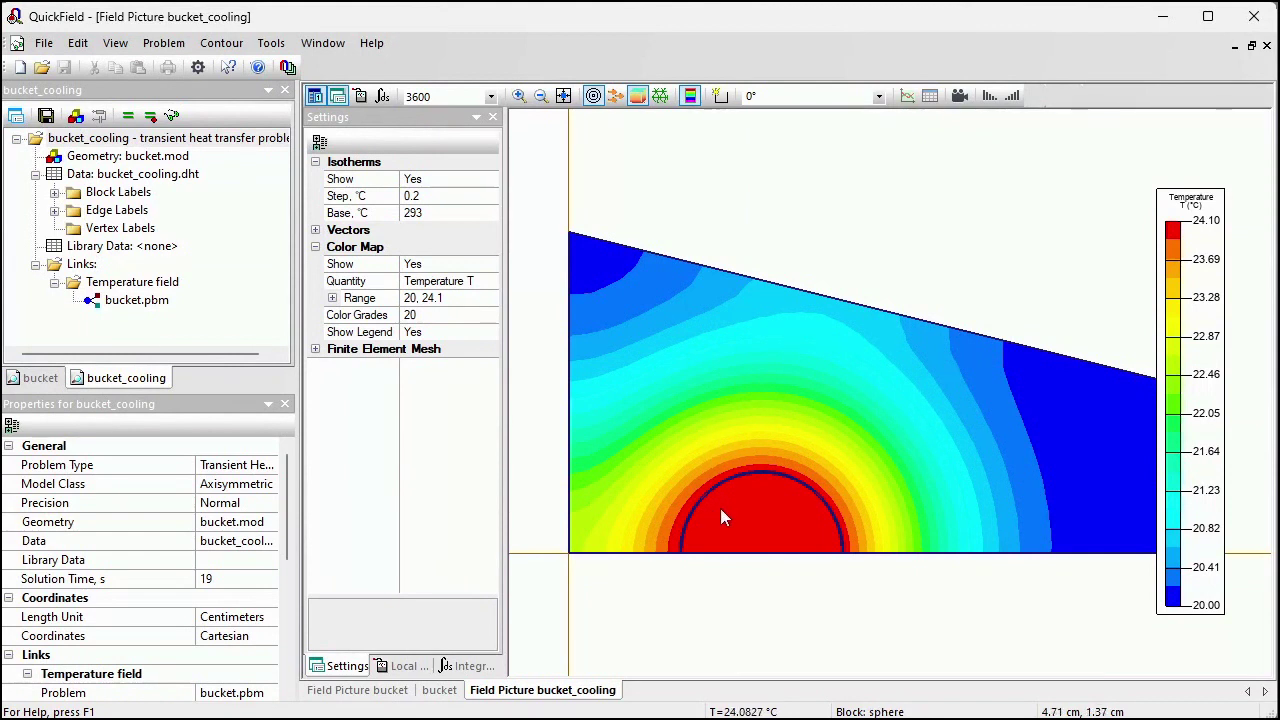
# Set the bucket_cooling problem to calculate up to 360000 s with a time step of 3600 s and accept invalidating the old results
pyautogui.click(202, 153)
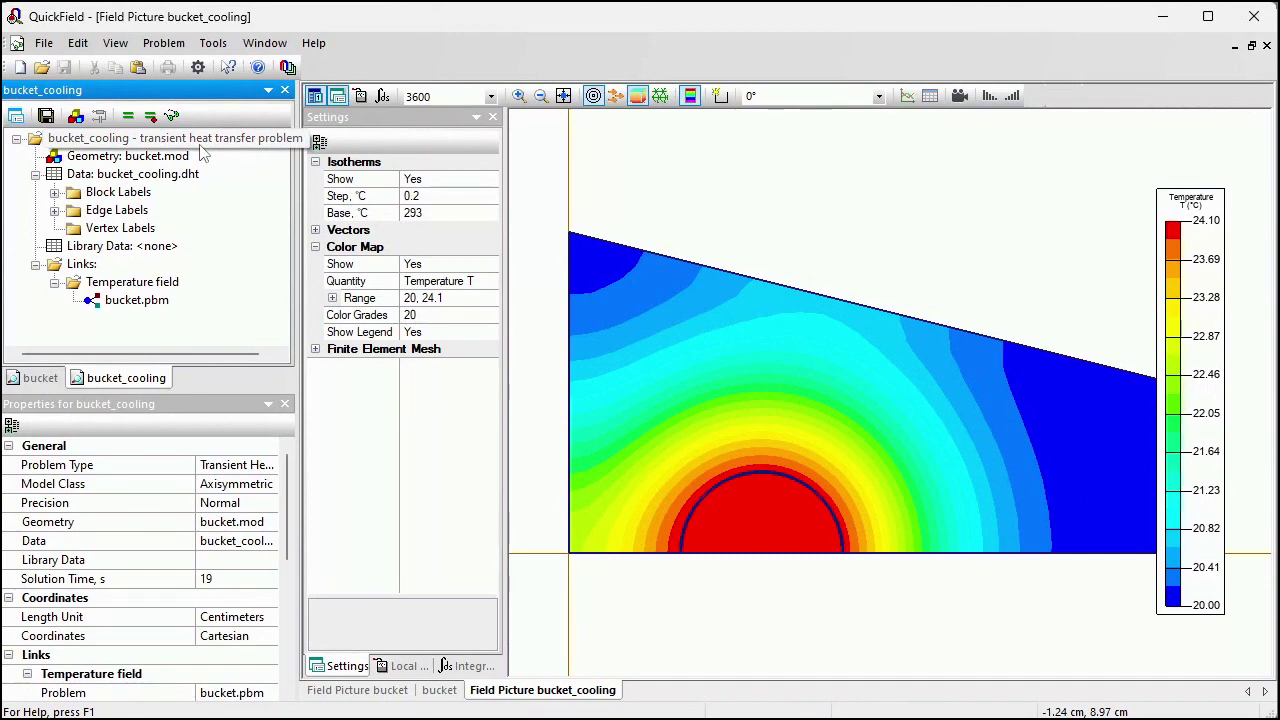
pyautogui.click(113, 142)
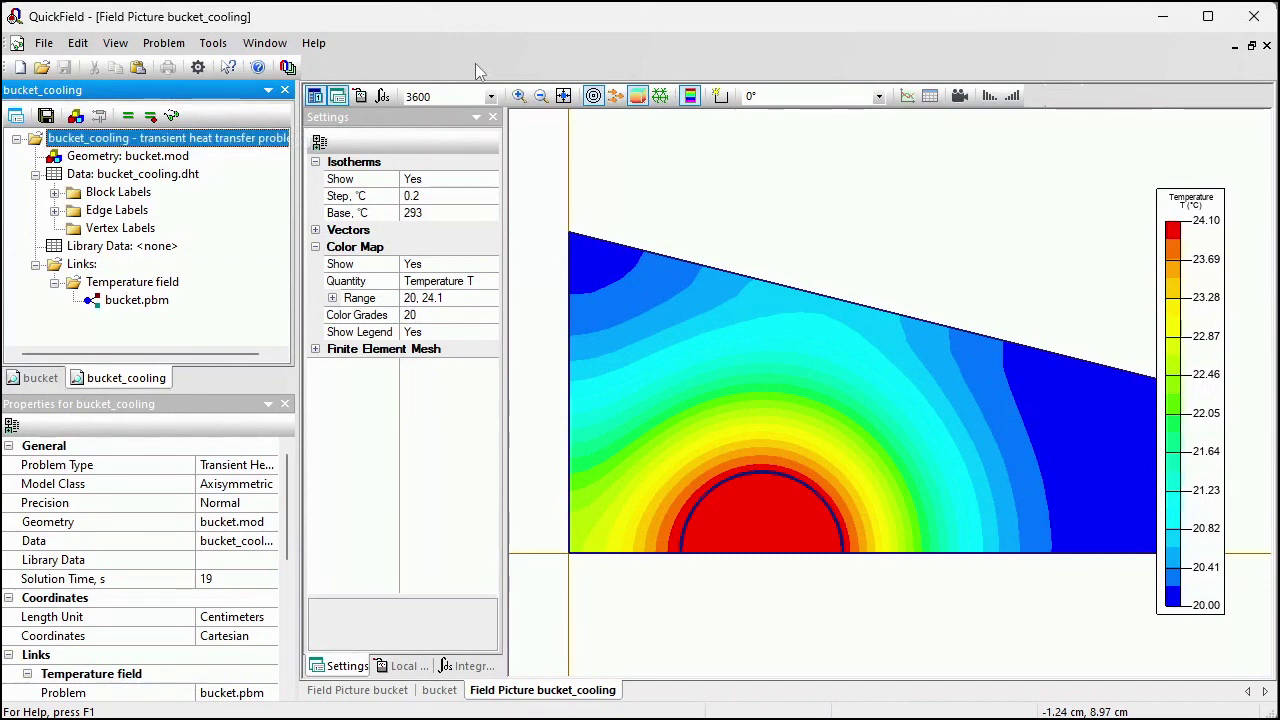
pyautogui.doubleClick(113, 142)
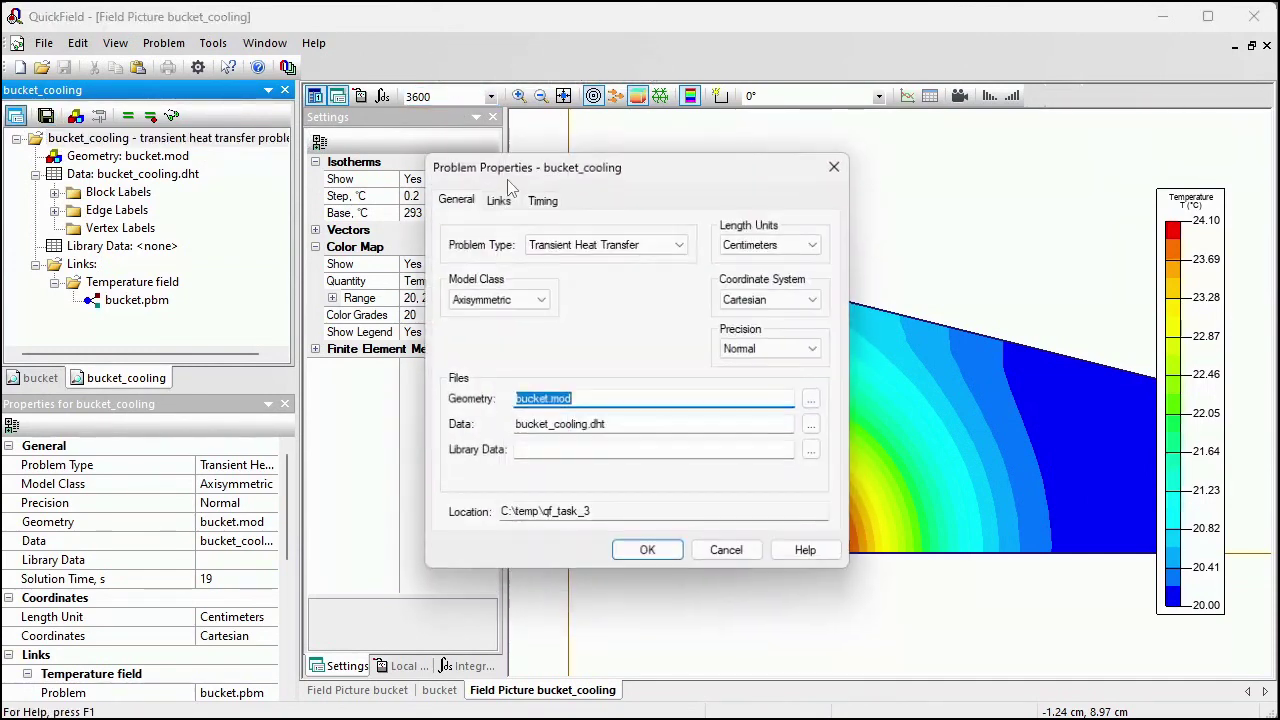
pyautogui.click(556, 202)
pyautogui.click(645, 251)
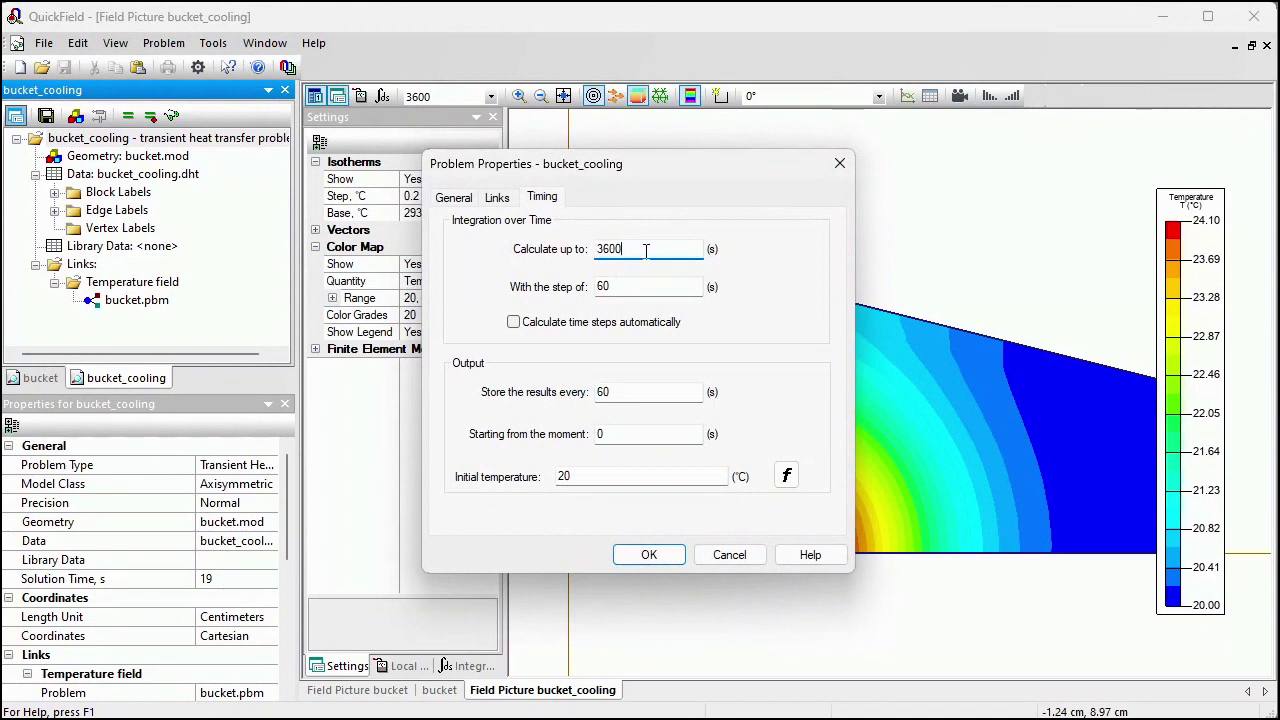
pyautogui.write('00')
pyautogui.click(621, 287)
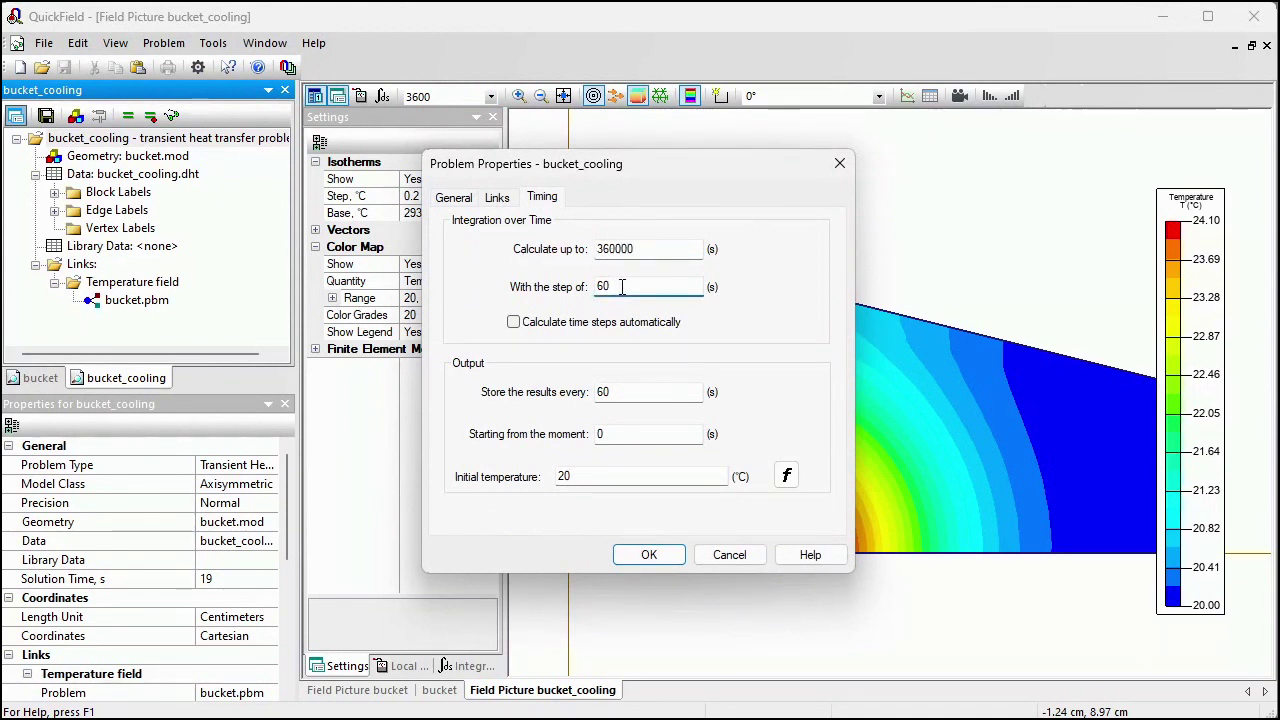
pyautogui.press('BackSpace')
pyautogui.press('BackSpace')
pyautogui.write('36')
pyautogui.click(651, 558)
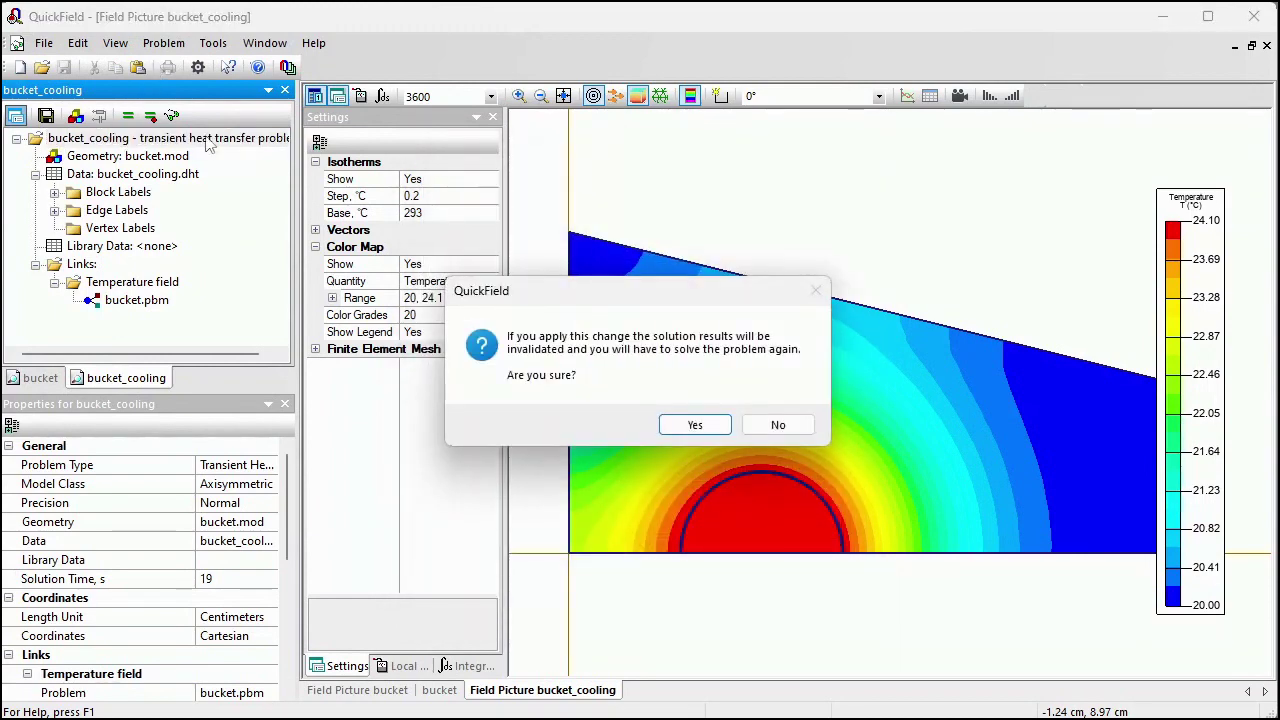
pyautogui.click(693, 425)
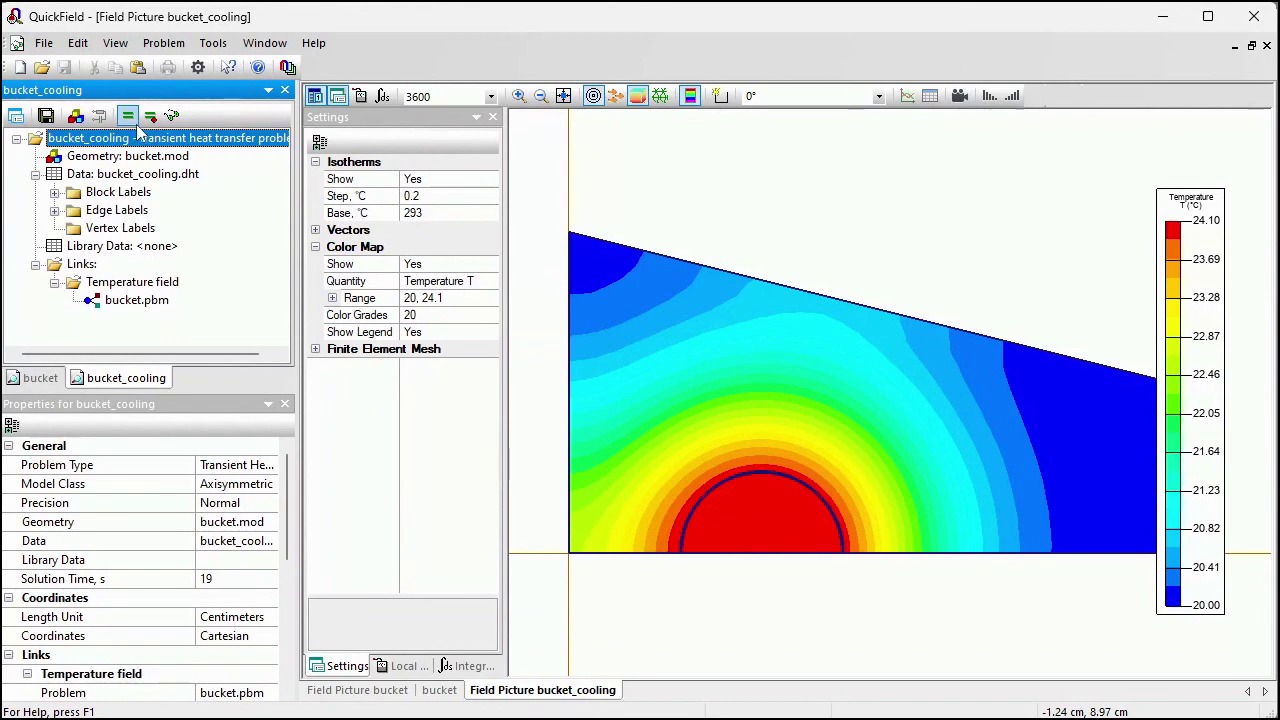
# Solve the bucket_cooling problem again and display its results
pyautogui.click(128, 116)
pyautogui.press('Return')
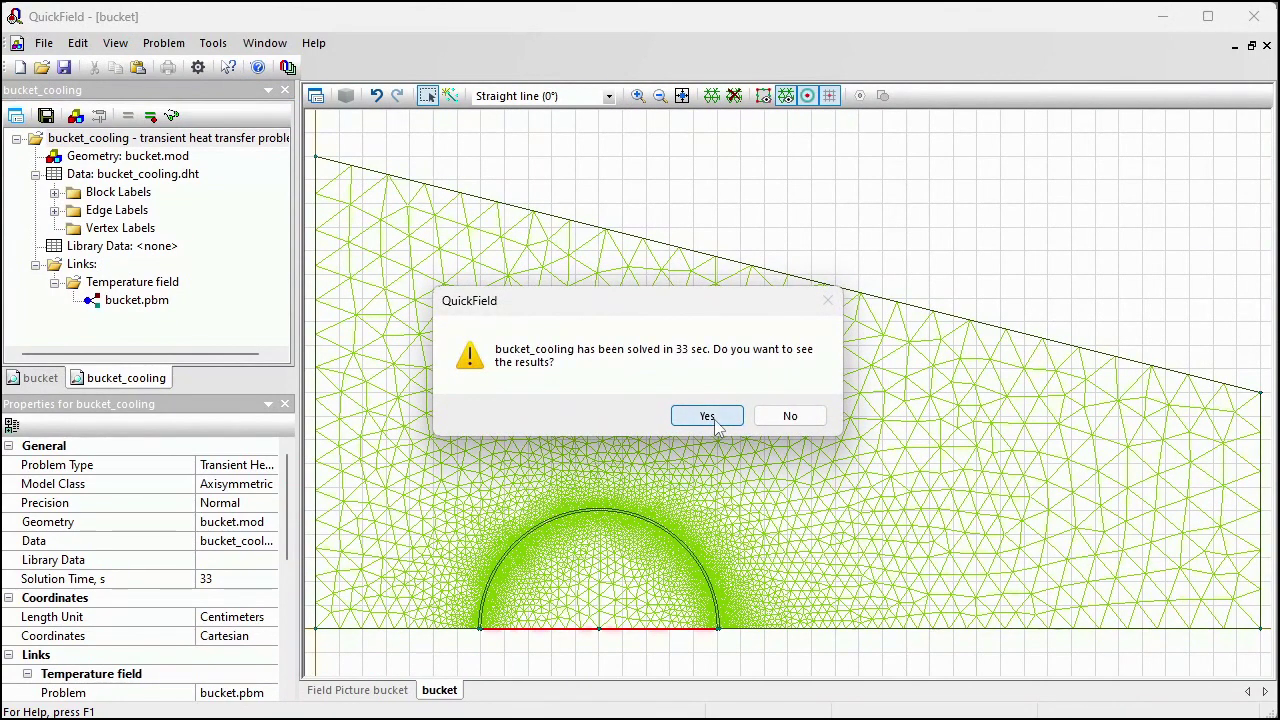
pyautogui.click(714, 420)
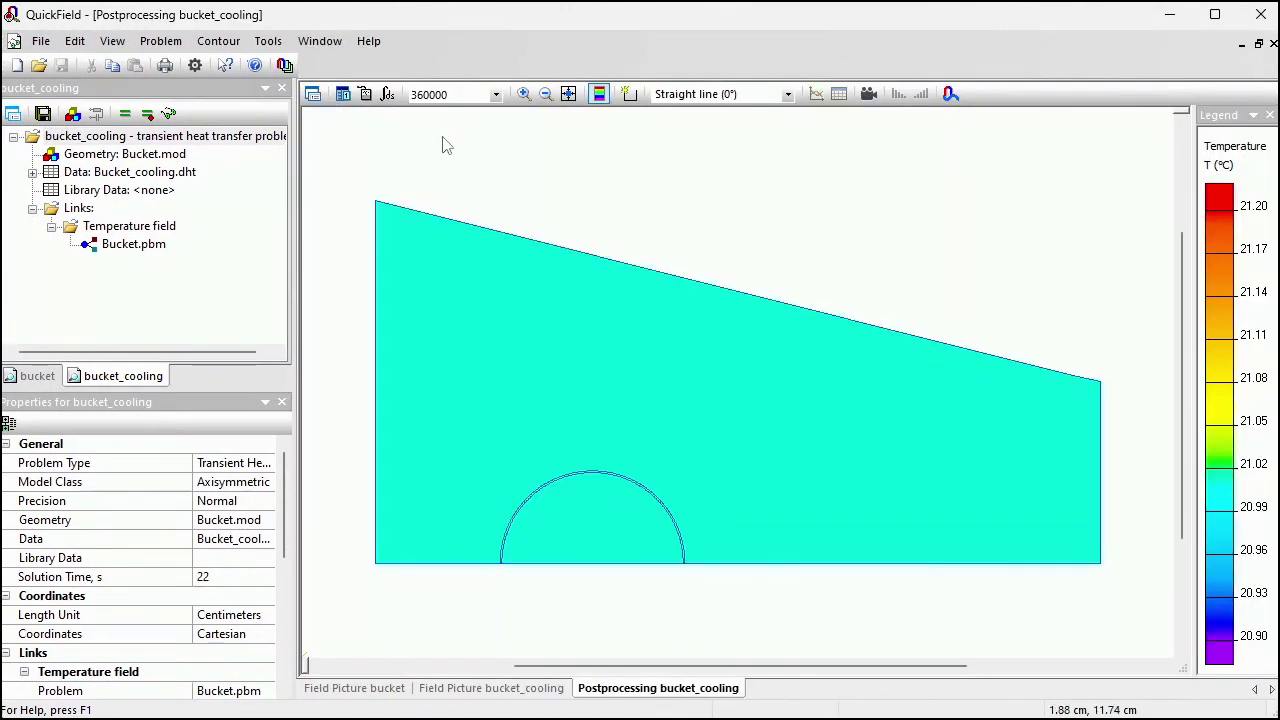
# Read the local temperature values at 360000 s at several points in the water and inside the sphere
pyautogui.click(365, 94)
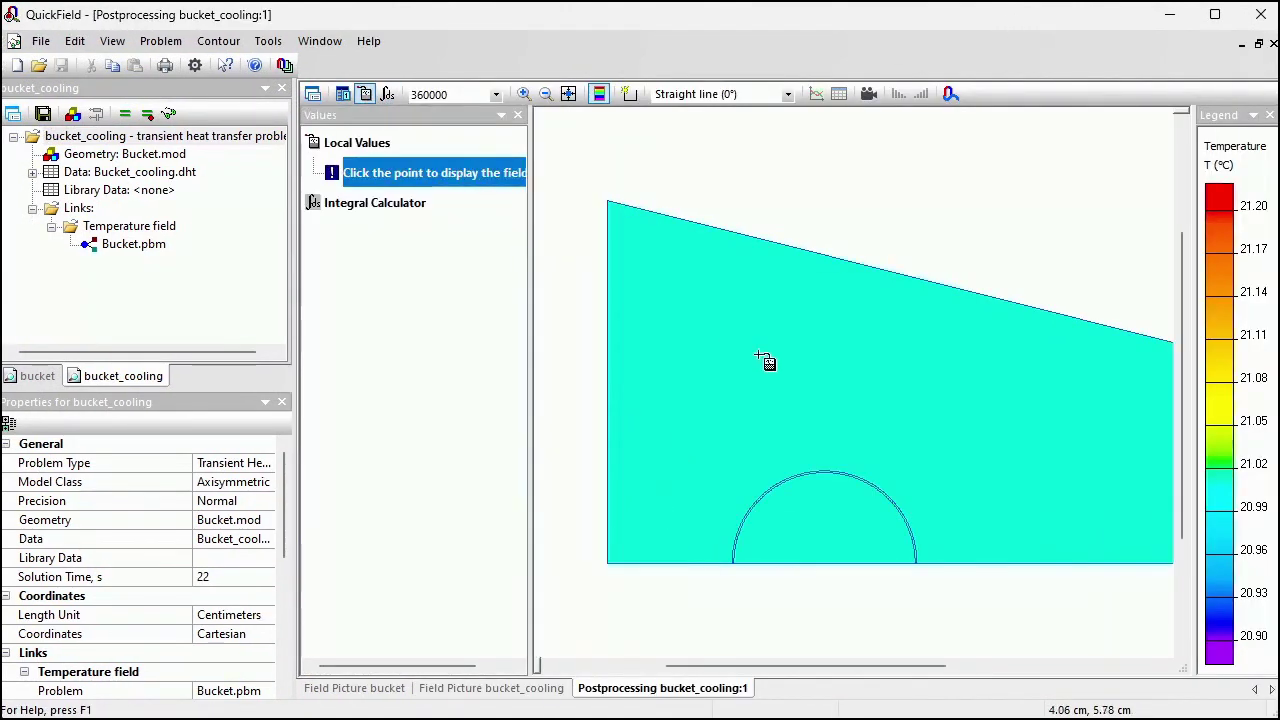
pyautogui.click(825, 372)
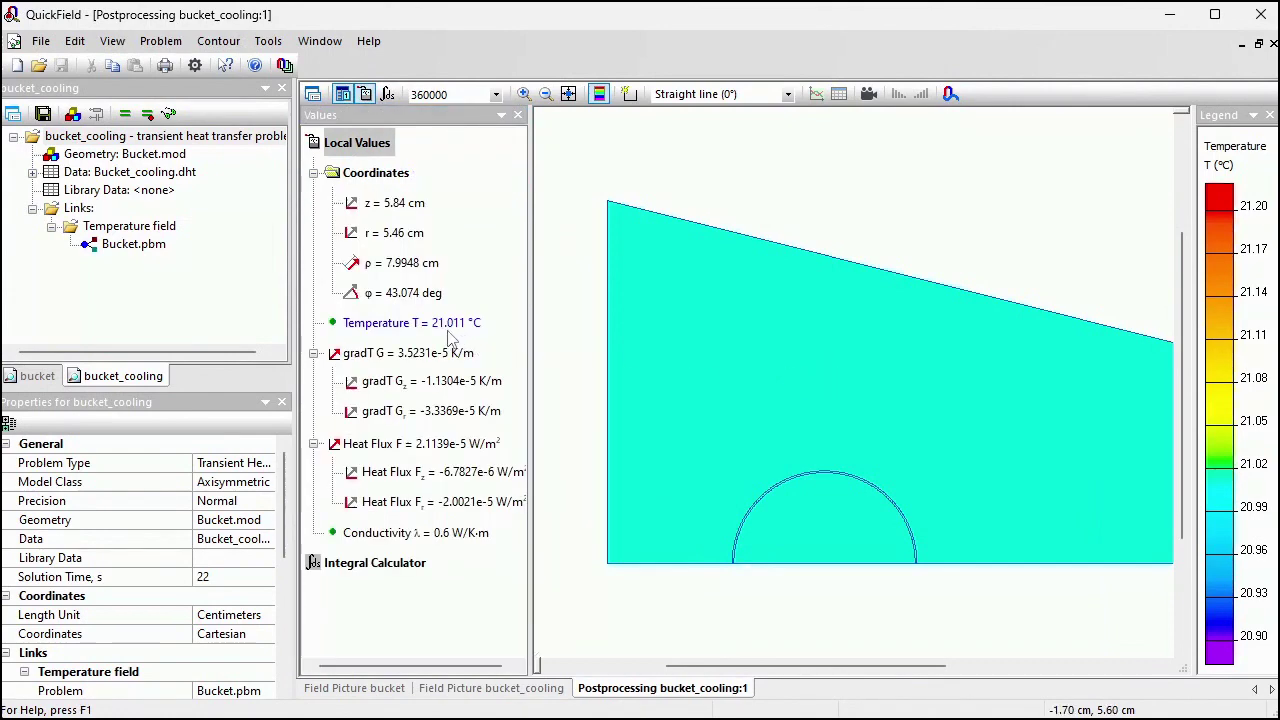
pyautogui.click(940, 437)
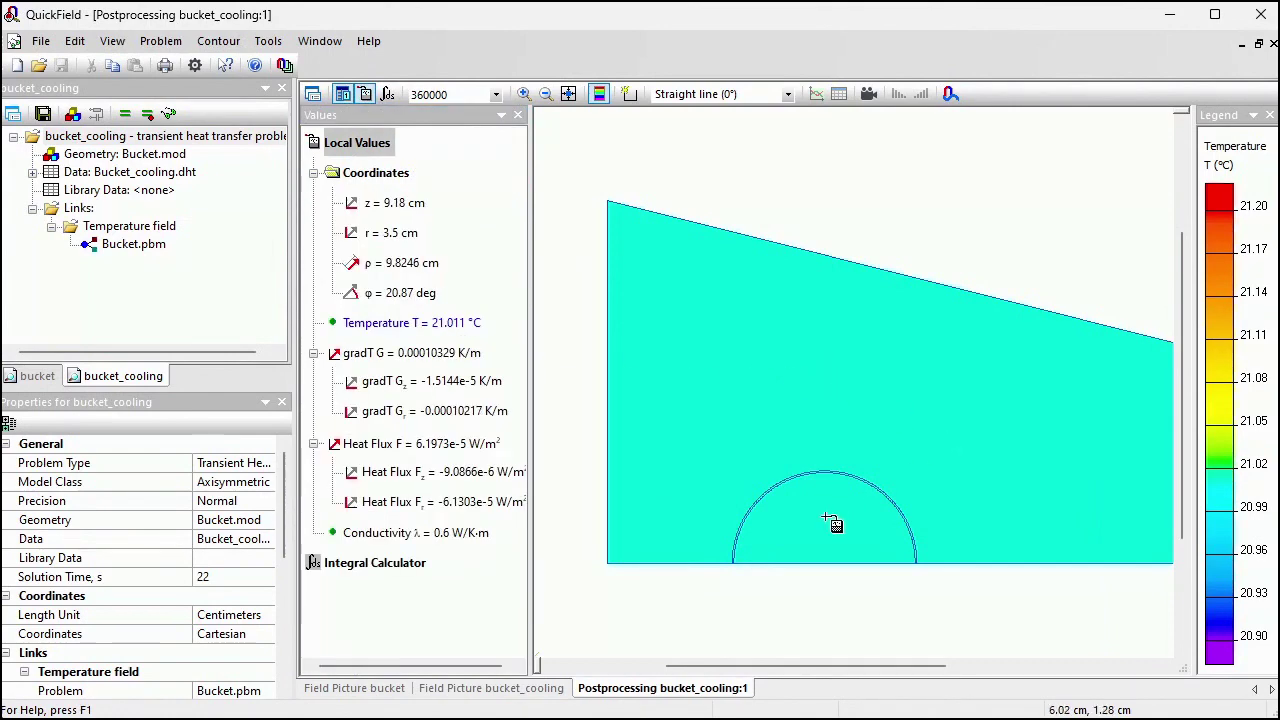
pyautogui.click(825, 517)
pyautogui.click(806, 383)
pyautogui.click(943, 415)
pyautogui.click(1043, 471)
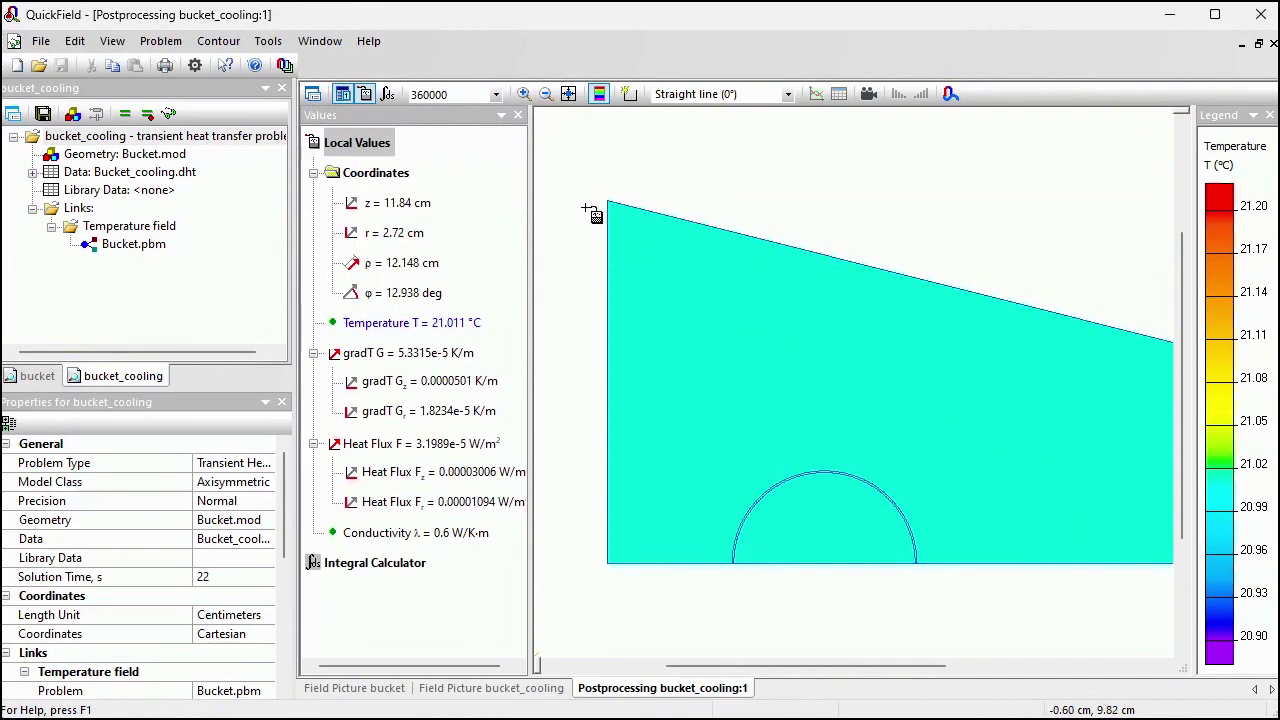
# Display the field at 0 s and read the initial temperatures inside the sphere and in the water
pyautogui.click(495, 95)
pyautogui.moveTo(503, 400); pyautogui.dragTo(500, 140)
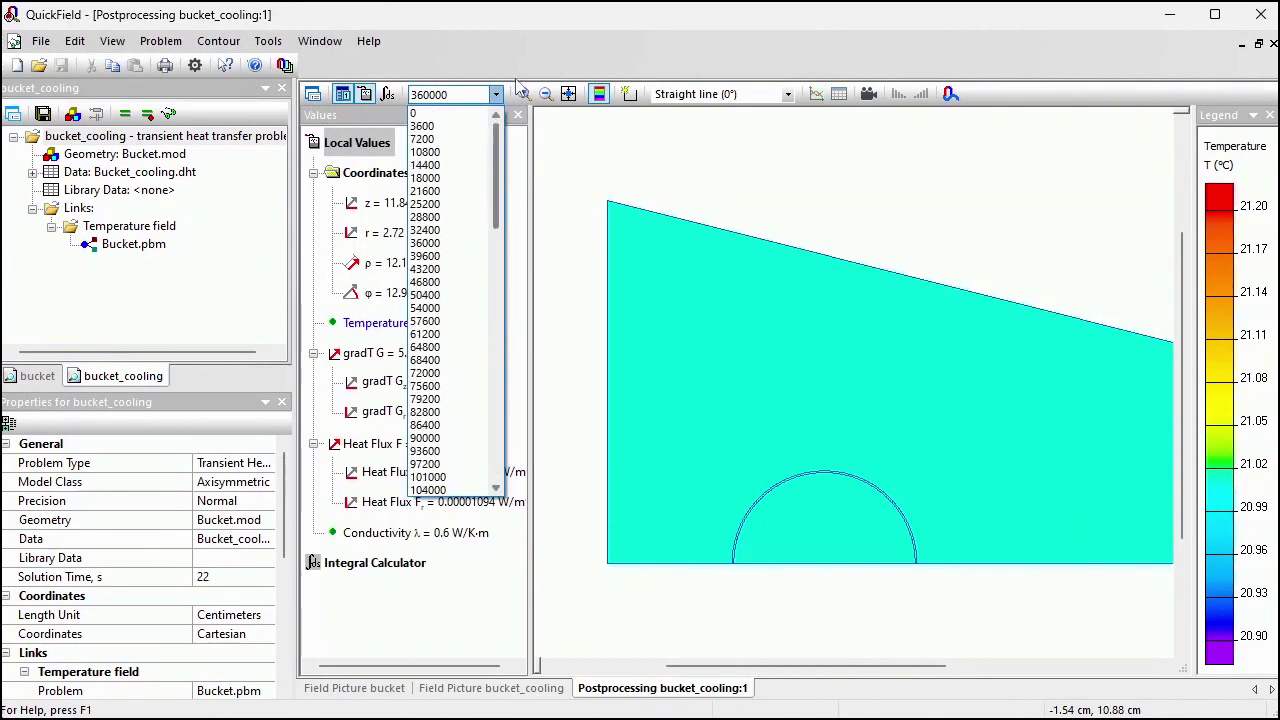
pyautogui.click(421, 120)
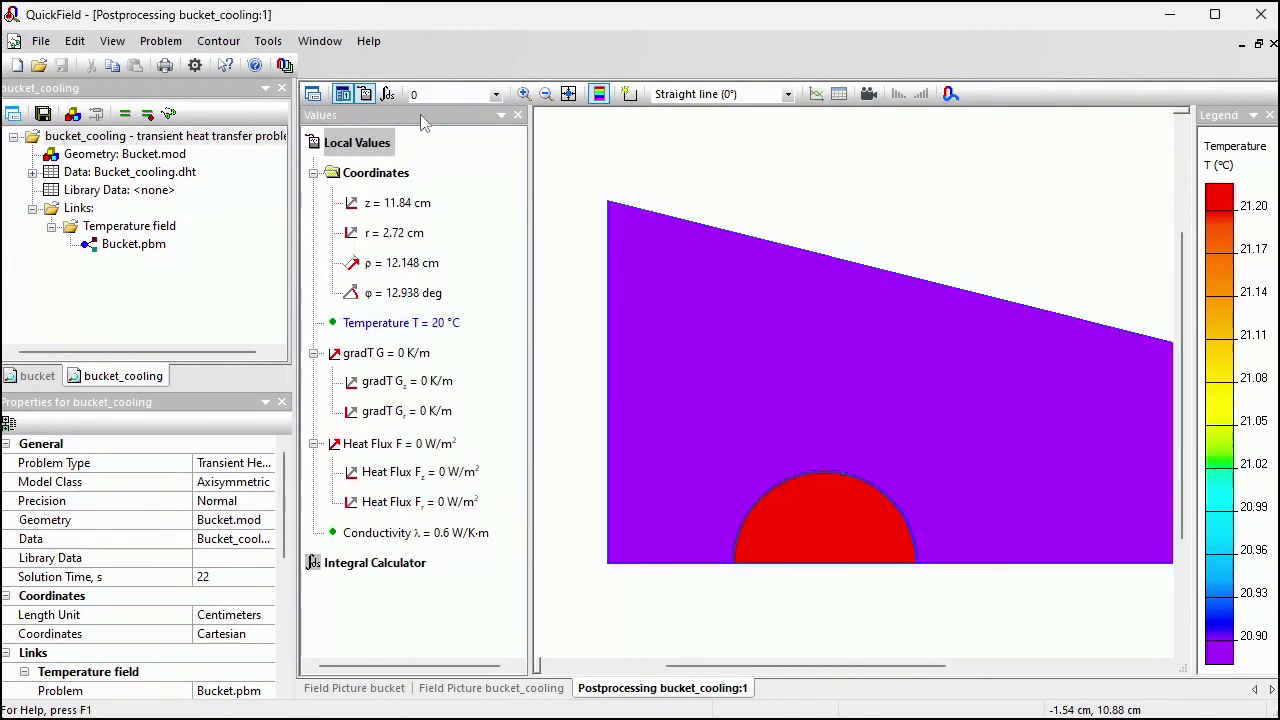
pyautogui.click(849, 531)
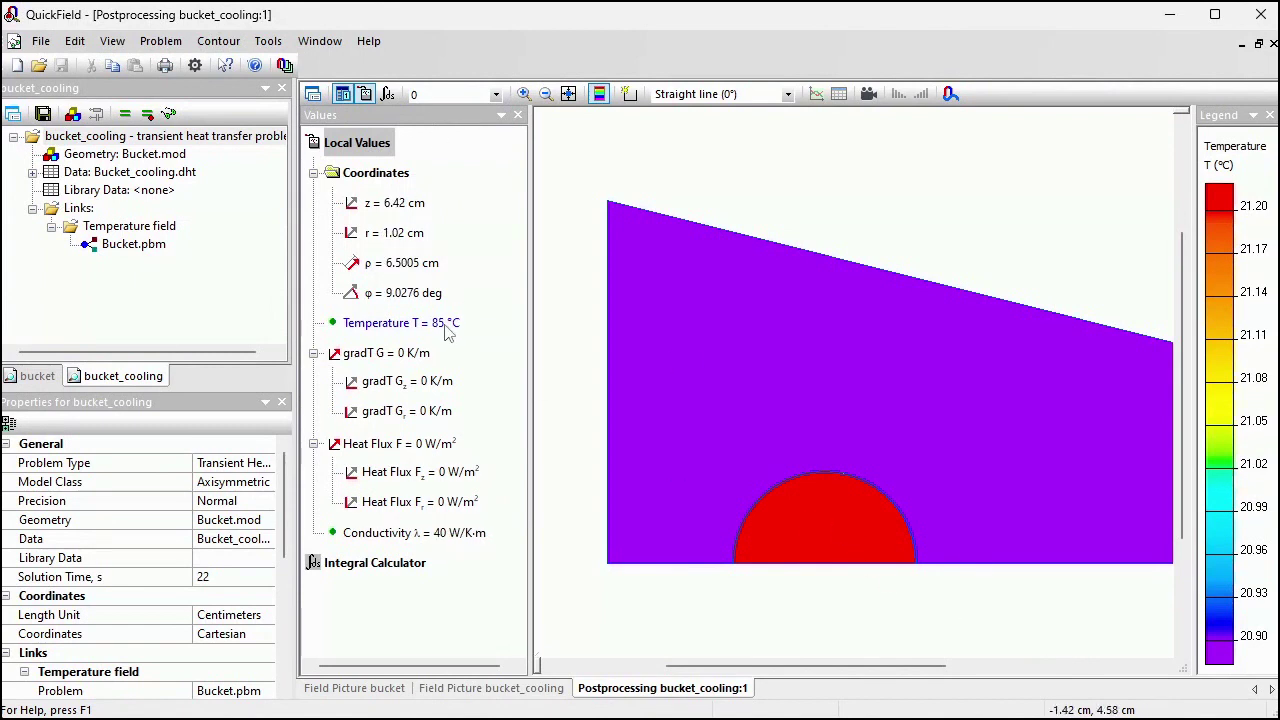
pyautogui.click(988, 396)
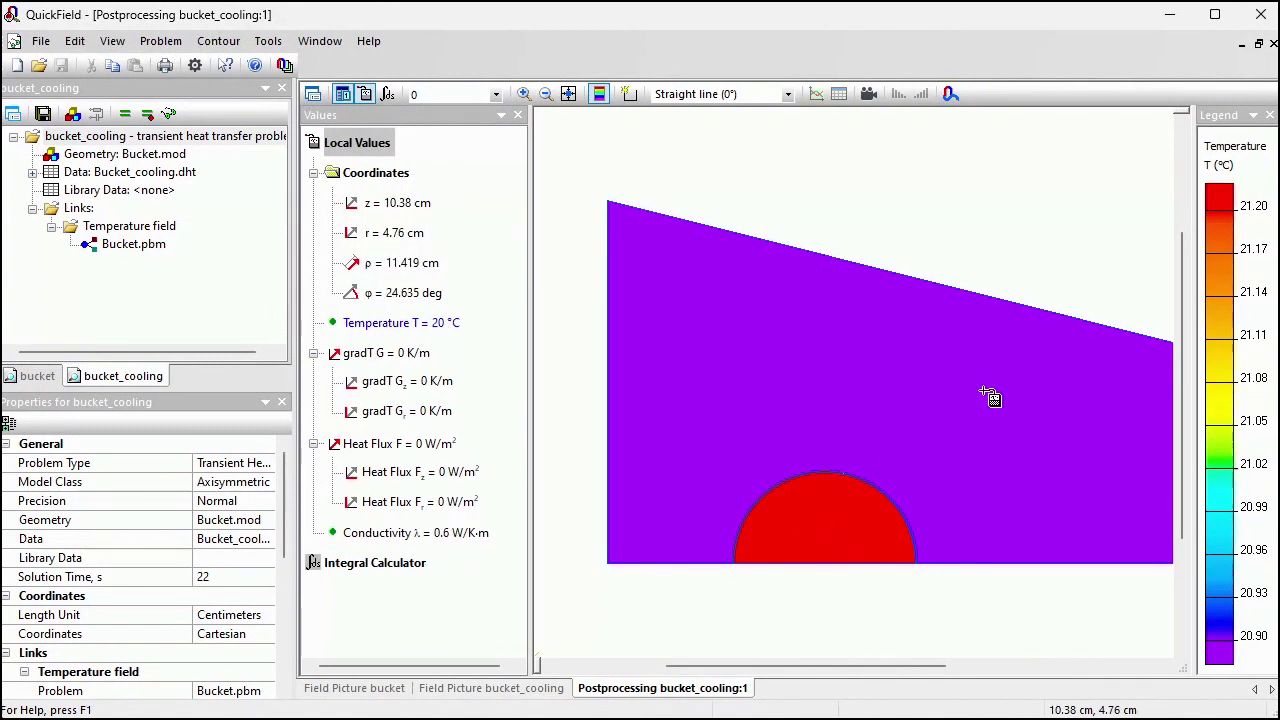
# Step the displayed temperature field through 3600, 7200, 14400 and 50400 s to examine how the heat spreads
pyautogui.click(496, 94)
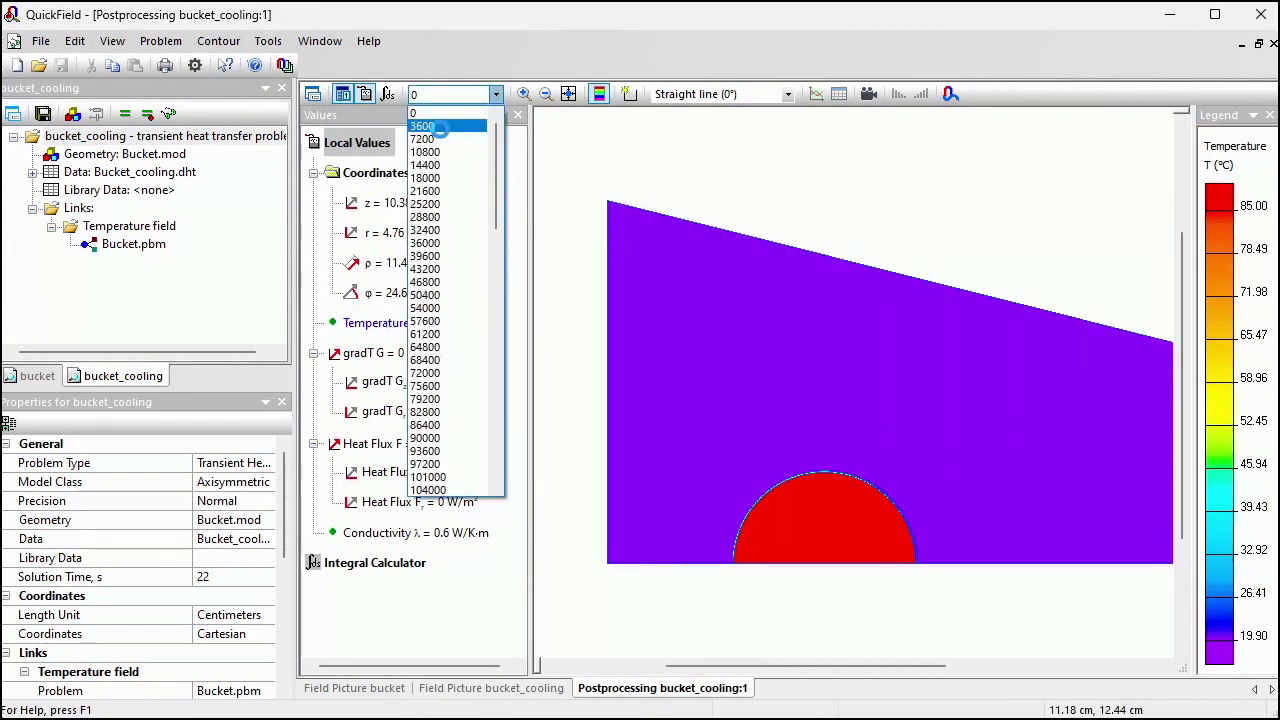
pyautogui.click(445, 136)
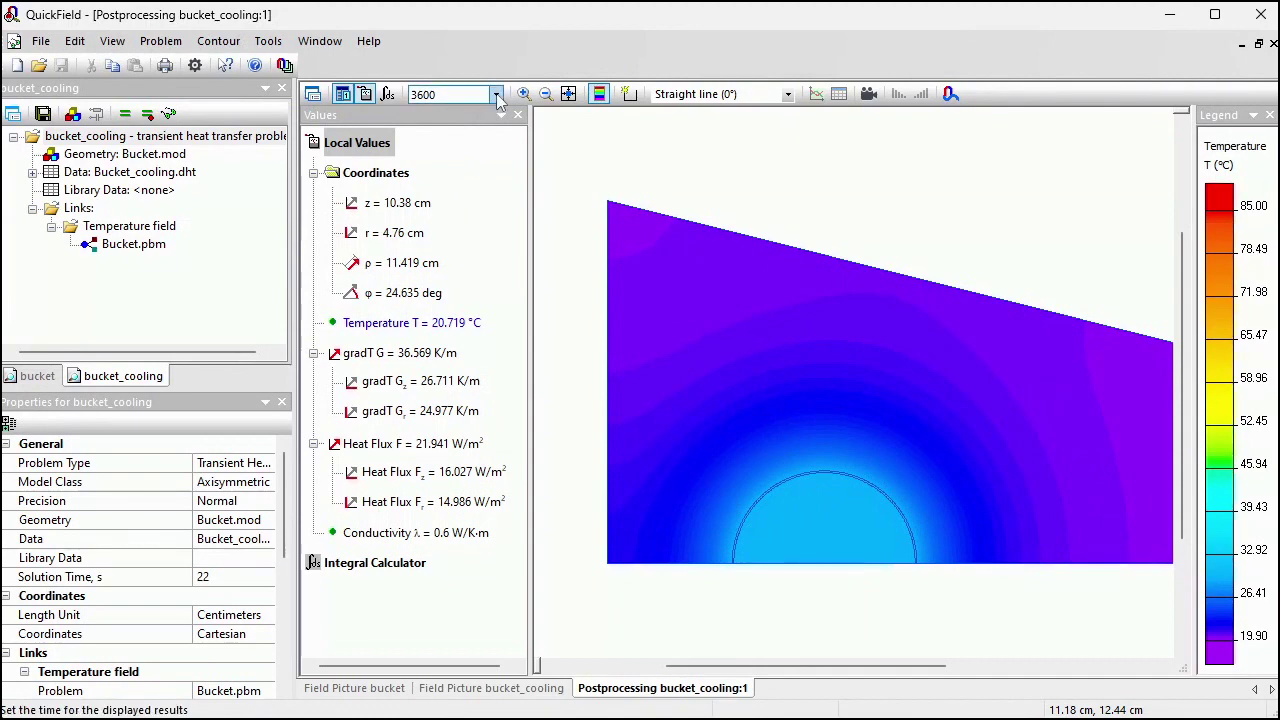
pyautogui.click(494, 94)
pyautogui.click(455, 126)
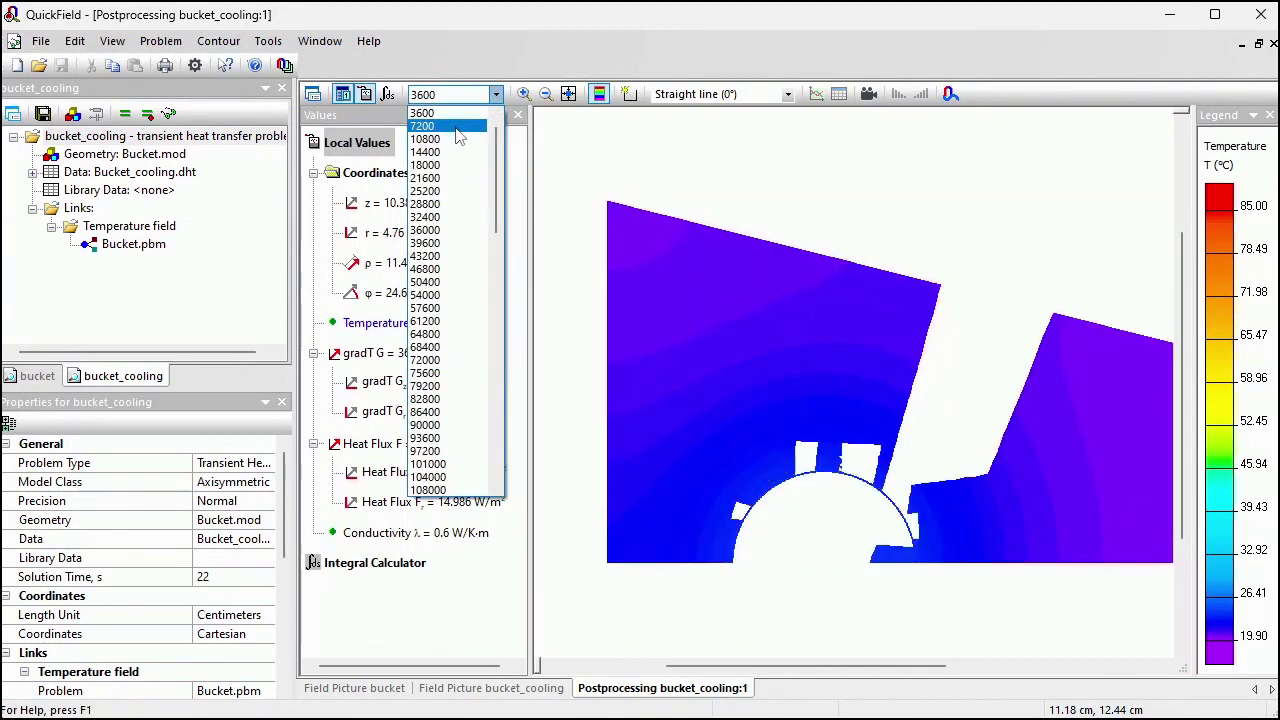
pyautogui.click(494, 94)
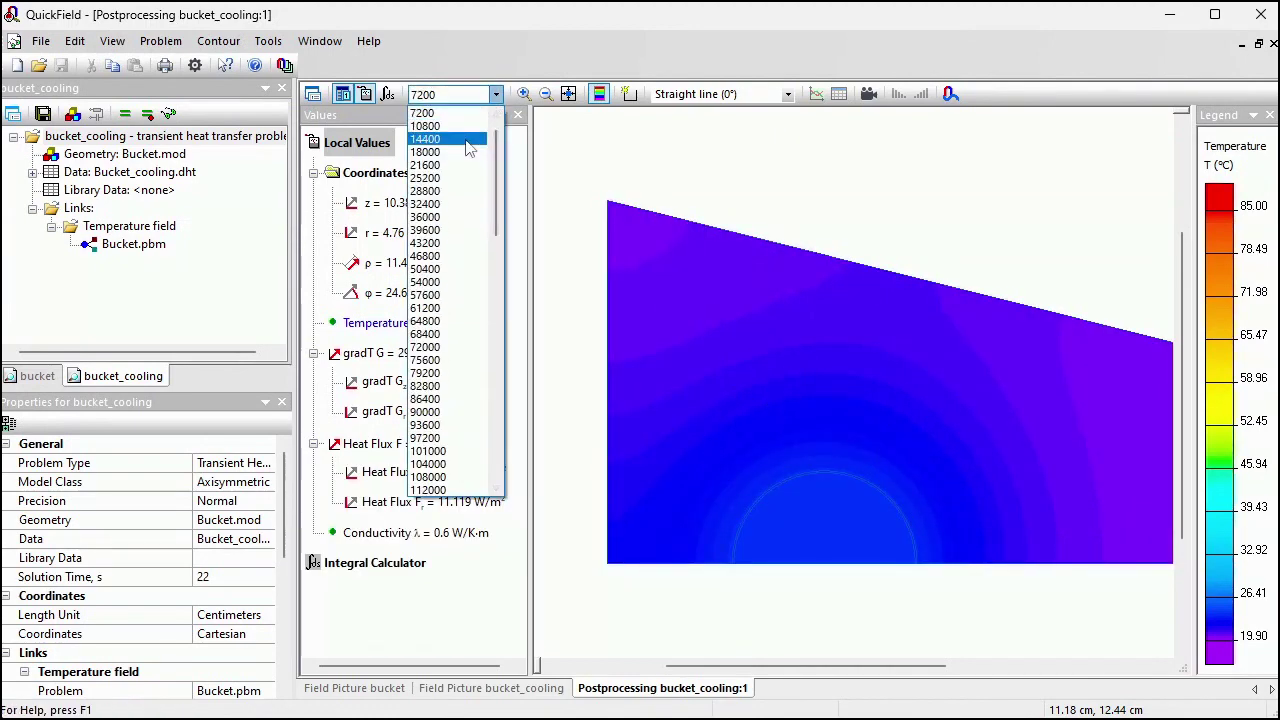
pyautogui.click(470, 148)
pyautogui.click(494, 96)
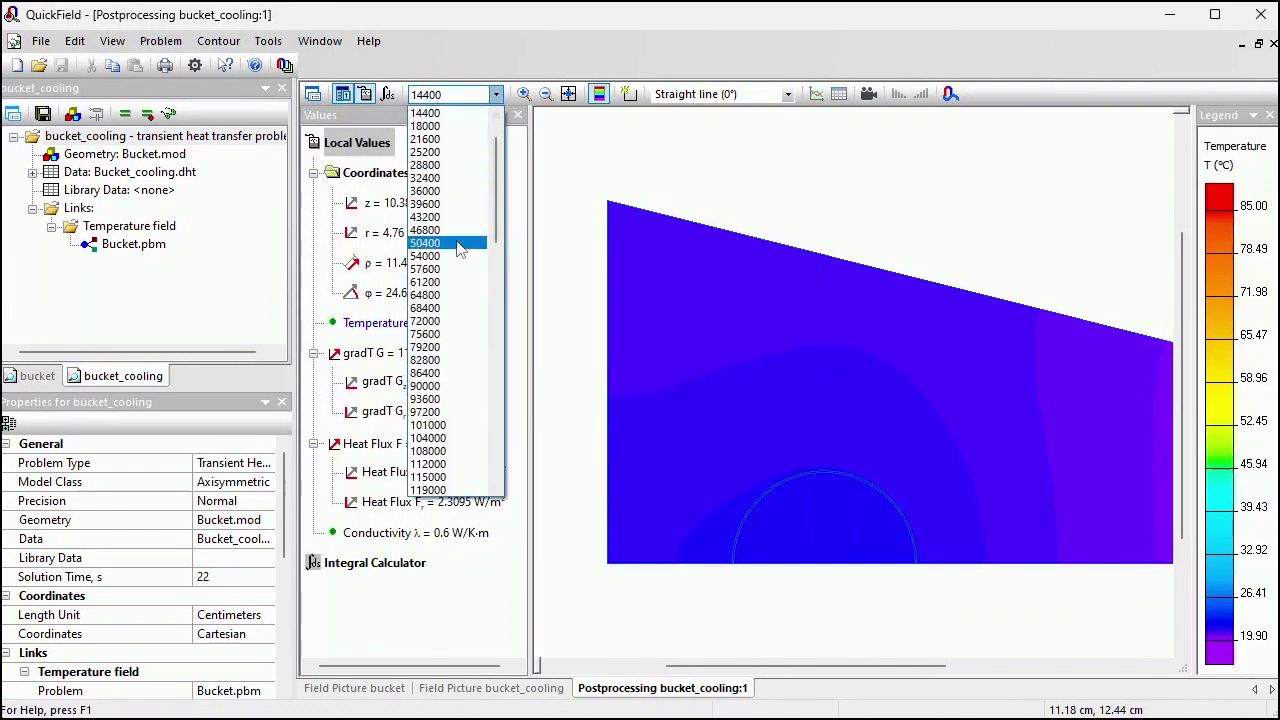
pyautogui.click(459, 249)
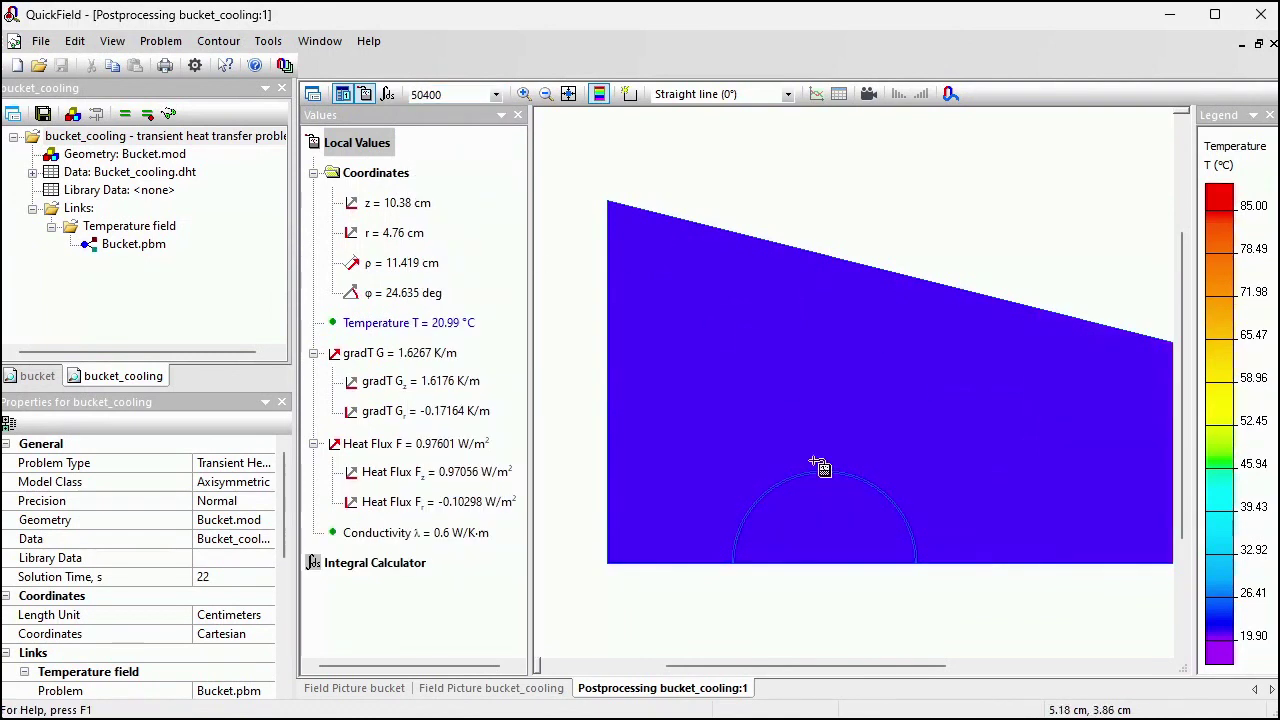
# Open the time plot for the bucket_cooling results
pyautogui.rightClick(824, 537)
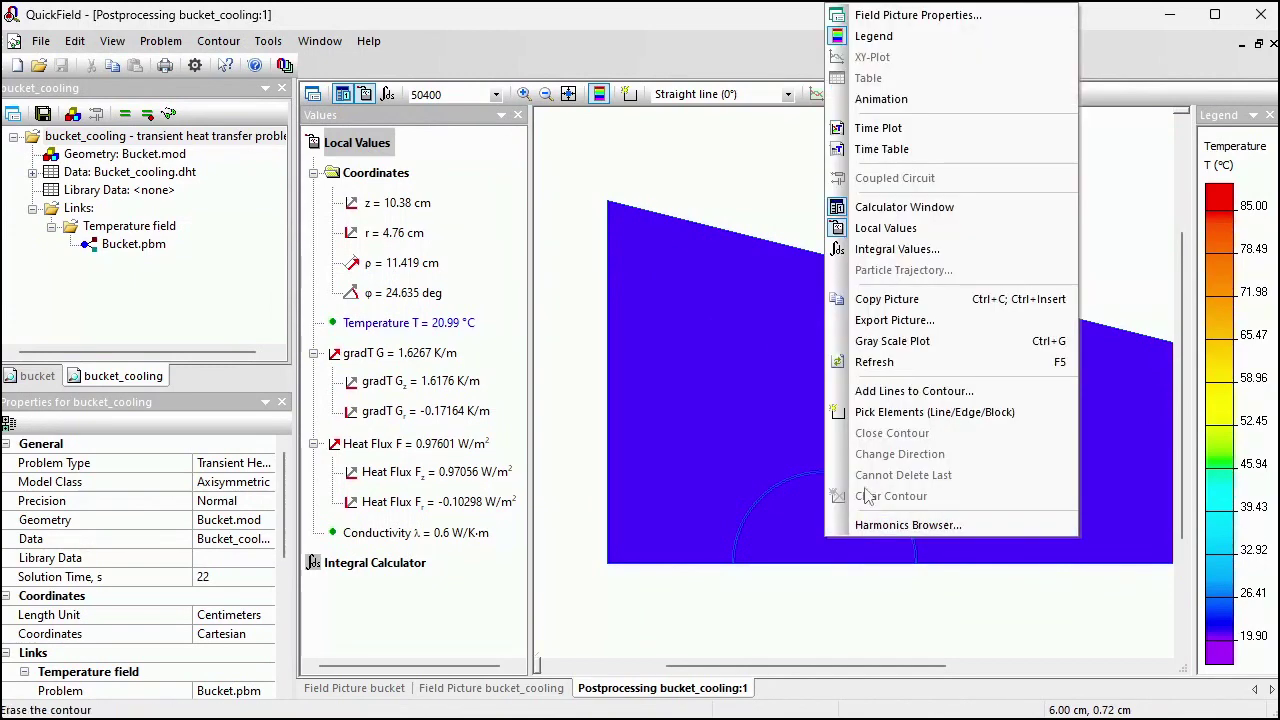
pyautogui.click(880, 128)
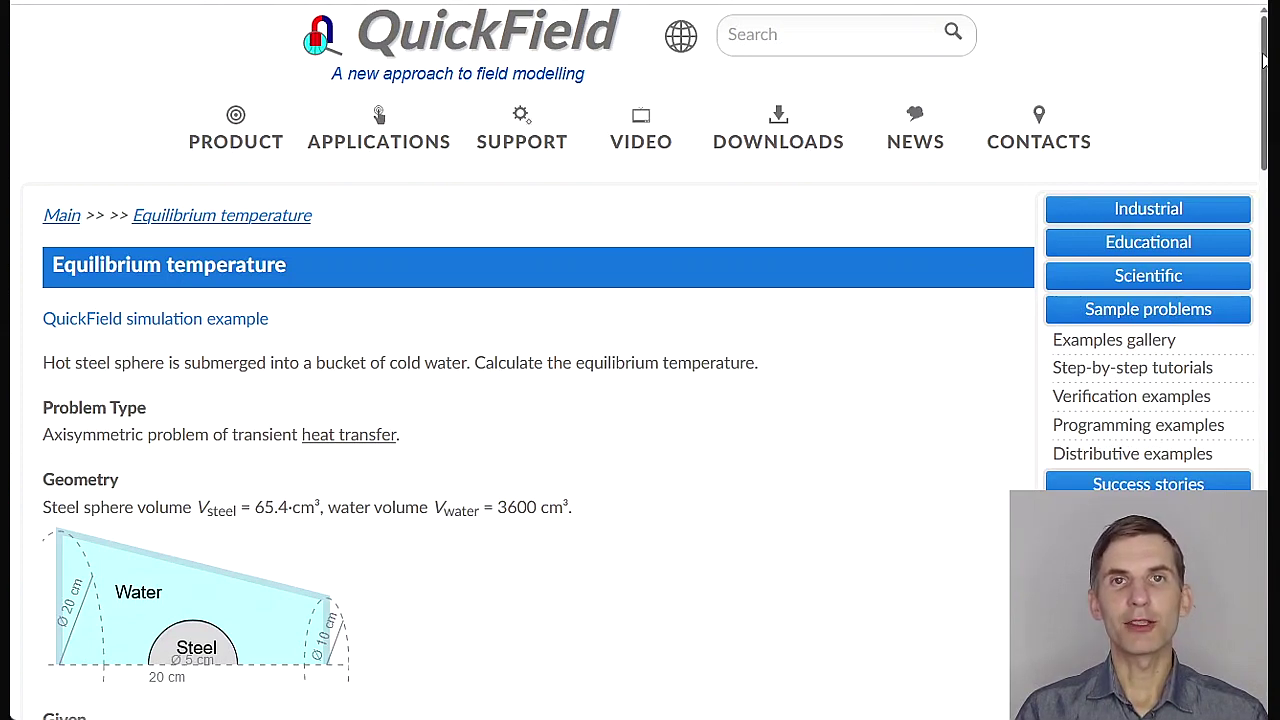
# On the QuickField website's Equilibrium temperature page, examine the problem data, analytical solution, results comparison and simulation files link
pyautogui.scroll(-2, 1264, 60)
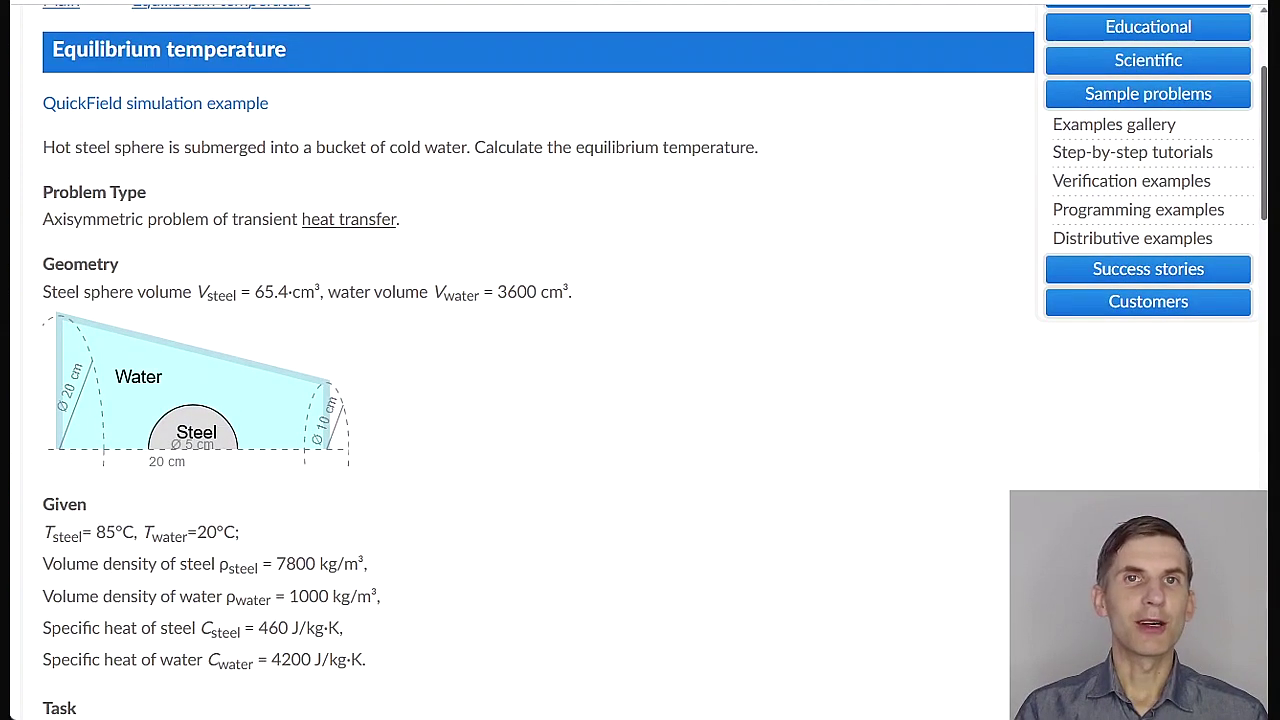
pyautogui.scroll(-1, 1264, 60)
pyautogui.scroll(-4, 640, 400)
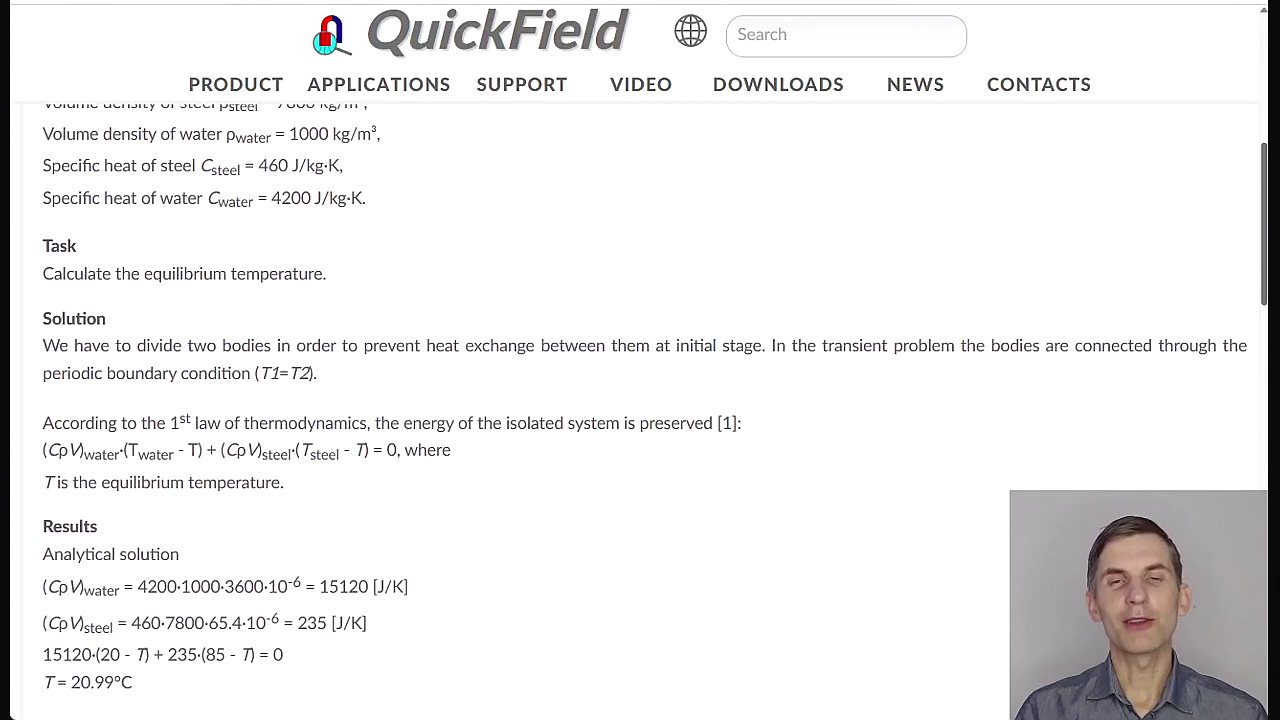
pyautogui.scroll(-4, 640, 400)
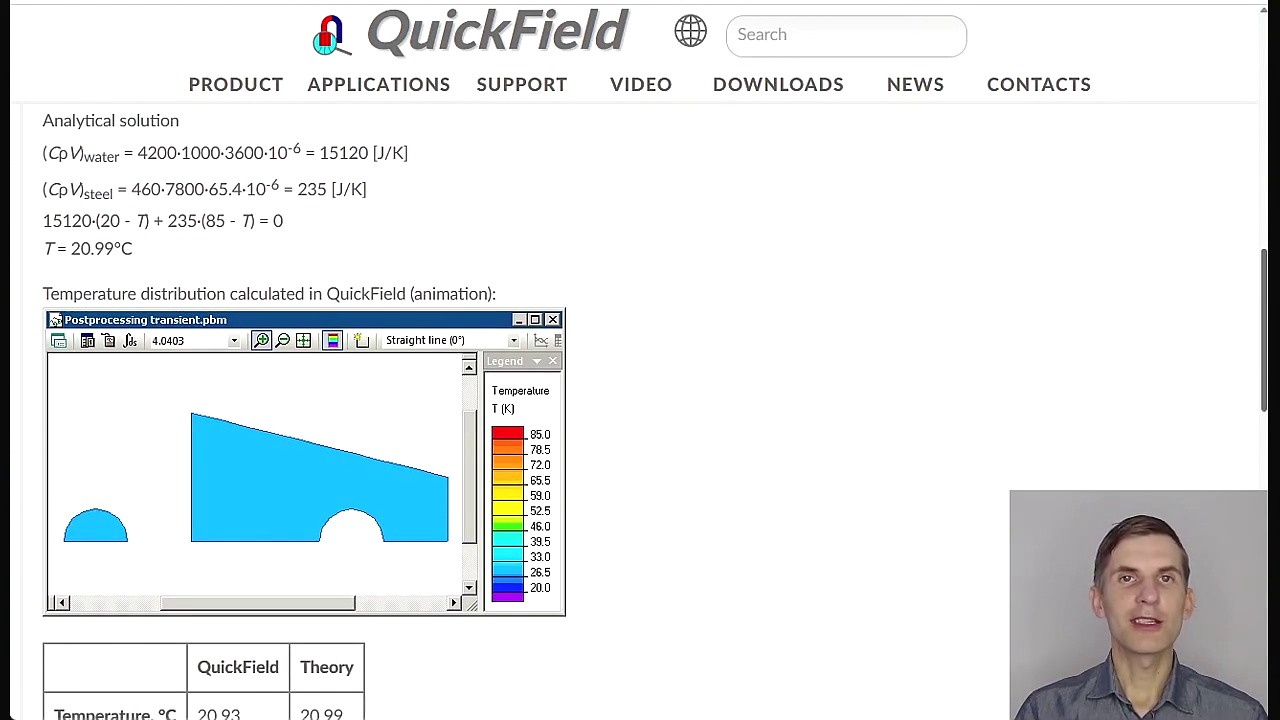
pyautogui.scroll(-2, 640, 400)
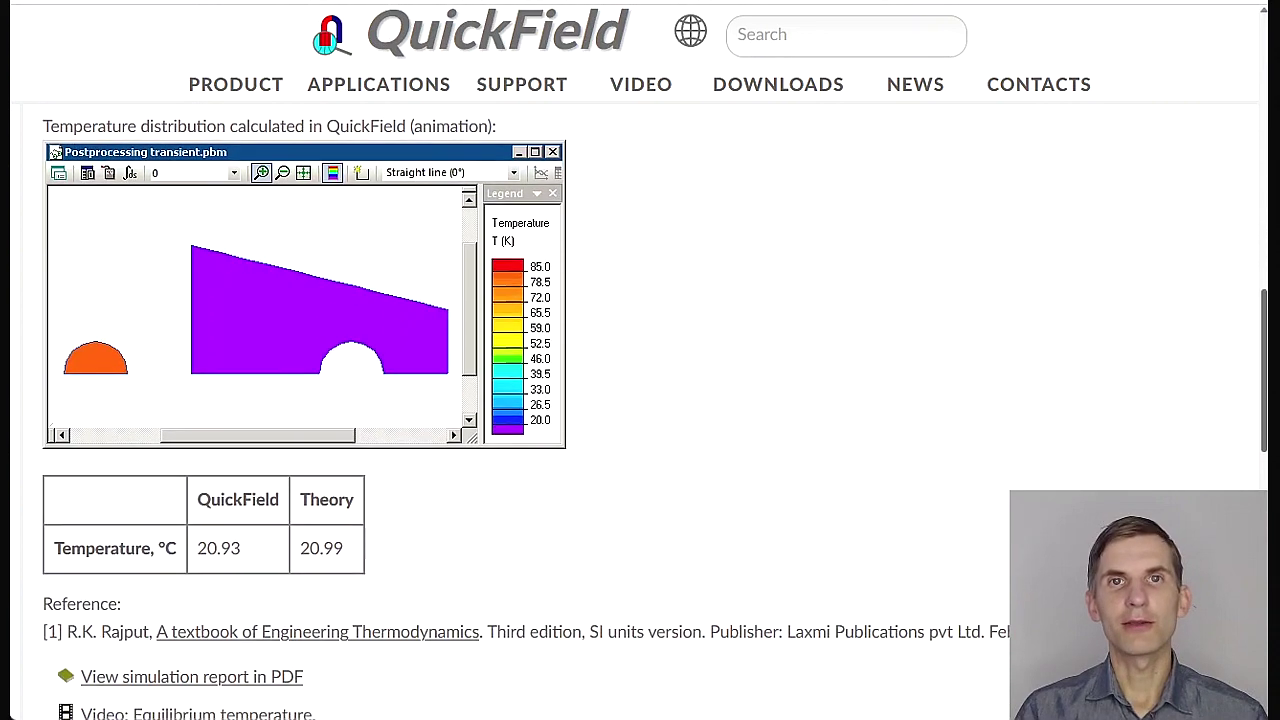
pyautogui.scroll(-5, 640, 400)
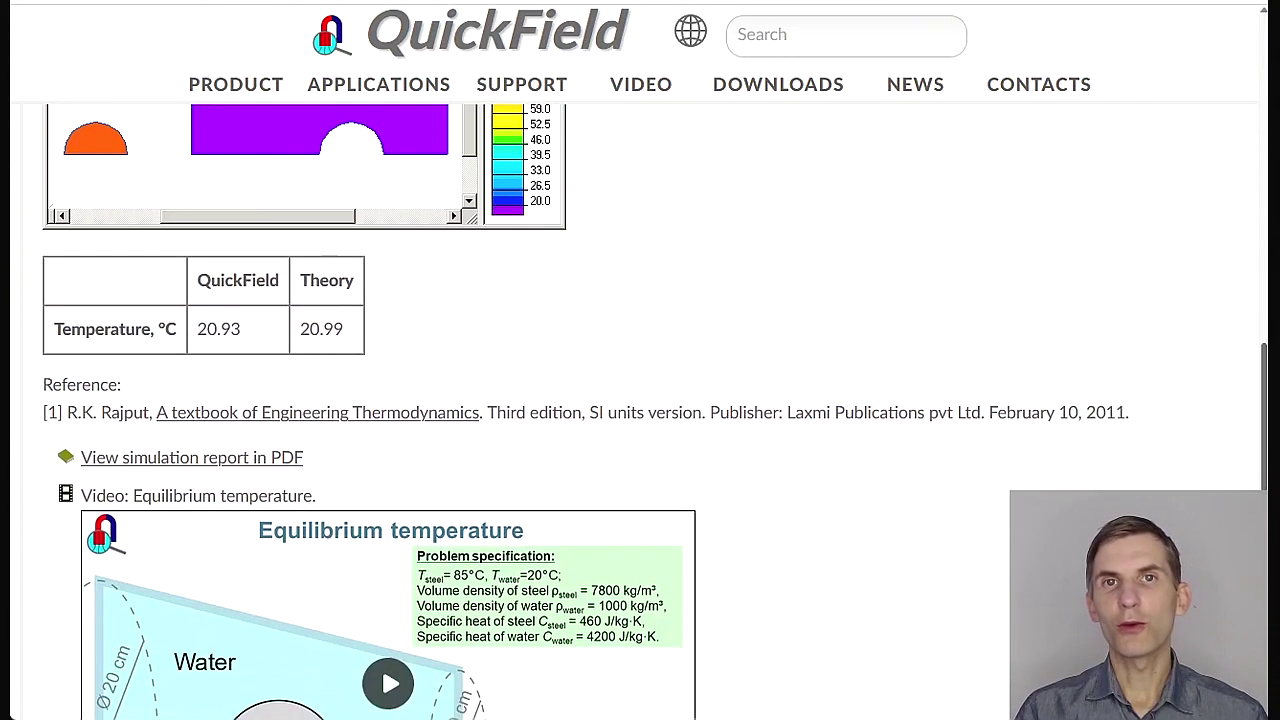
pyautogui.scroll(-3, 640, 400)
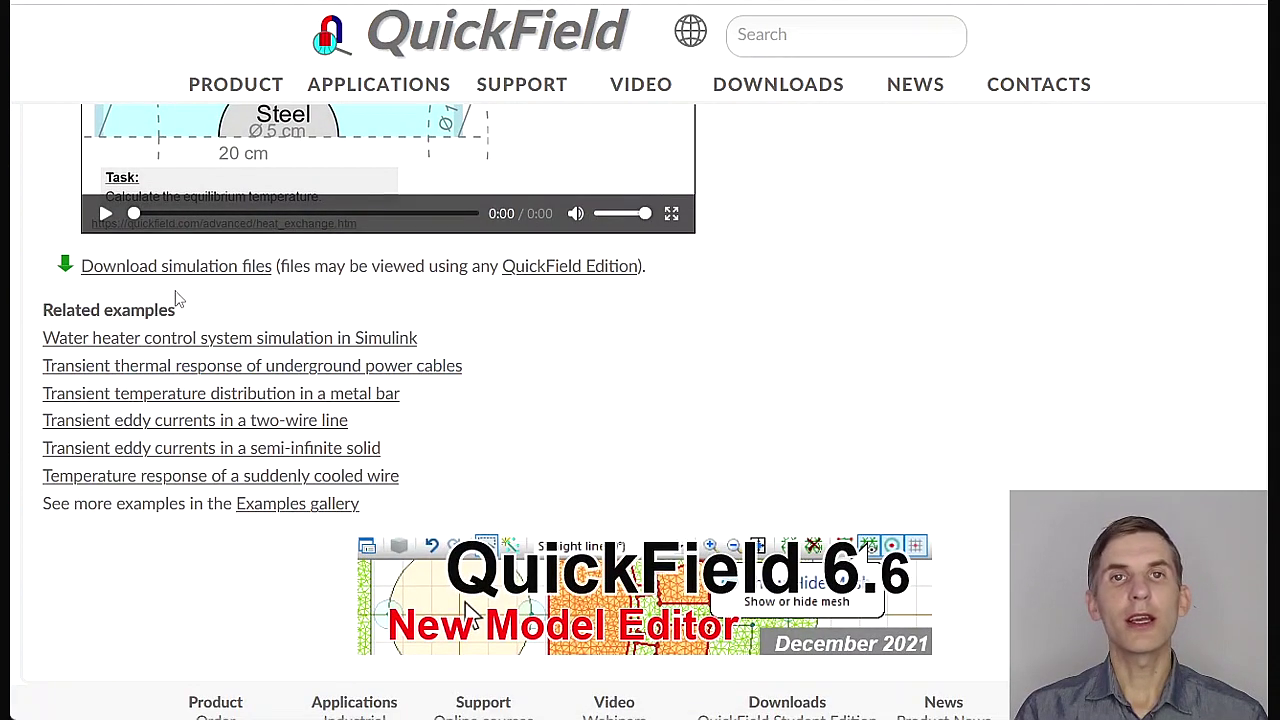